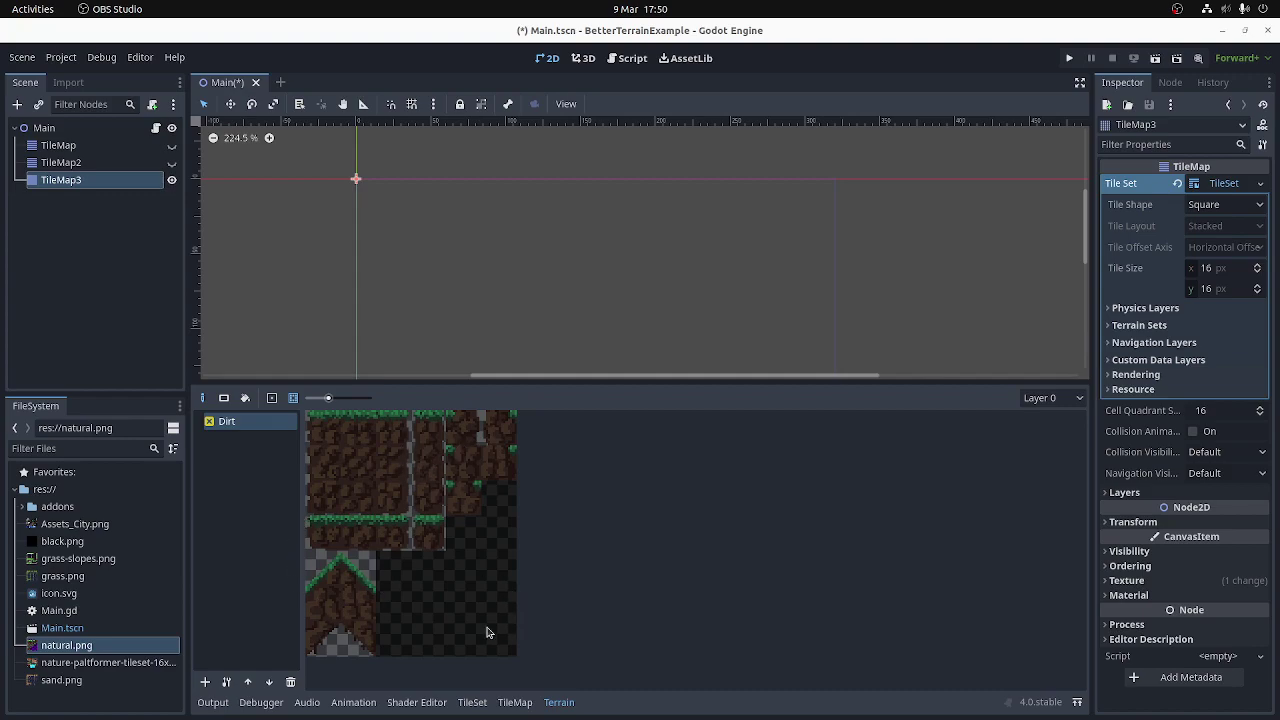
Place three grass-topped dirt tiles side by side on TileMap3
{"action": "left_click", "coordinate": [514, 703]}
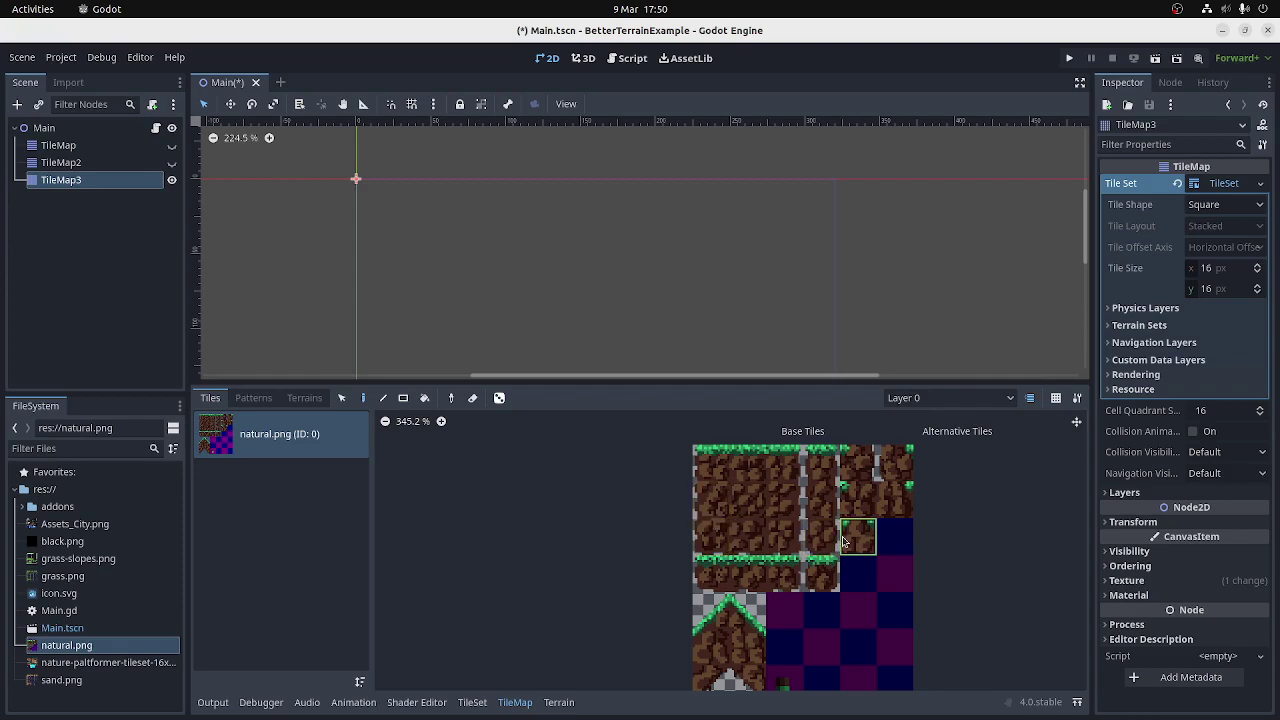
{"action": "scroll", "coordinate": [614, 279], "scroll_direction": "up", "scroll_amount": 1}
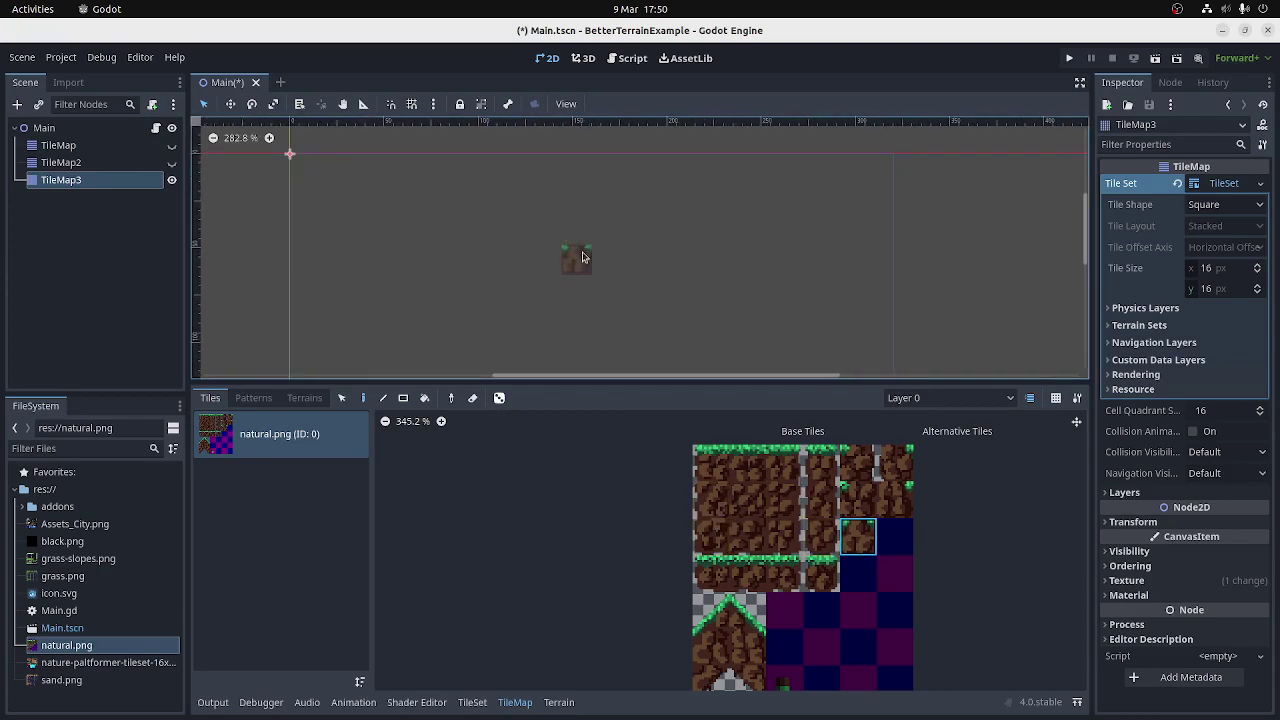
{"action": "left_click", "coordinate": [576, 259]}
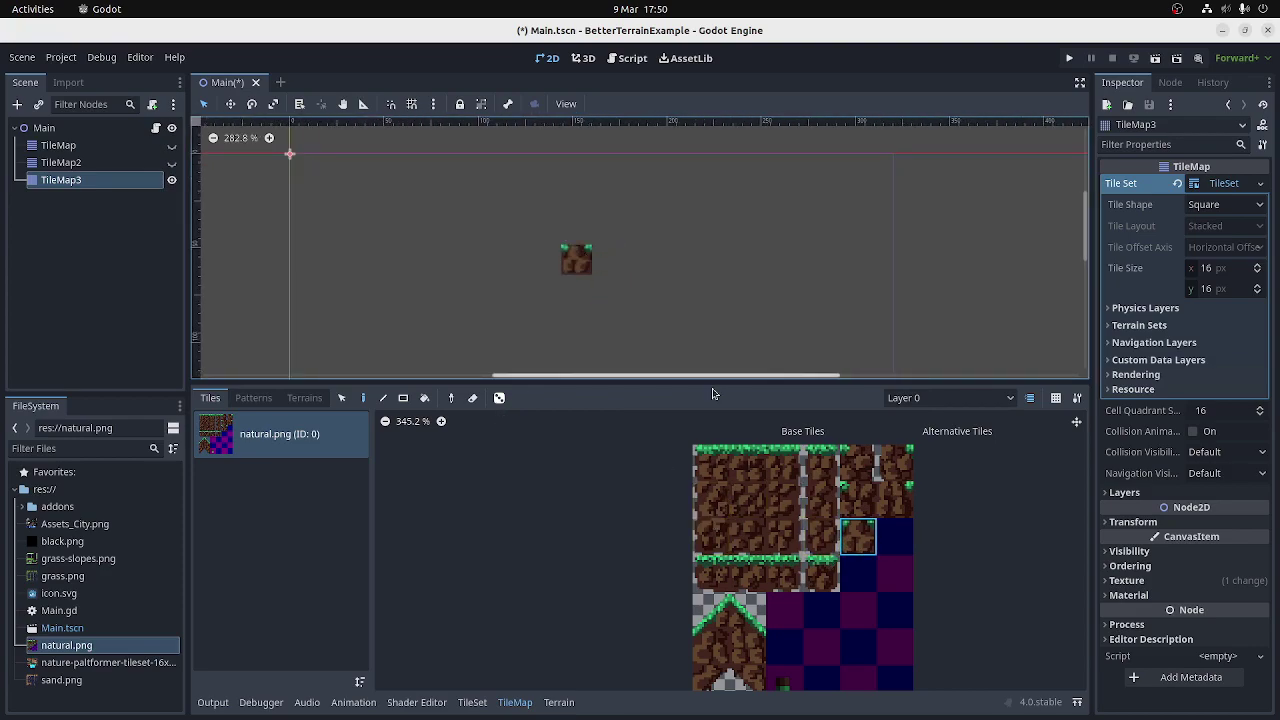
{"action": "left_click", "coordinate": [718, 575]}
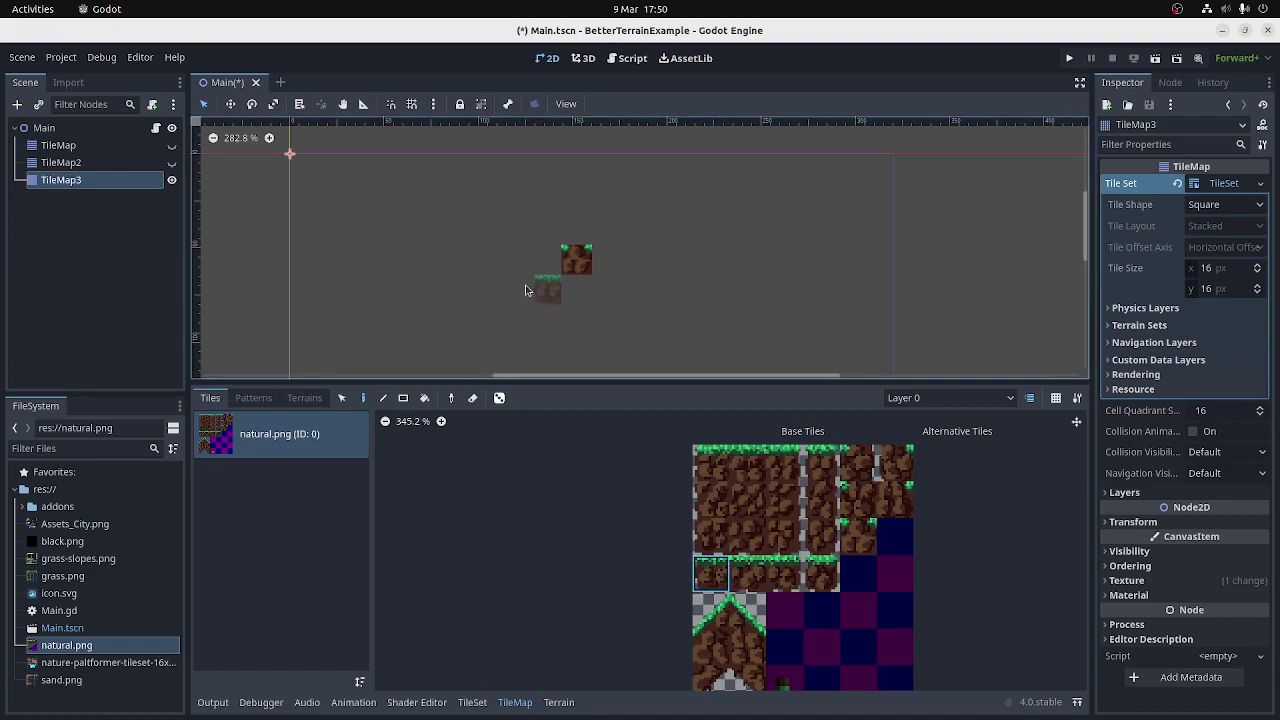
{"action": "left_click", "coordinate": [548, 259]}
{"action": "left_click", "coordinate": [788, 567]}
{"action": "left_click", "coordinate": [603, 256]}
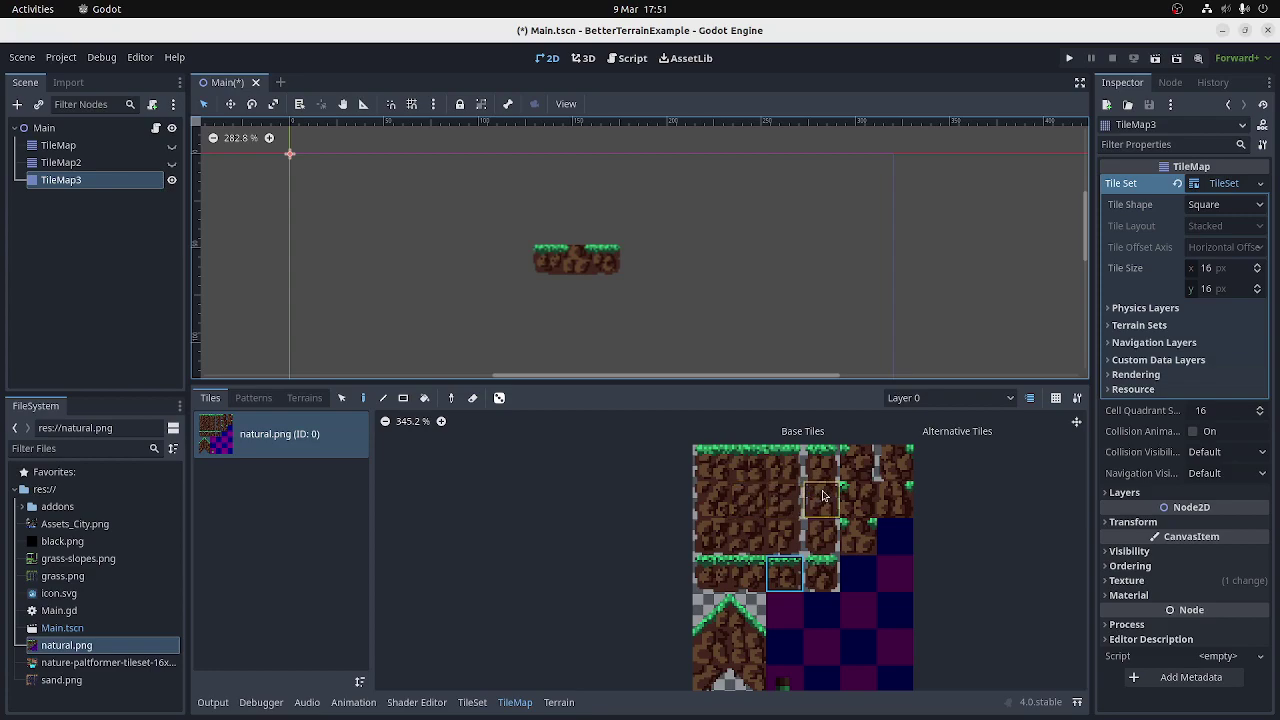
Add a grass tile above the centre tile, then place and erase a dirt tile below it
{"action": "left_click", "coordinate": [822, 463]}
{"action": "left_click", "coordinate": [575, 230]}
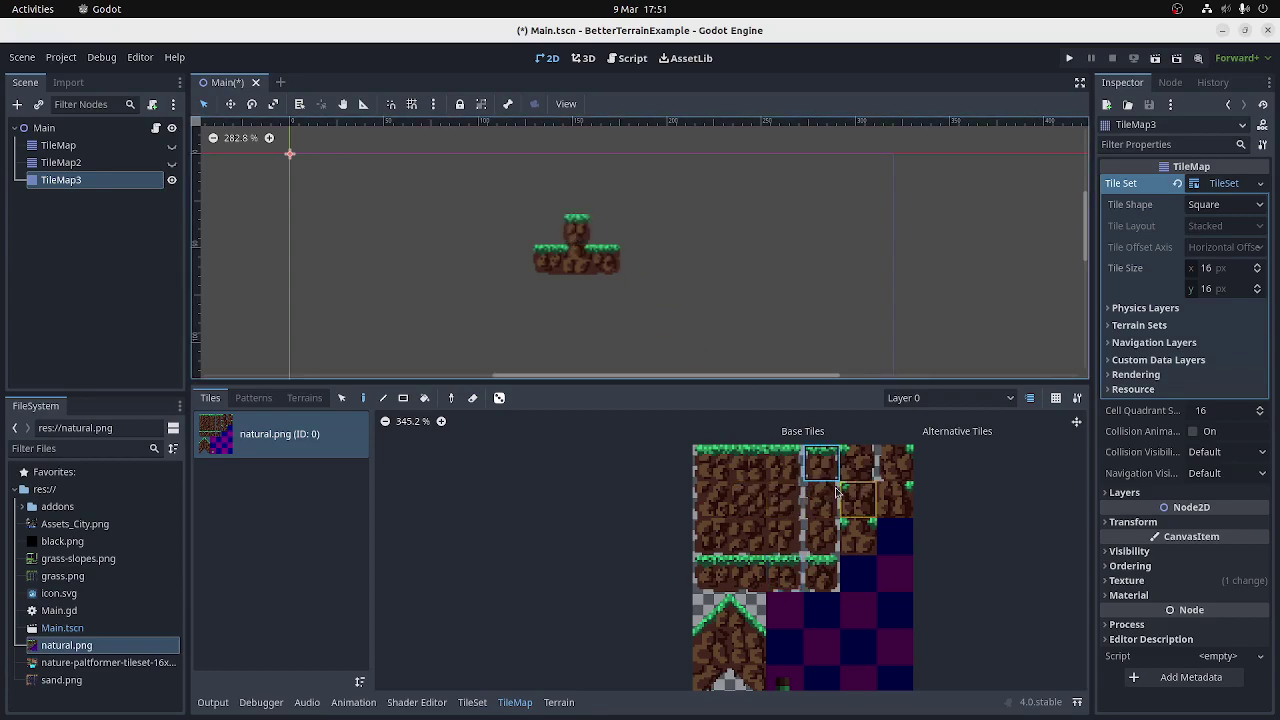
{"action": "left_click", "coordinate": [822, 536]}
{"action": "left_click", "coordinate": [577, 288]}
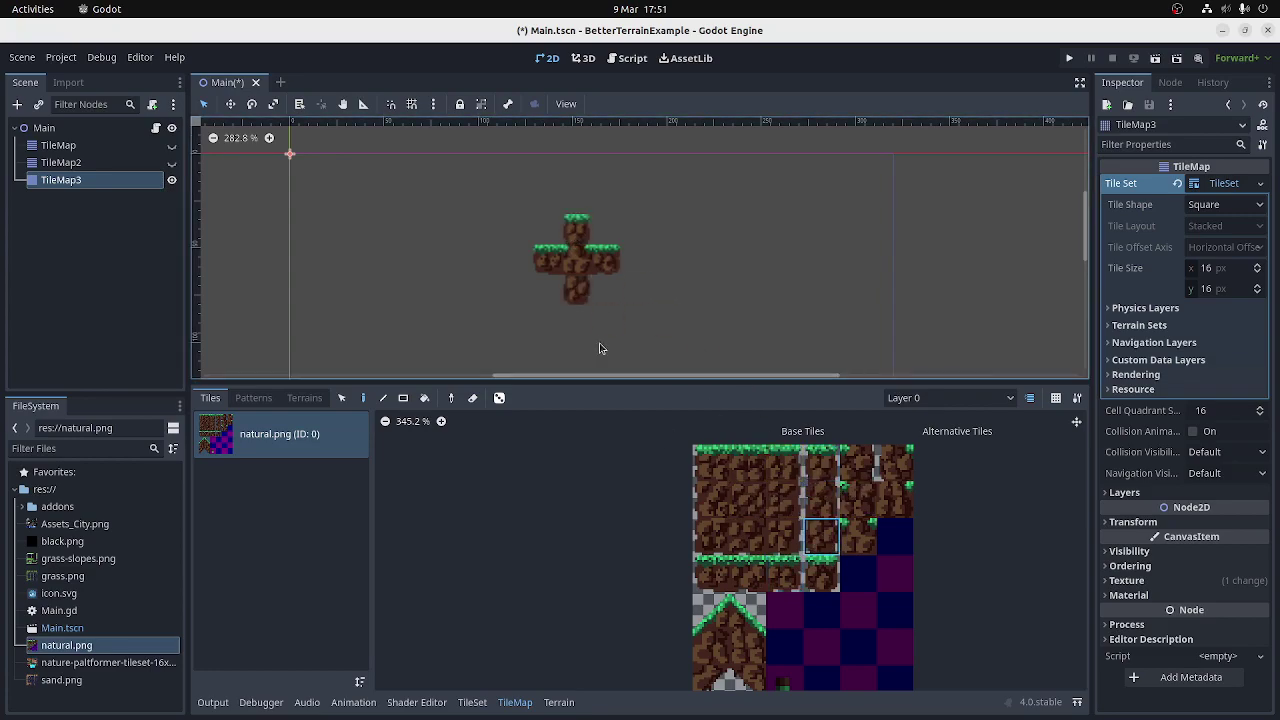
{"action": "right_click", "coordinate": [578, 290]}
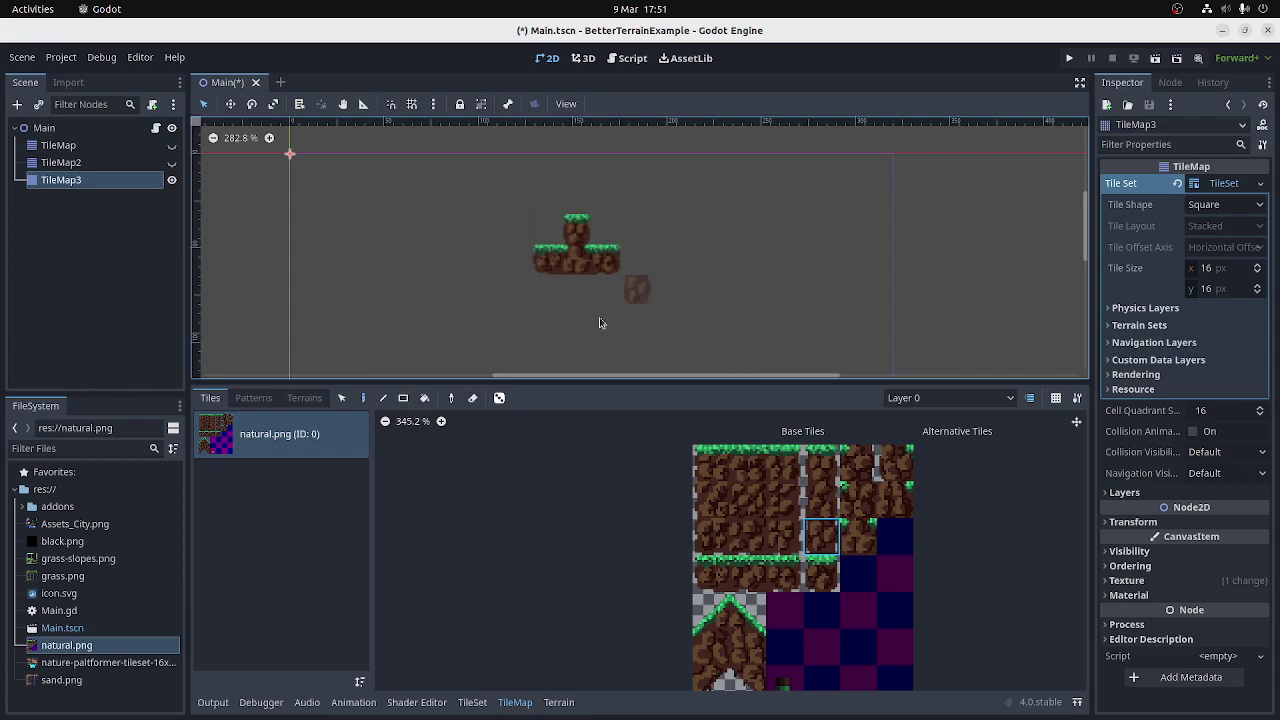
{"action": "left_click", "coordinate": [857, 536]}
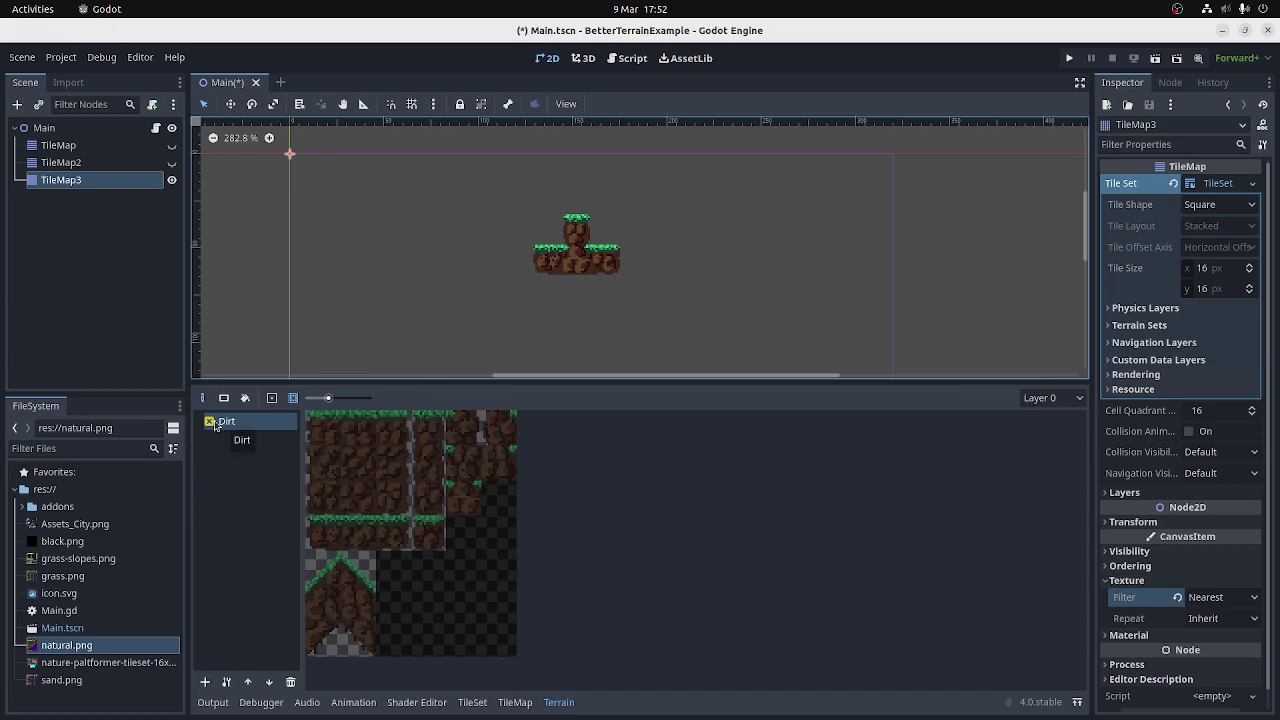
Define a new terrain named 'Block dirt' with the default pink colour in the Dirt category
{"action": "left_click", "coordinate": [205, 682]}
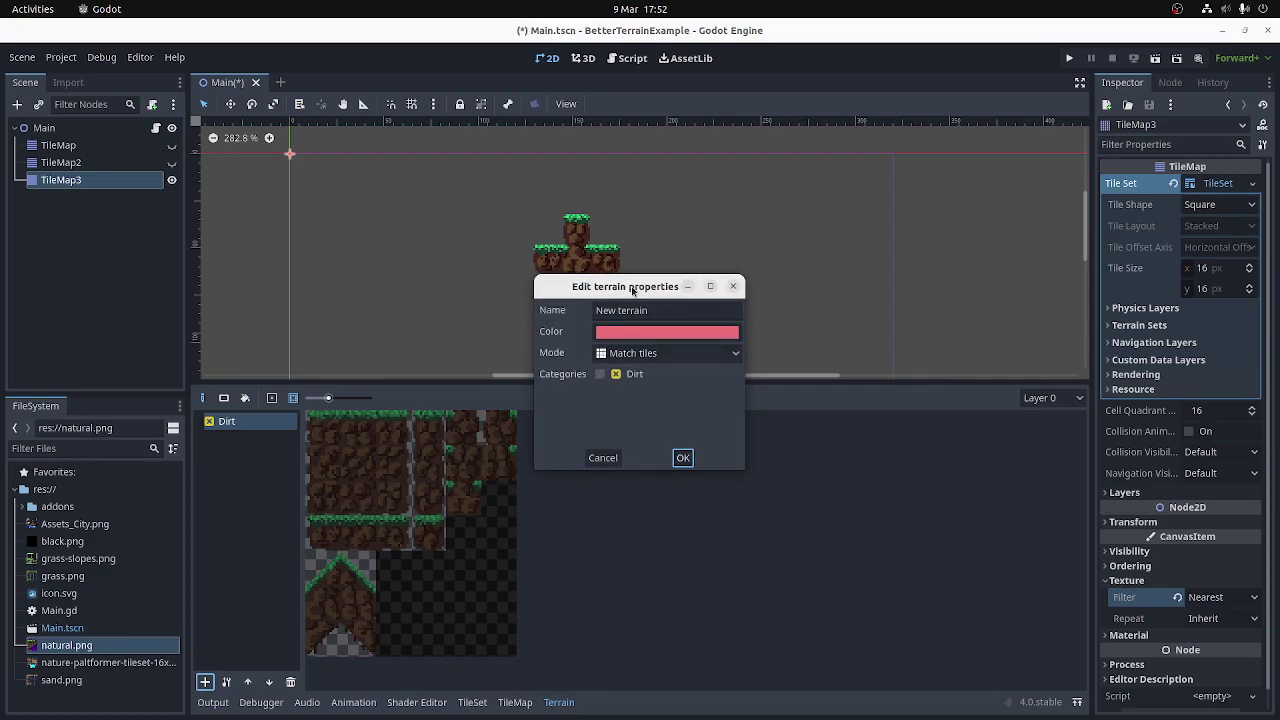
{"action": "left_click", "coordinate": [674, 310]}
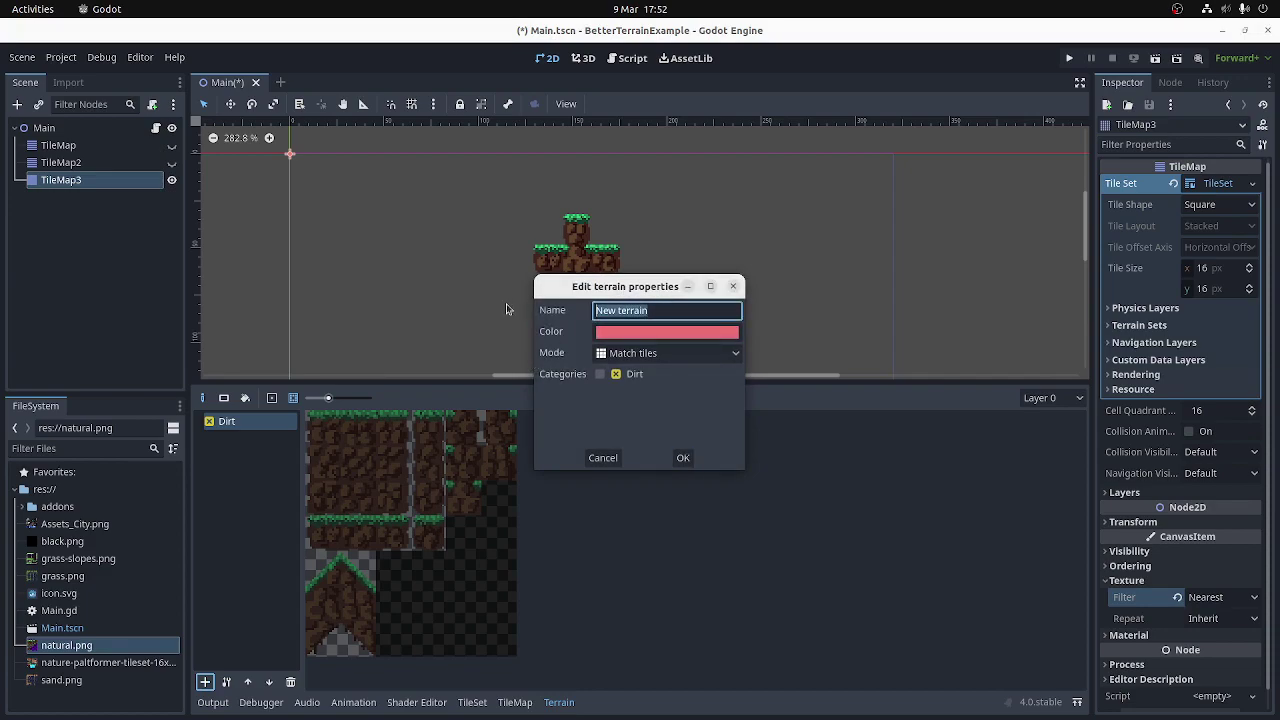
{"action": "type", "text": "Block dirt"}
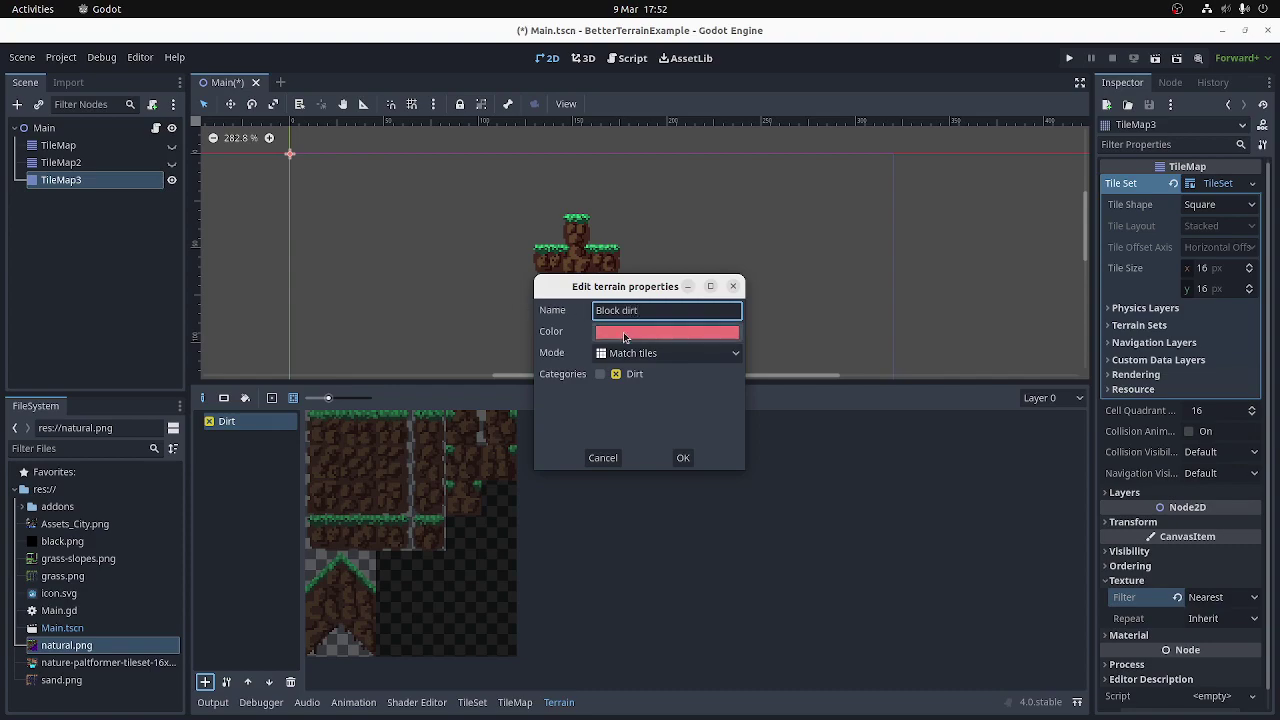
{"action": "left_click", "coordinate": [628, 334]}
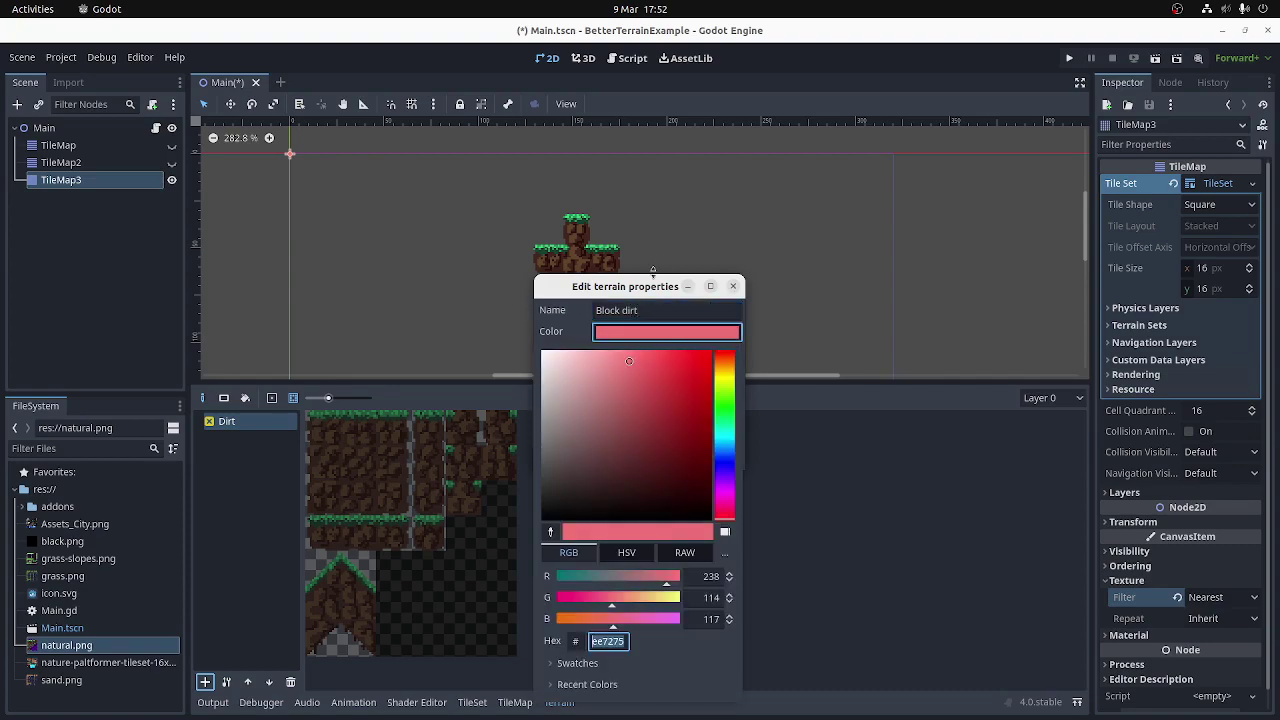
{"action": "left_click", "coordinate": [563, 332]}
{"action": "left_click", "coordinate": [600, 374]}
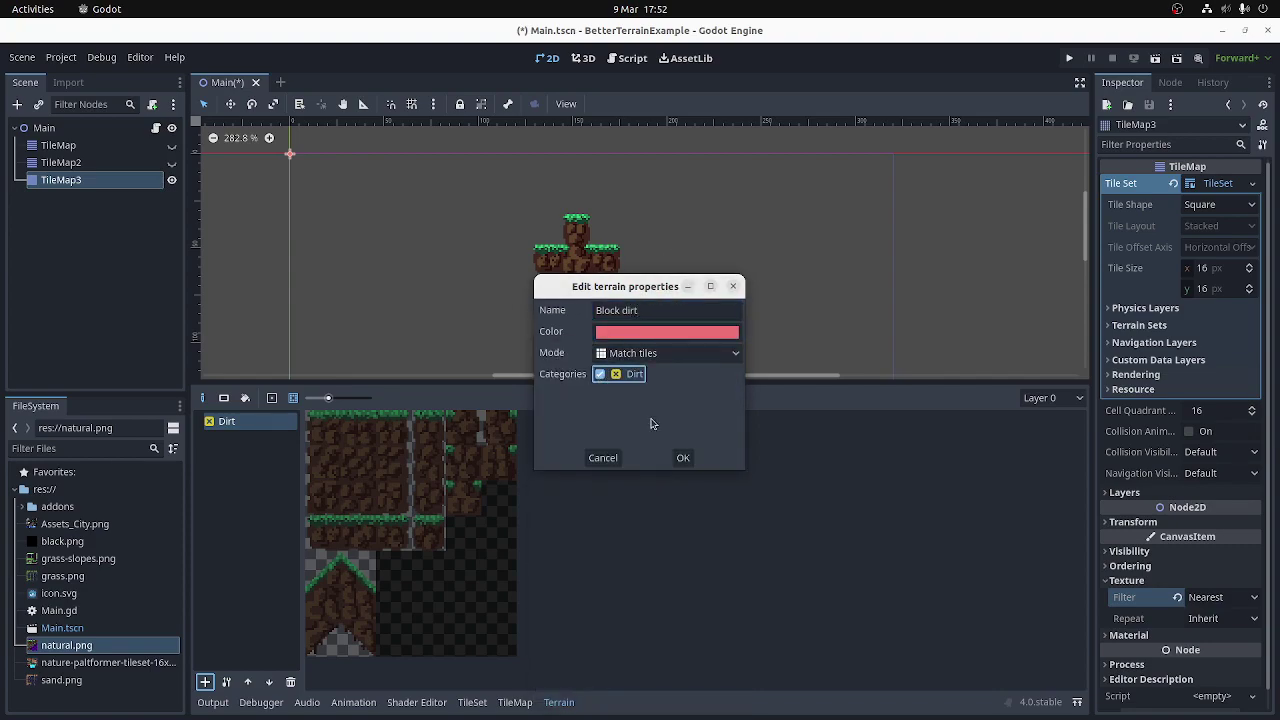
Confirm the Block dirt terrain and mark the atlas dirt tiles as Block dirt
{"action": "left_click", "coordinate": [684, 458]}
{"action": "left_click", "coordinate": [272, 398]}
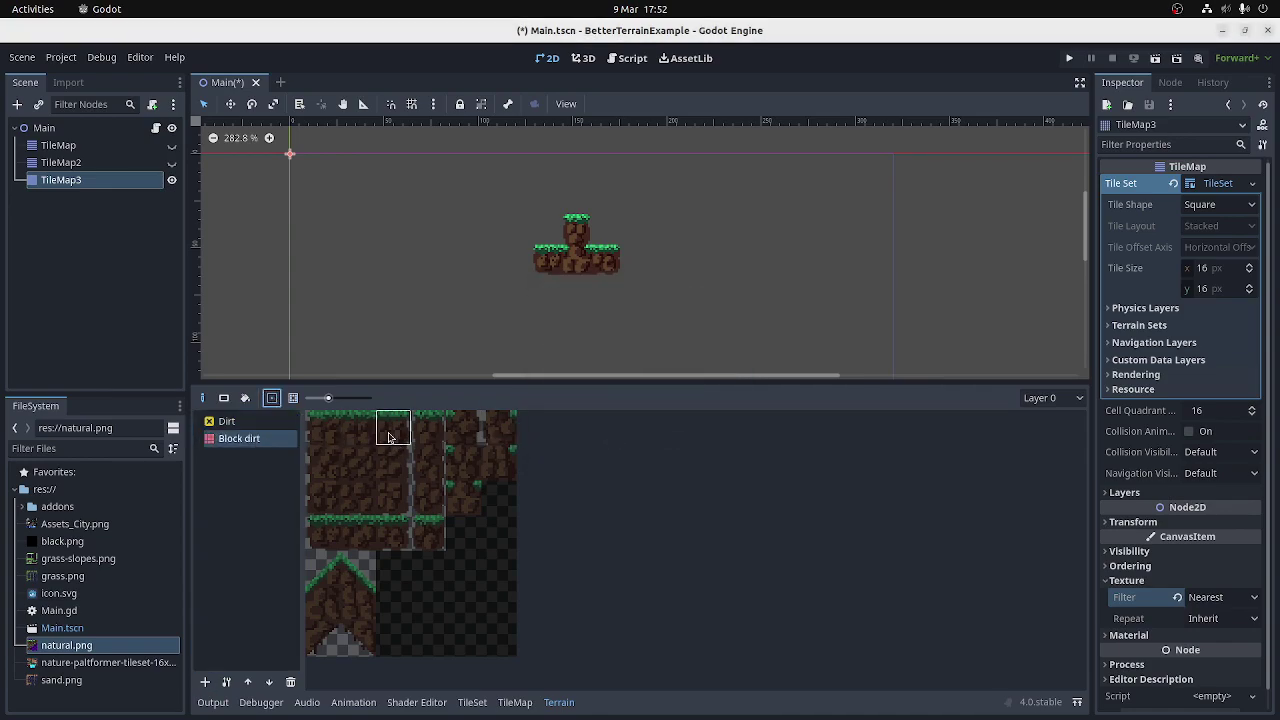
{"action": "mouse_move", "coordinate": [388, 428]}
{"action": "left_mouse_down"}
{"action": "mouse_move", "coordinate": [328, 505]}
{"action": "mouse_move", "coordinate": [360, 506]}
{"action": "mouse_move", "coordinate": [387, 466]}
{"action": "mouse_move", "coordinate": [398, 534]}
{"action": "mouse_move", "coordinate": [423, 529]}
{"action": "mouse_move", "coordinate": [428, 428]}
{"action": "left_mouse_up"}
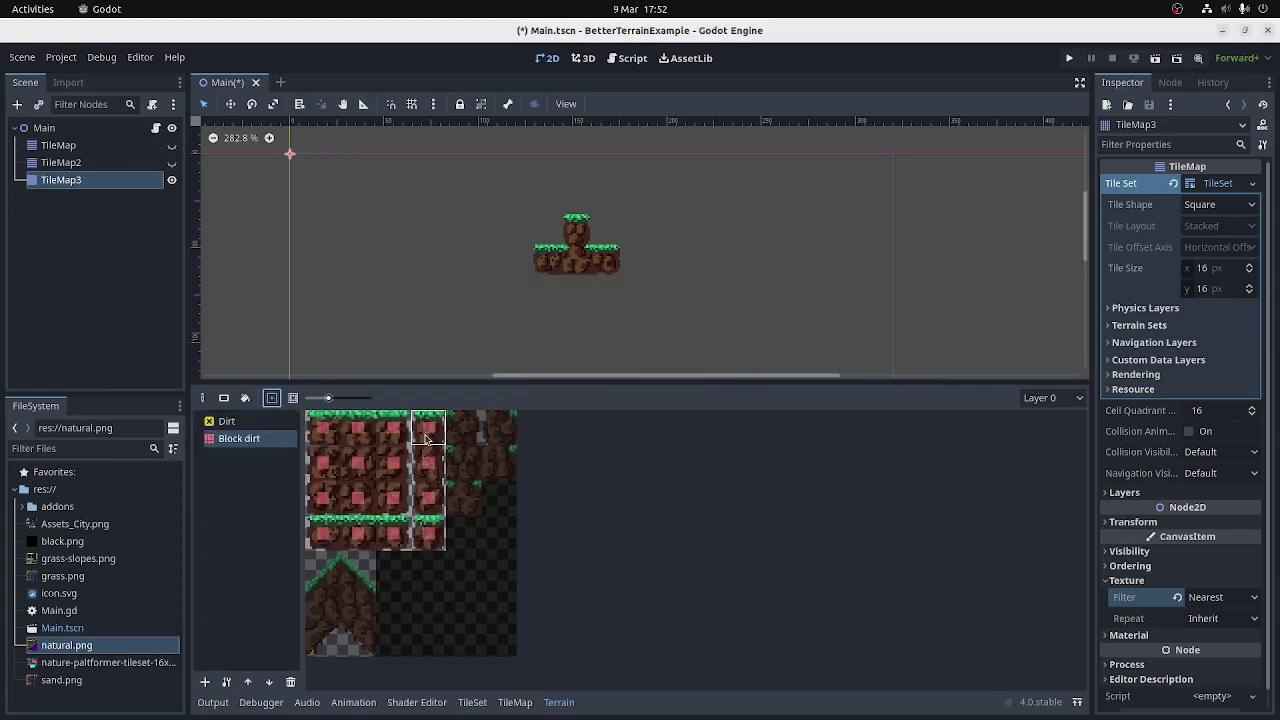
Paint Dirt connection bits down the left tile column and through the block's centre
{"action": "left_click", "coordinate": [226, 421]}
{"action": "left_click", "coordinate": [293, 398]}
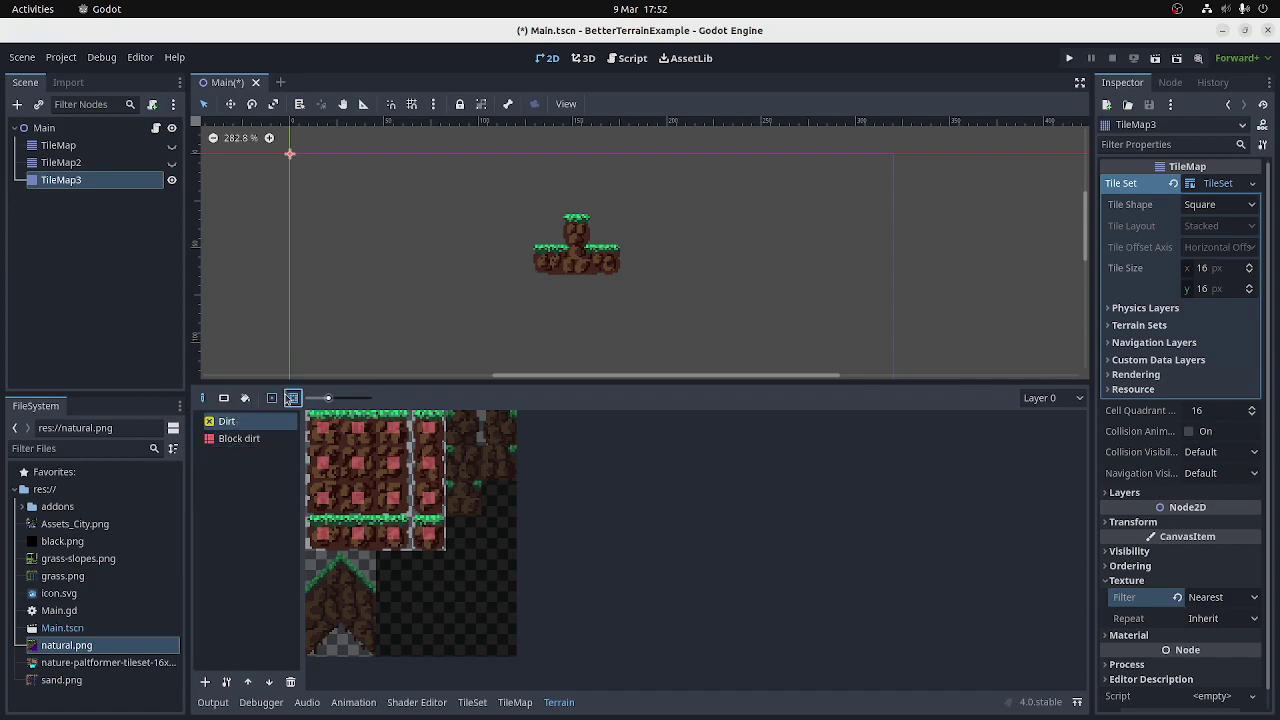
{"action": "mouse_move", "coordinate": [322, 425]}
{"action": "left_mouse_down"}
{"action": "mouse_move", "coordinate": [323, 503]}
{"action": "mouse_move", "coordinate": [391, 499]}
{"action": "mouse_move", "coordinate": [394, 436]}
{"action": "mouse_move", "coordinate": [320, 426]}
{"action": "left_mouse_up"}
{"action": "left_click_drag", "start_coordinate": [358, 464], "coordinate": [358, 505]}
{"action": "mouse_move", "coordinate": [320, 462]}
{"action": "left_mouse_down"}
{"action": "mouse_move", "coordinate": [392, 461]}
{"action": "mouse_move", "coordinate": [429, 435]}
{"action": "mouse_move", "coordinate": [431, 493]}
{"action": "mouse_move", "coordinate": [400, 529]}
{"action": "mouse_move", "coordinate": [316, 537]}
{"action": "left_mouse_up"}
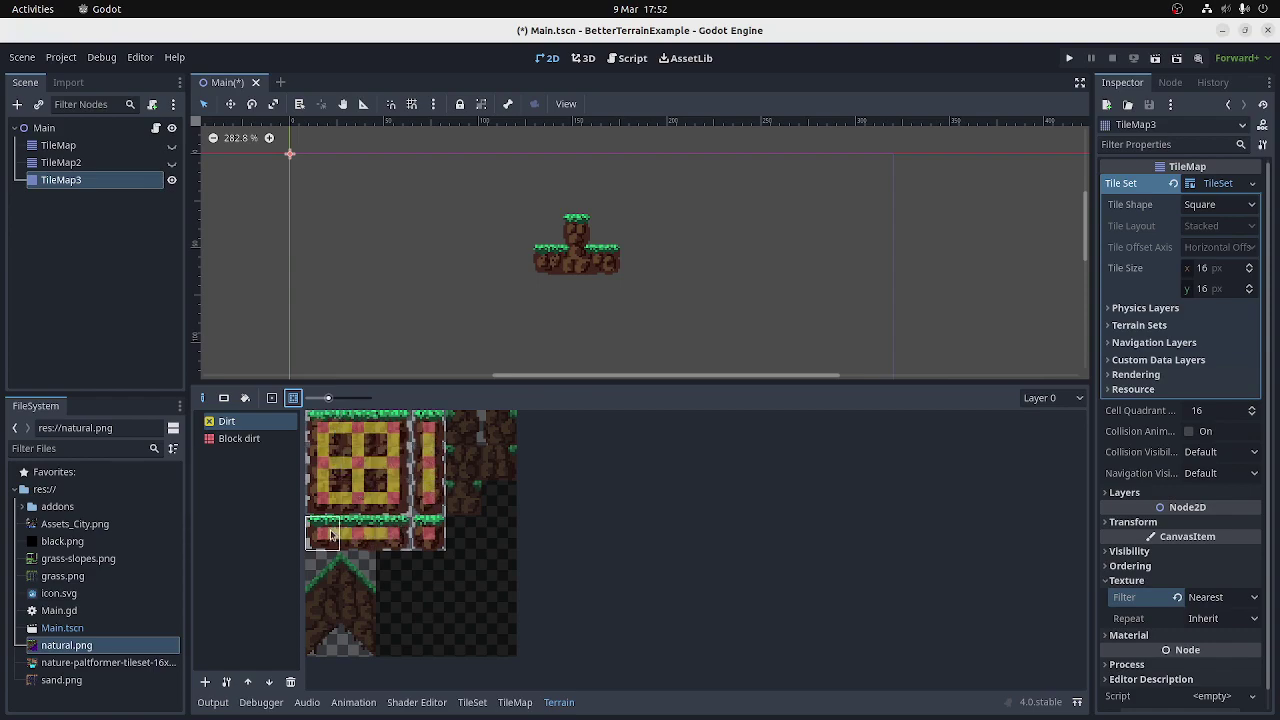
Paint a solid Block dirt platform freehand on TileMap3
{"action": "left_click", "coordinate": [208, 399]}
{"action": "left_click", "coordinate": [238, 438]}
{"action": "mouse_move", "coordinate": [523, 297]}
{"action": "left_mouse_down"}
{"action": "mouse_move", "coordinate": [543, 253]}
{"action": "mouse_move", "coordinate": [613, 238]}
{"action": "left_mouse_up"}
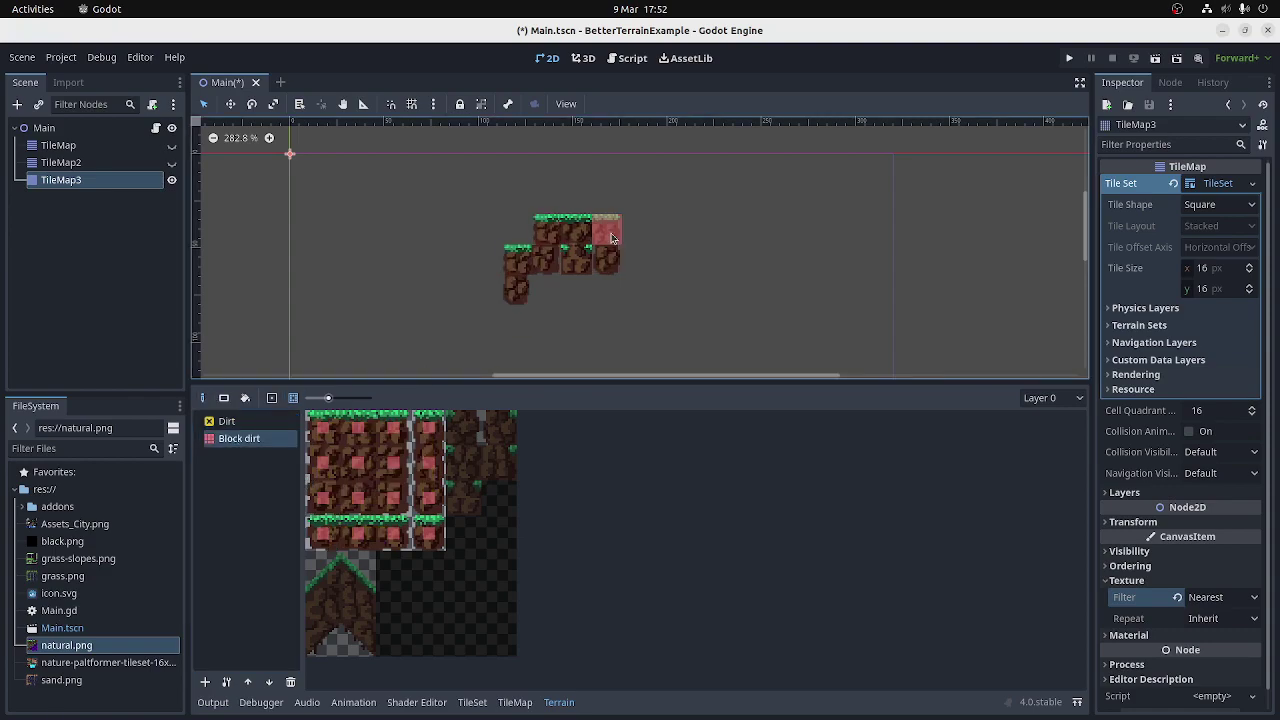
{"action": "mouse_move", "coordinate": [592, 309]}
{"action": "left_mouse_down"}
{"action": "mouse_move", "coordinate": [566, 284]}
{"action": "mouse_move", "coordinate": [603, 291]}
{"action": "left_mouse_up"}
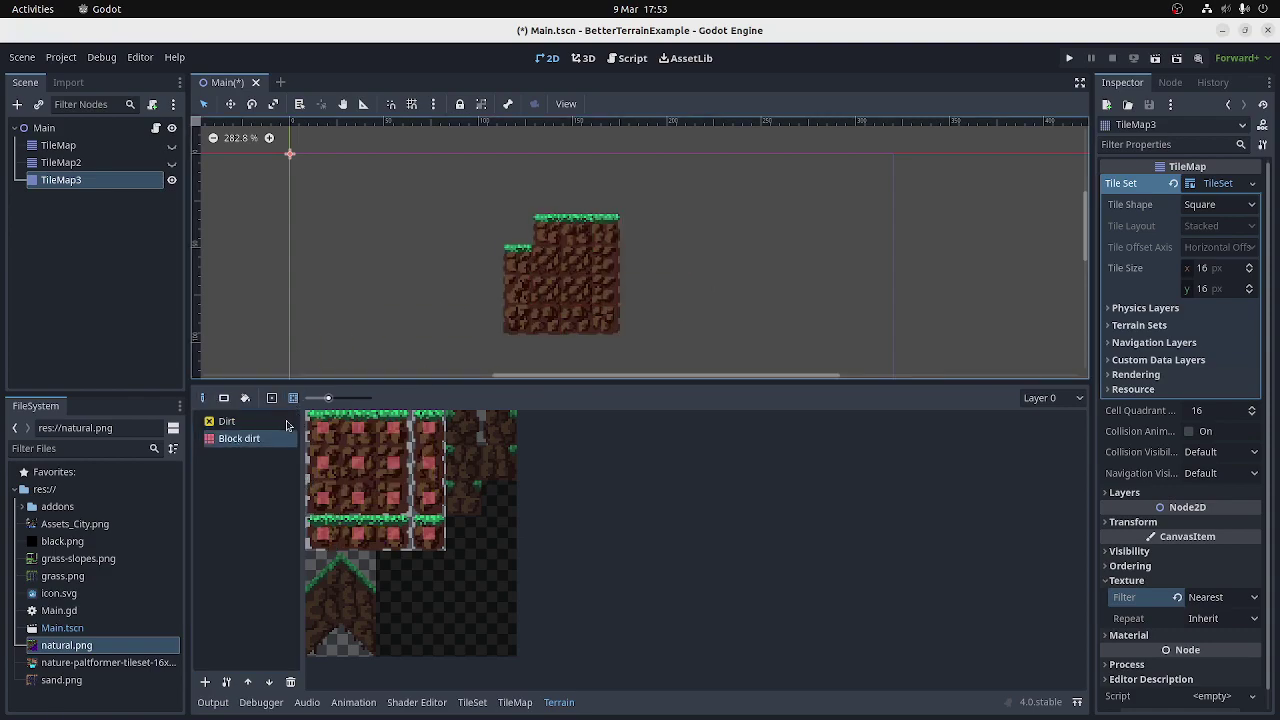
Fill two Block dirt rectangles to widen the level and join the platforms
{"action": "left_click", "coordinate": [224, 398]}
{"action": "left_click_drag", "start_coordinate": [728, 230], "coordinate": [830, 366]}
{"action": "scroll", "coordinate": [820, 283], "scroll_direction": "down", "scroll_amount": 5}
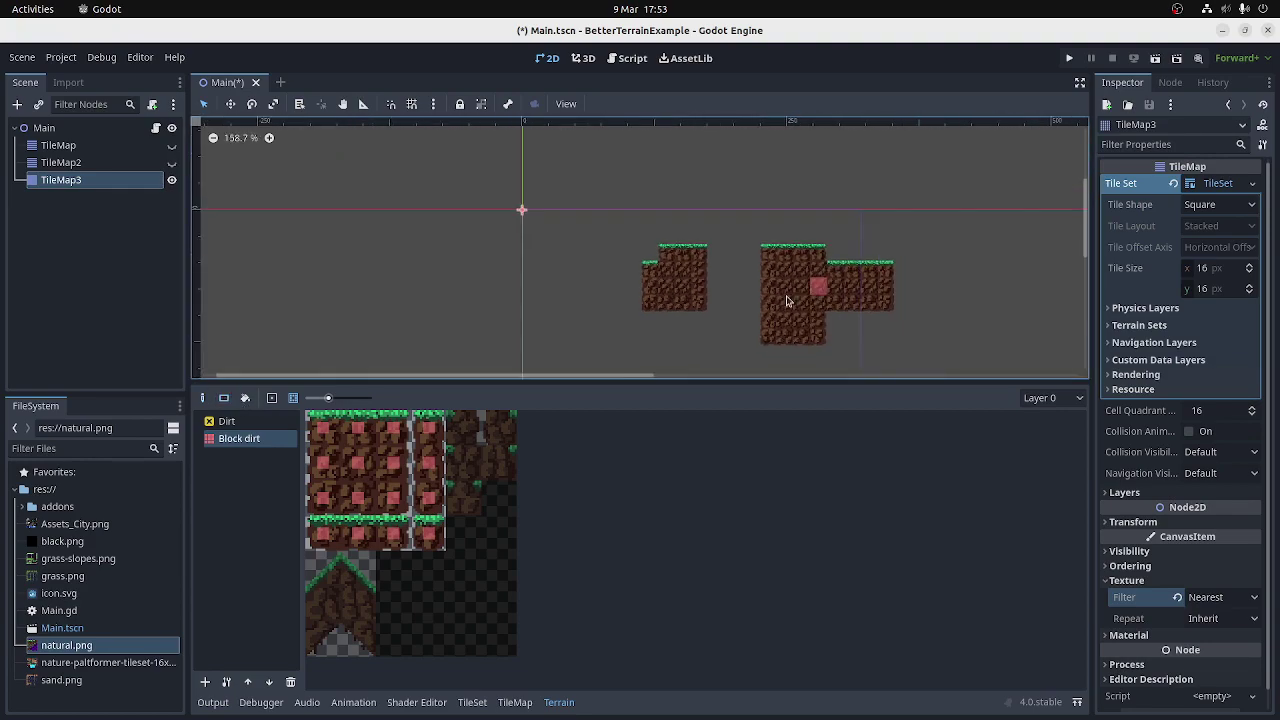
{"action": "left_click_drag", "start_coordinate": [600, 285], "coordinate": [763, 347]}
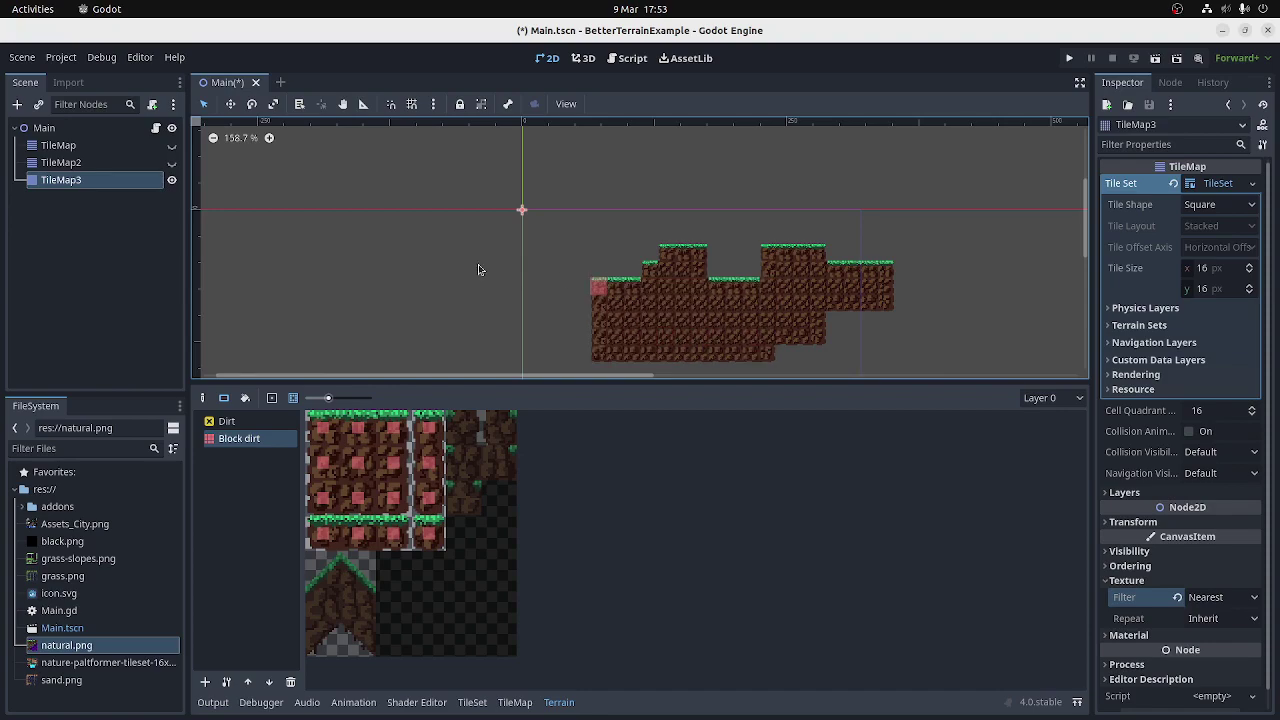
Paint Block dirt stubs hanging below the platform freehand
{"action": "left_click", "coordinate": [203, 399]}
{"action": "scroll", "coordinate": [304, 220], "scroll_direction": "down", "scroll_amount": 3}
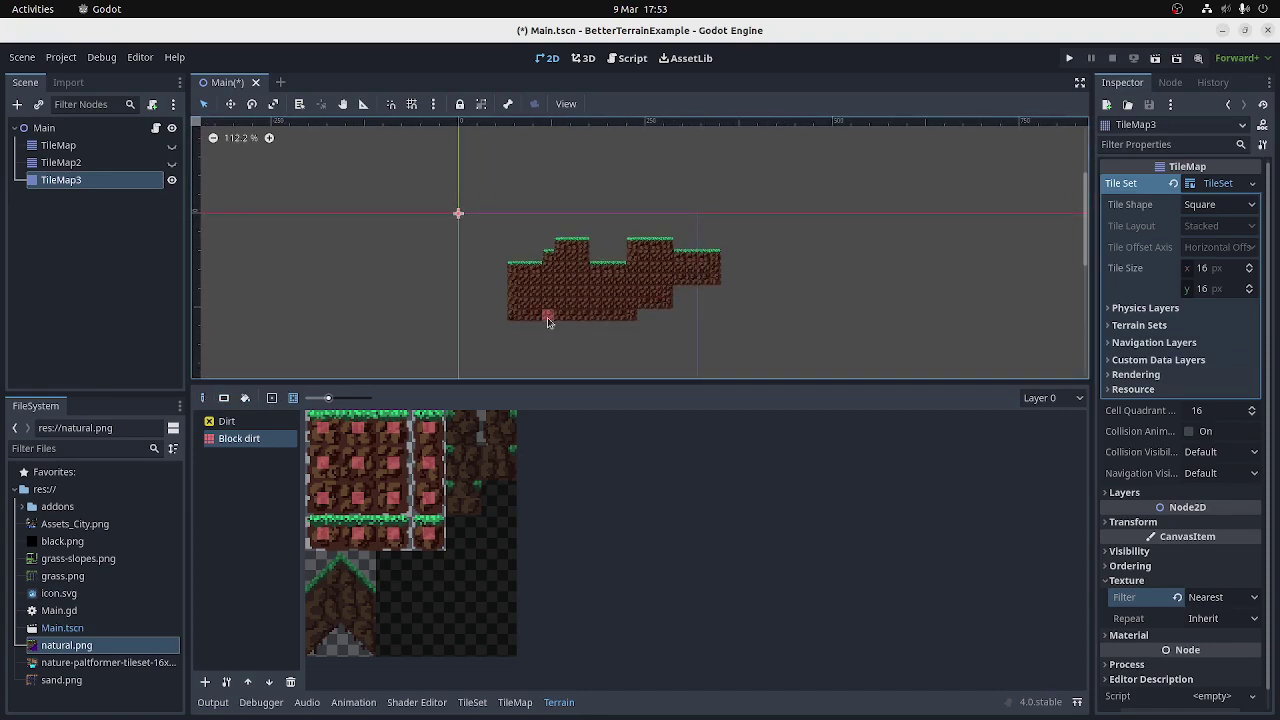
{"action": "mouse_move", "coordinate": [549, 320]}
{"action": "left_mouse_down"}
{"action": "mouse_move", "coordinate": [548, 351]}
{"action": "mouse_move", "coordinate": [580, 324]}
{"action": "mouse_move", "coordinate": [580, 336]}
{"action": "mouse_move", "coordinate": [606, 322]}
{"action": "mouse_move", "coordinate": [613, 336]}
{"action": "mouse_move", "coordinate": [657, 316]}
{"action": "mouse_move", "coordinate": [614, 334]}
{"action": "left_mouse_up"}
{"action": "scroll", "coordinate": [614, 334], "scroll_direction": "up", "scroll_amount": 4}
{"action": "scroll", "coordinate": [503, 209], "scroll_direction": "up", "scroll_amount": 10}
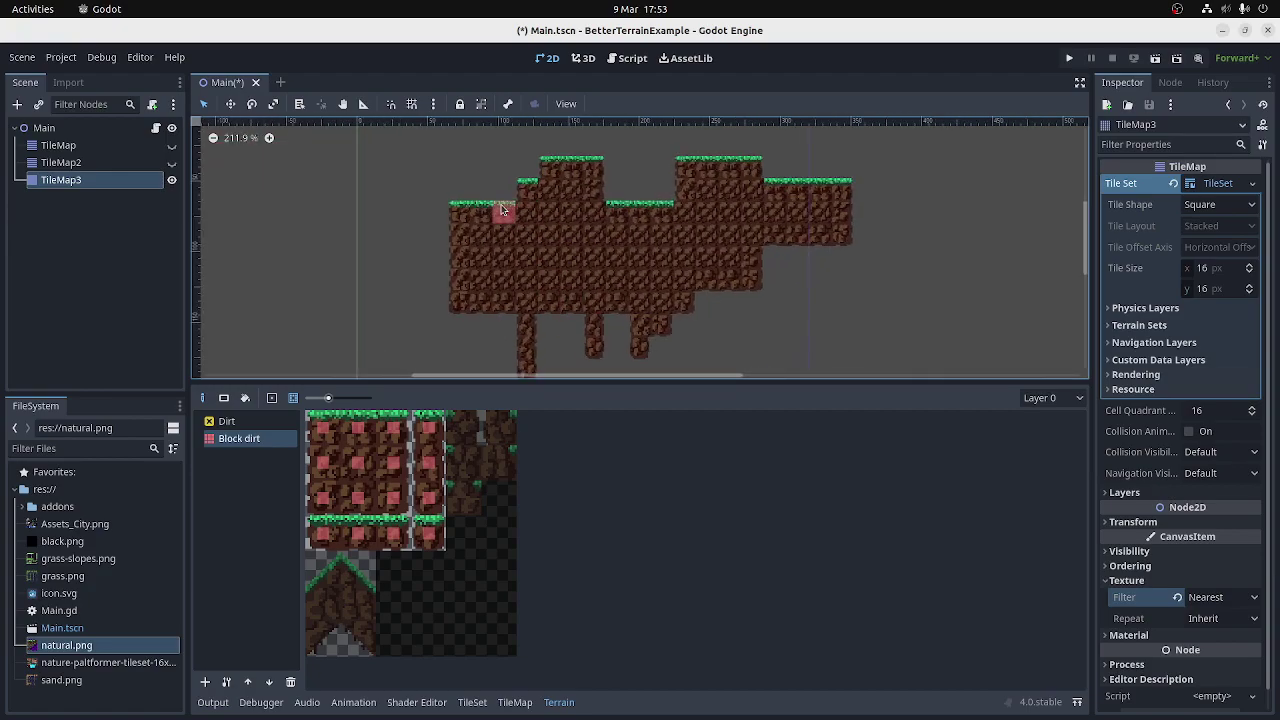
{"action": "scroll", "coordinate": [508, 170], "scroll_direction": "up", "scroll_amount": 2}
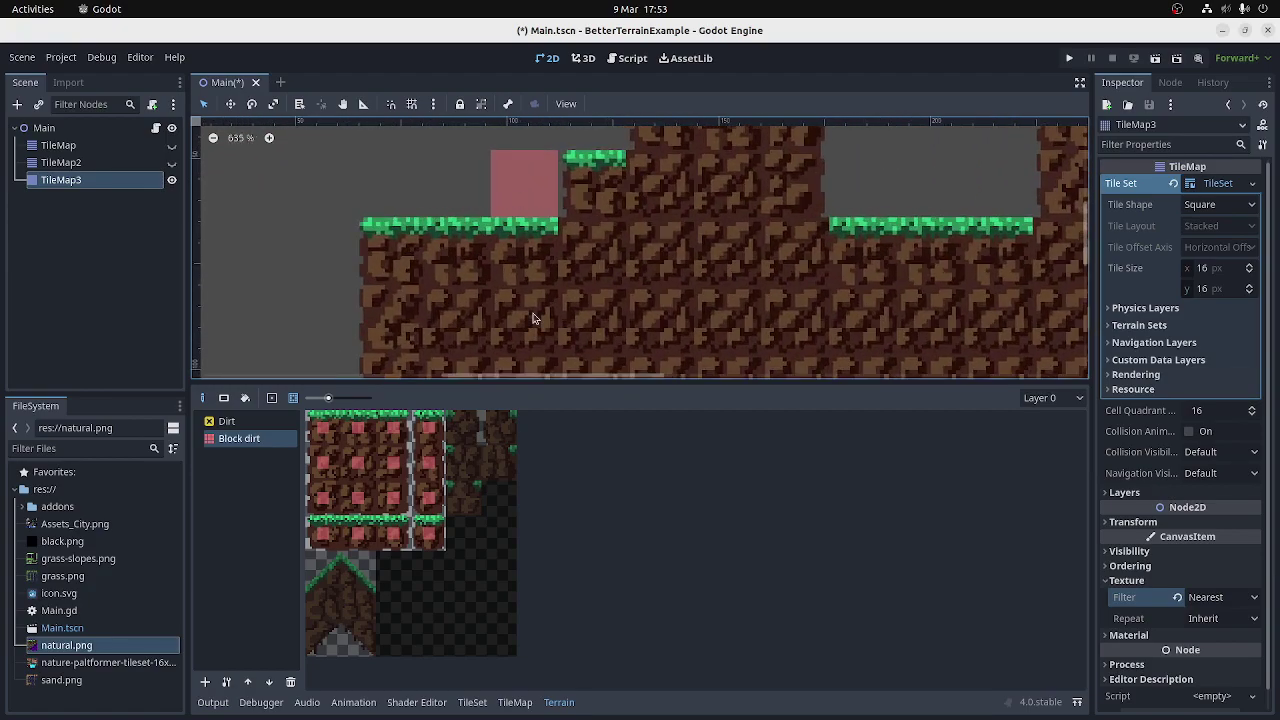
Extend the grass ledge with one tile and place a dirt tile where the right ledge begins
{"action": "left_click", "coordinate": [515, 702]}
{"action": "left_click", "coordinate": [720, 515]}
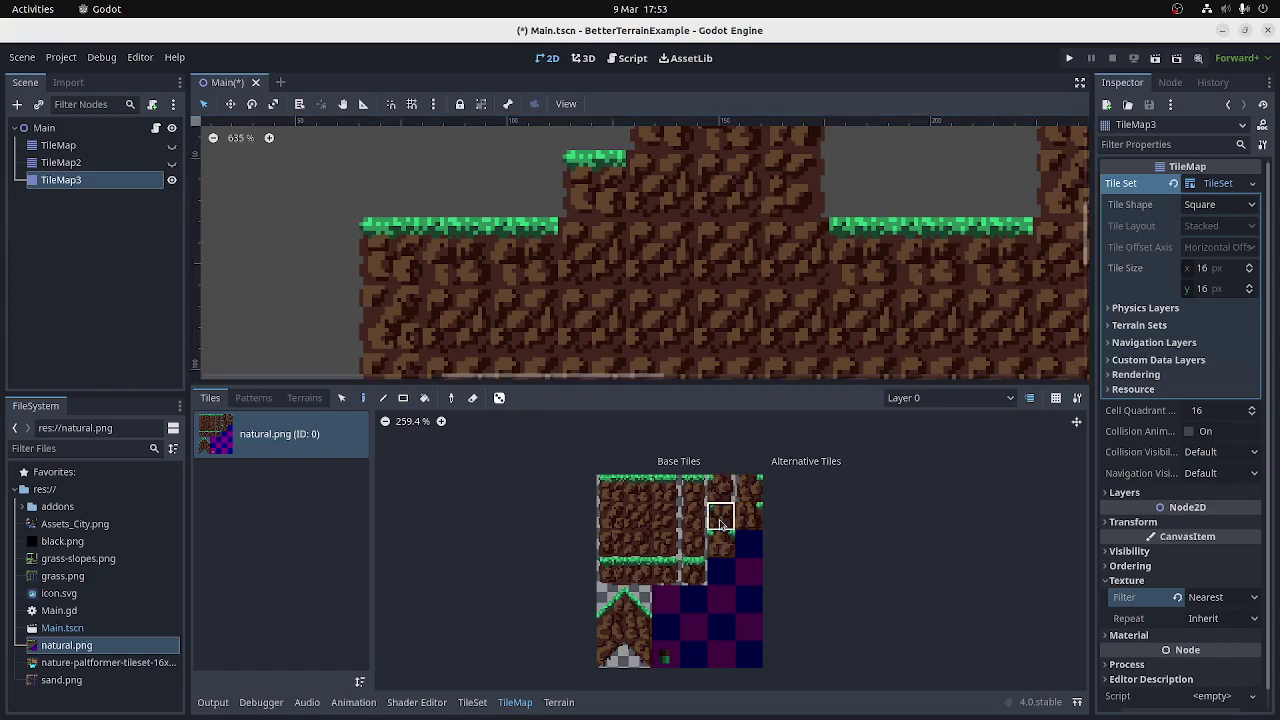
{"action": "left_click", "coordinate": [590, 243]}
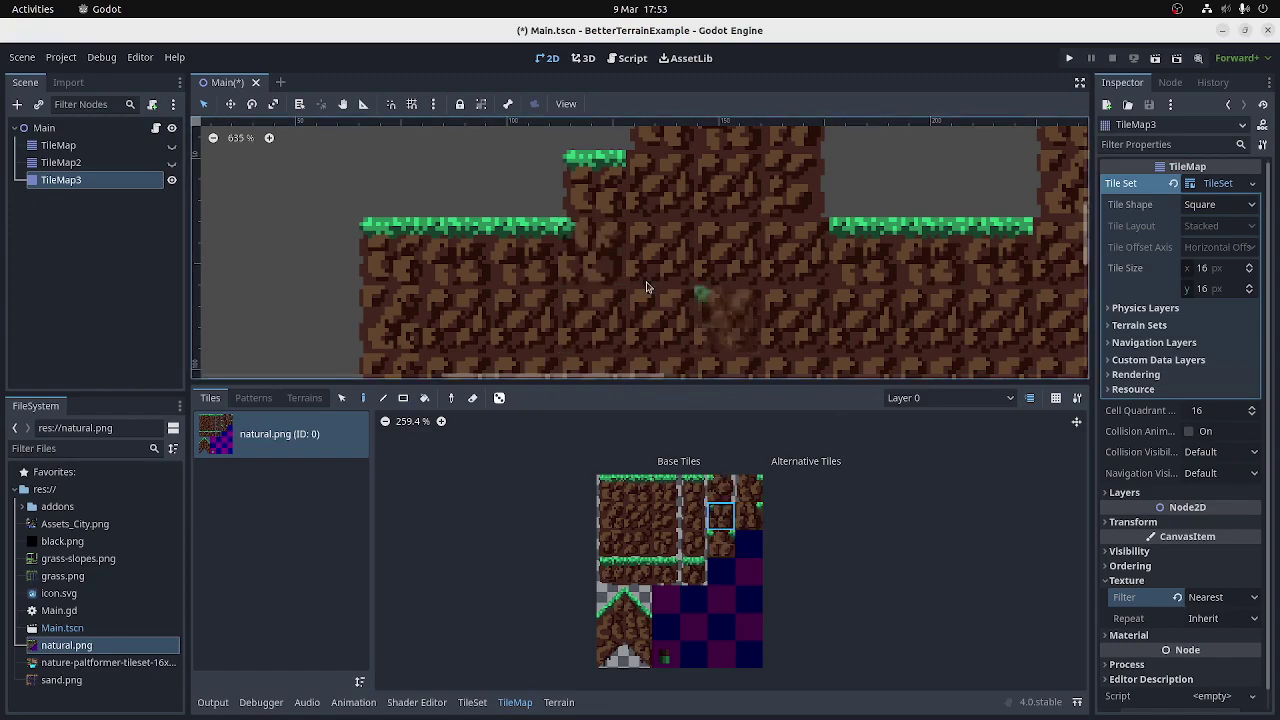
{"action": "left_click", "coordinate": [748, 515]}
{"action": "left_click", "coordinate": [797, 253]}
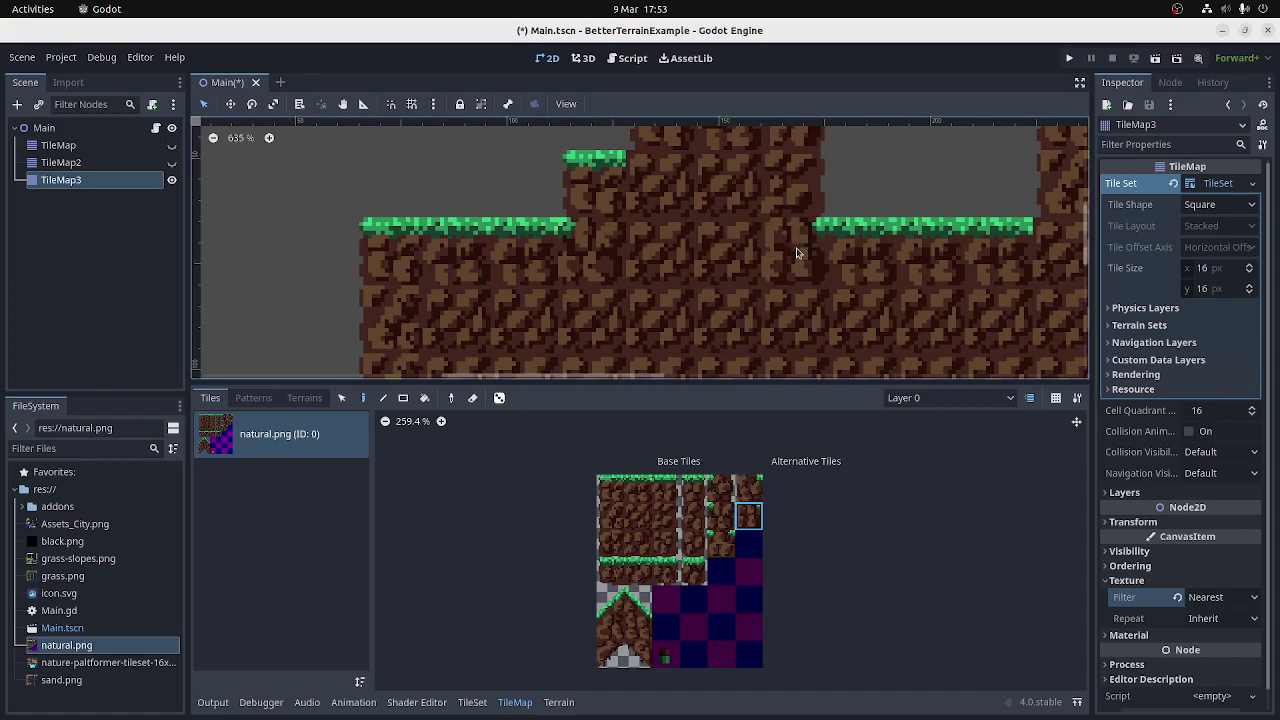
Mark a column of atlas tiles with Block dirt
{"action": "left_click", "coordinate": [558, 702]}
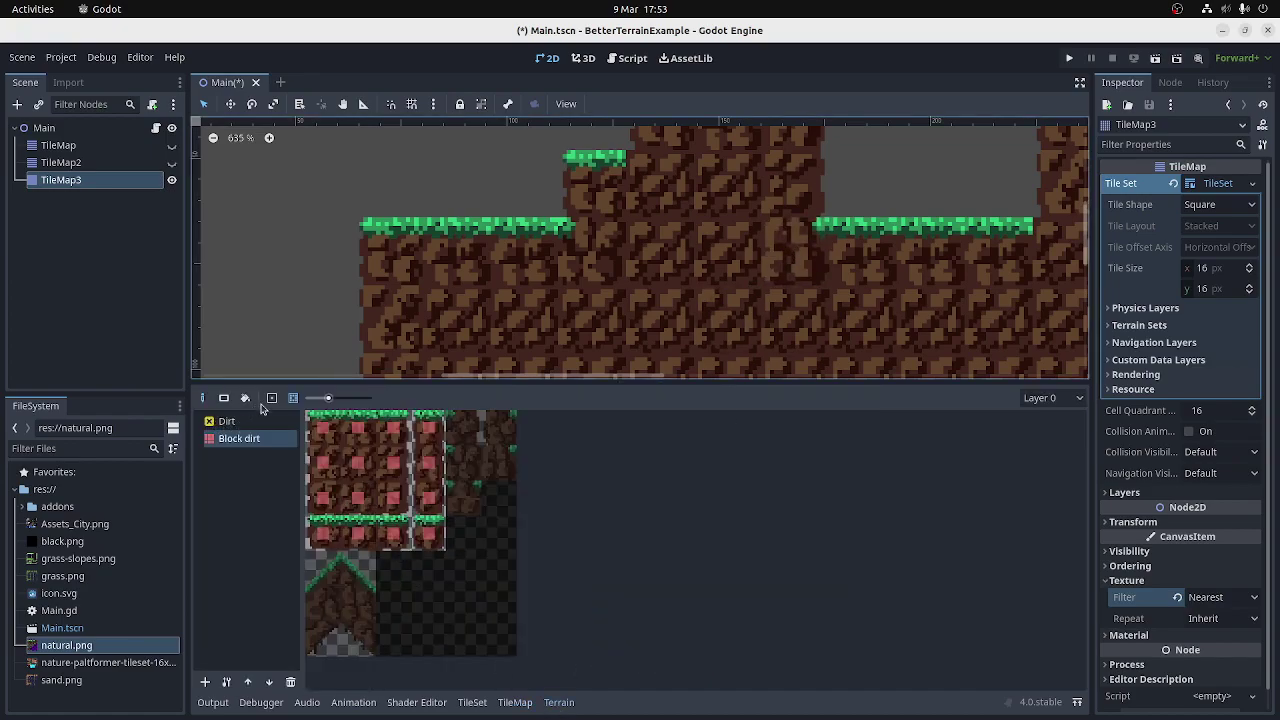
{"action": "left_click", "coordinate": [271, 397]}
{"action": "left_click_drag", "start_coordinate": [463, 422], "coordinate": [463, 497]}
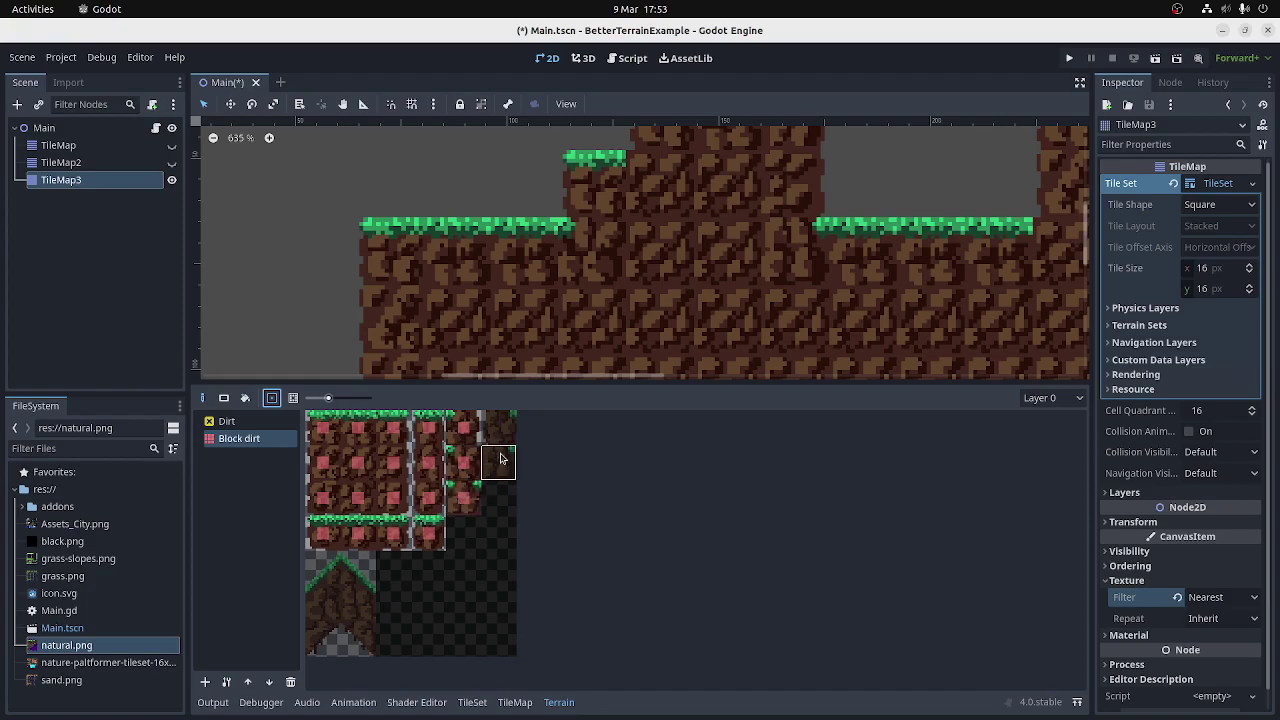
Paint Dirt peering bits on the small right-hand atlas tiles
{"action": "left_click", "coordinate": [268, 421]}
{"action": "left_click", "coordinate": [292, 398]}
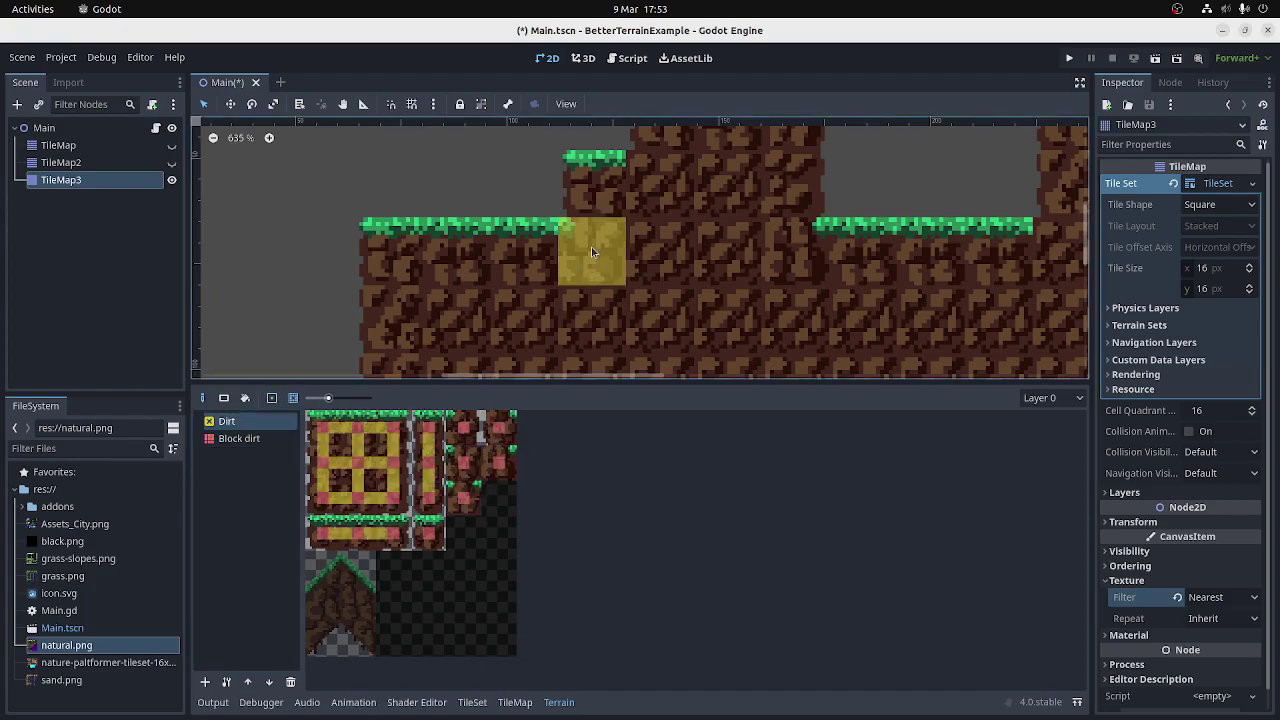
{"action": "left_click", "coordinate": [452, 464]}
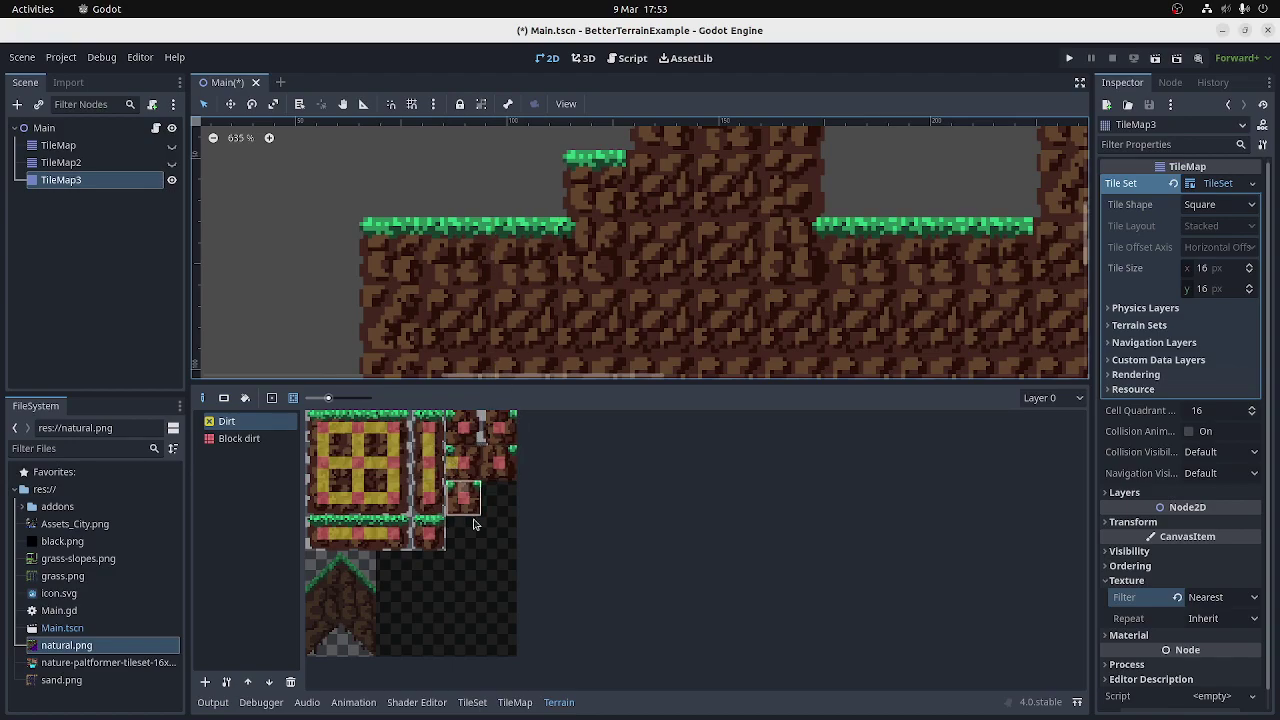
{"action": "left_click", "coordinate": [463, 463]}
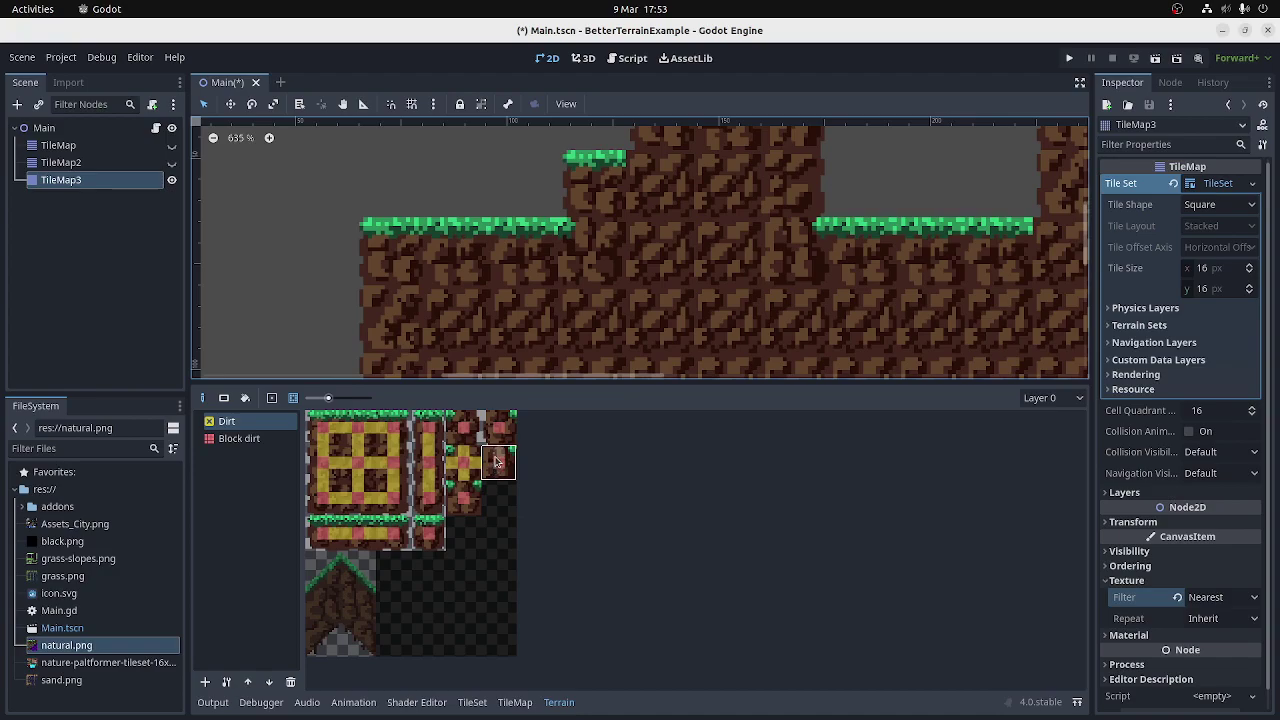
{"action": "left_click", "coordinate": [498, 468]}
{"action": "left_click", "coordinate": [512, 466]}
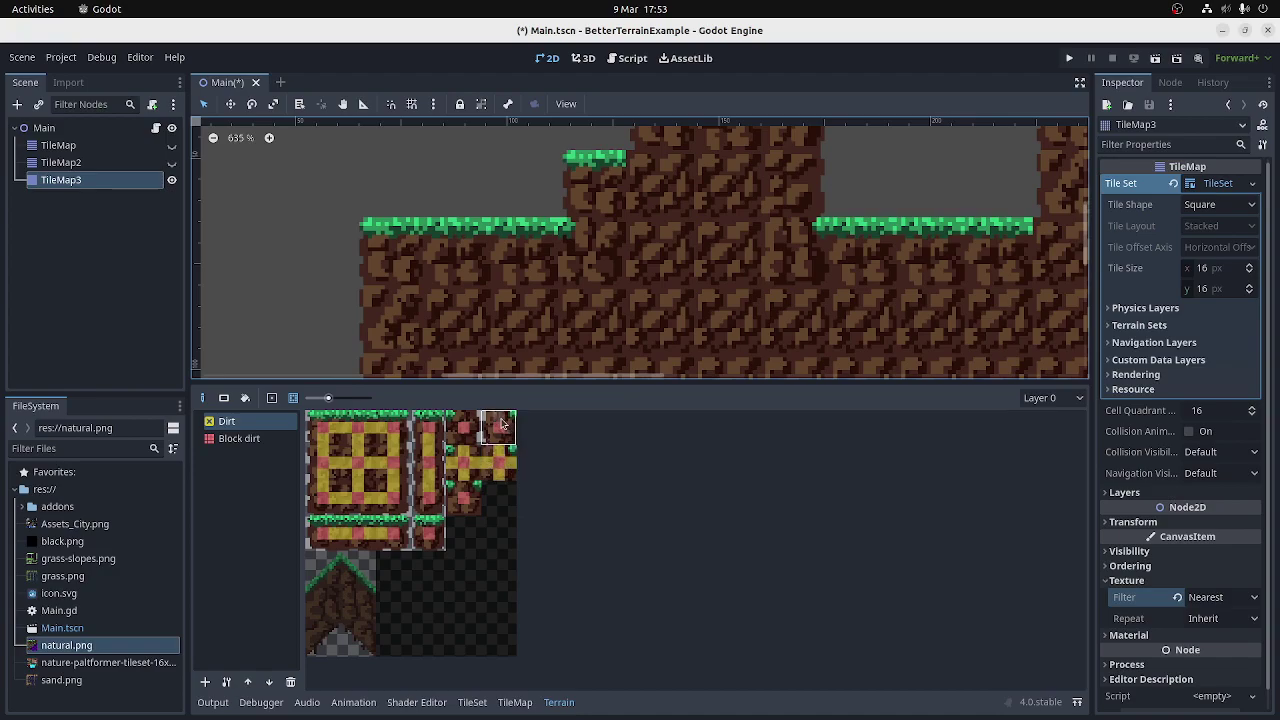
{"action": "left_click", "coordinate": [508, 437]}
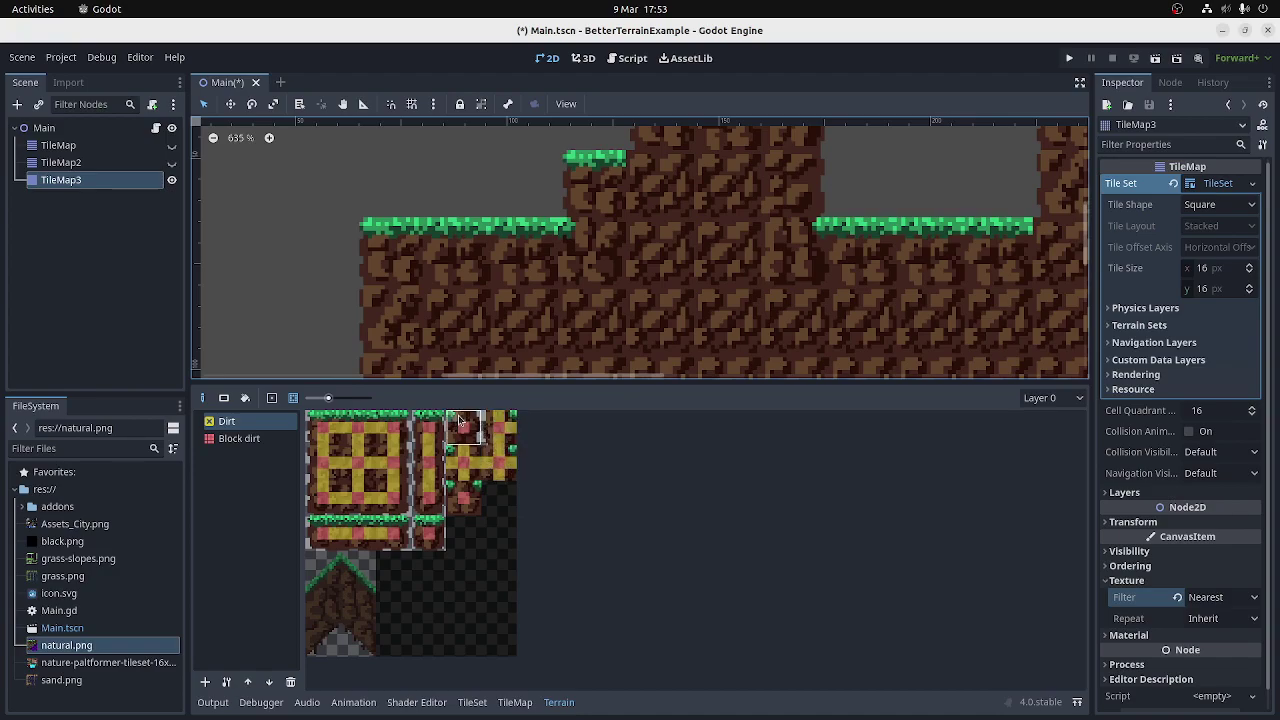
{"action": "left_click", "coordinate": [466, 438]}
{"action": "left_click", "coordinate": [465, 494]}
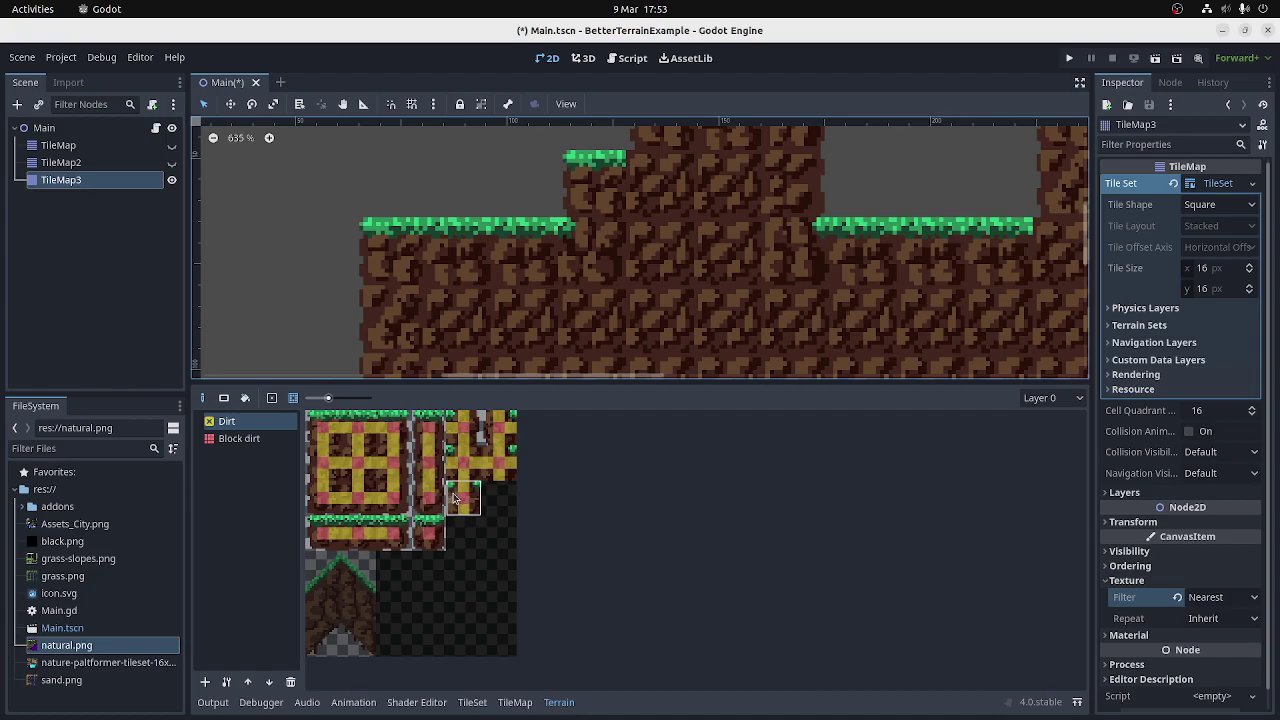
{"action": "left_click", "coordinate": [451, 458]}
Repaint Block dirt across the level's middle rows, then adjust Dirt bits on a small atlas tile
{"action": "left_click", "coordinate": [239, 438]}
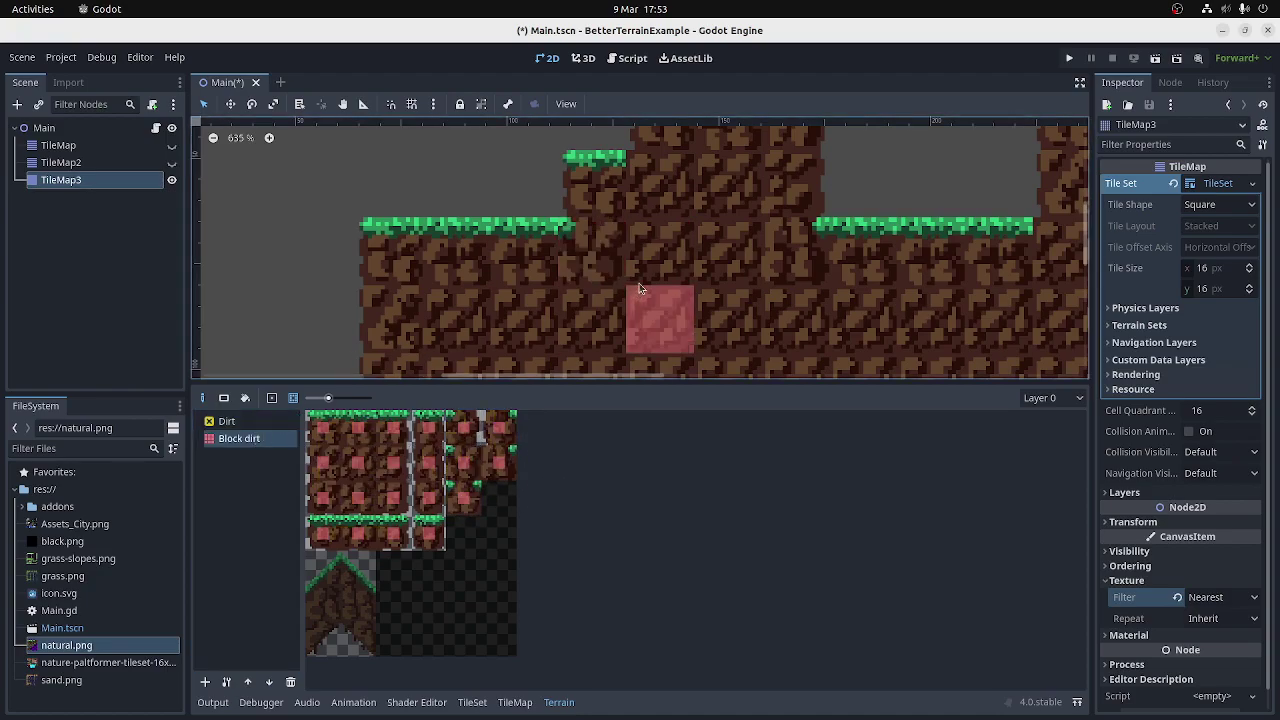
{"action": "scroll", "coordinate": [640, 288], "scroll_direction": "down", "scroll_amount": 3}
{"action": "scroll", "coordinate": [670, 285], "scroll_direction": "down", "scroll_amount": 4}
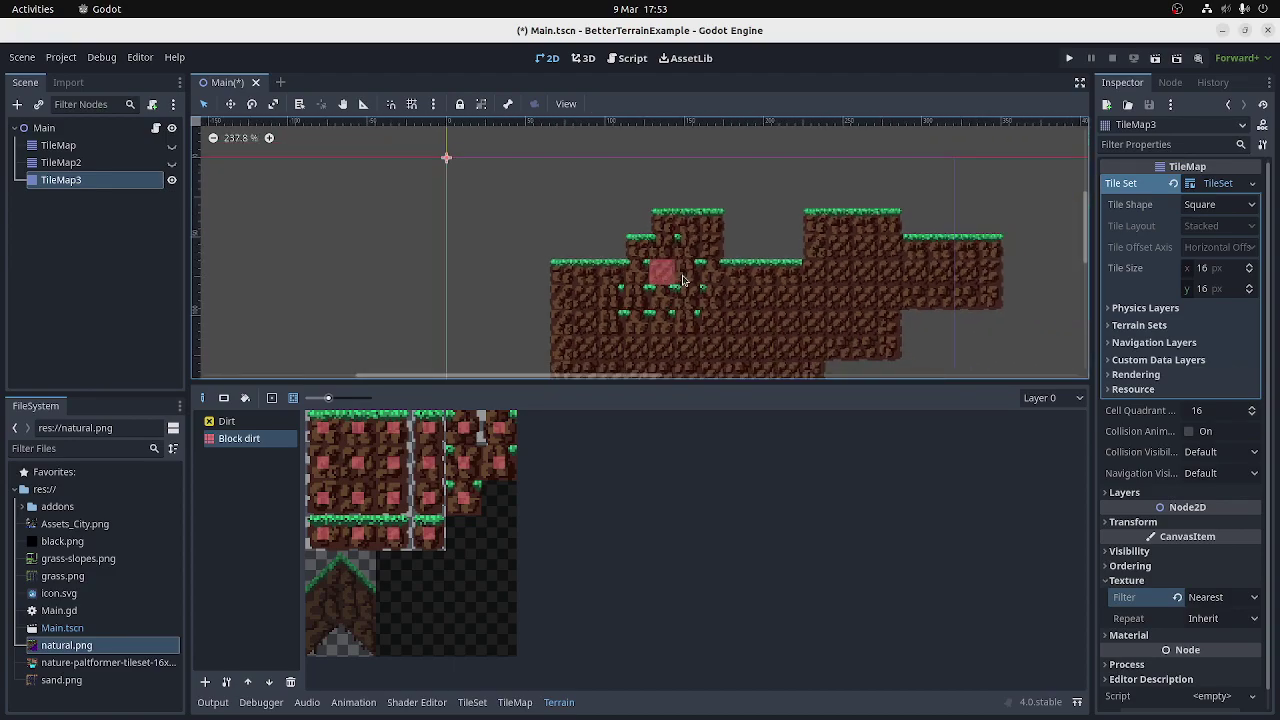
{"action": "scroll", "coordinate": [683, 280], "scroll_direction": "down", "scroll_amount": 1}
{"action": "mouse_move", "coordinate": [660, 272]}
{"action": "left_mouse_down"}
{"action": "mouse_move", "coordinate": [801, 297]}
{"action": "mouse_move", "coordinate": [766, 283]}
{"action": "mouse_move", "coordinate": [701, 309]}
{"action": "mouse_move", "coordinate": [673, 290]}
{"action": "mouse_move", "coordinate": [690, 322]}
{"action": "left_mouse_up"}
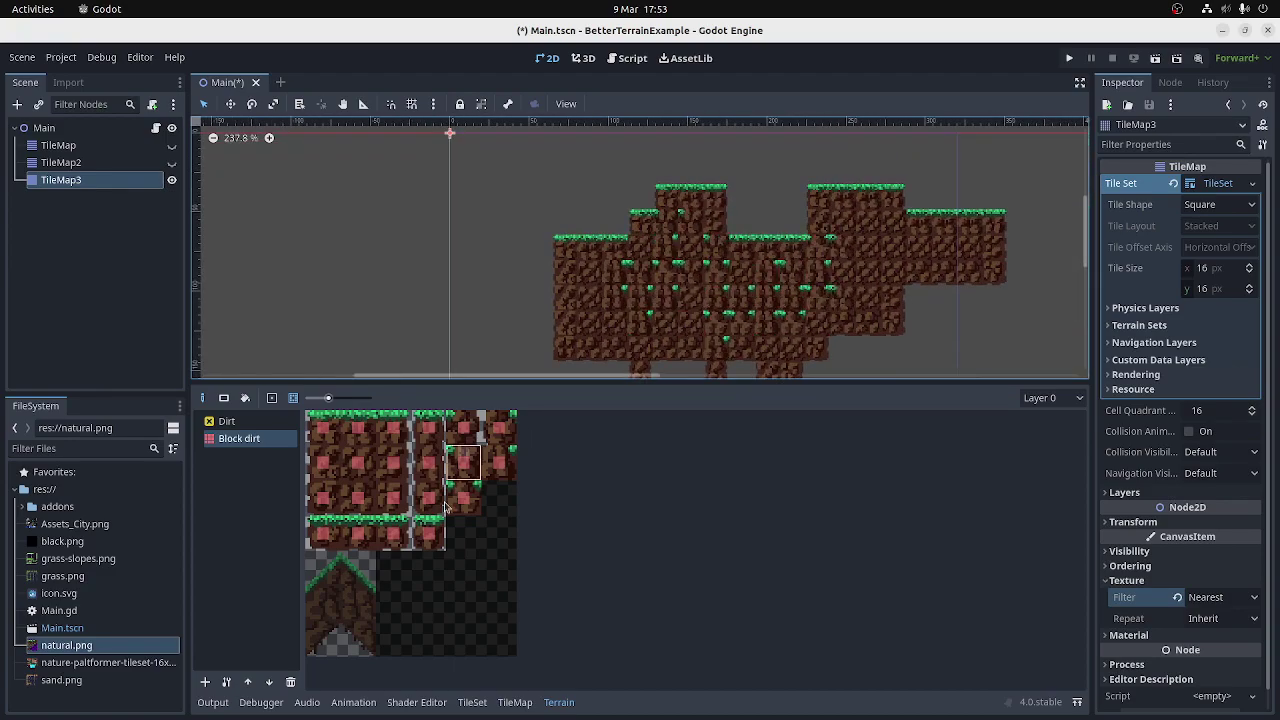
{"action": "left_click", "coordinate": [224, 421]}
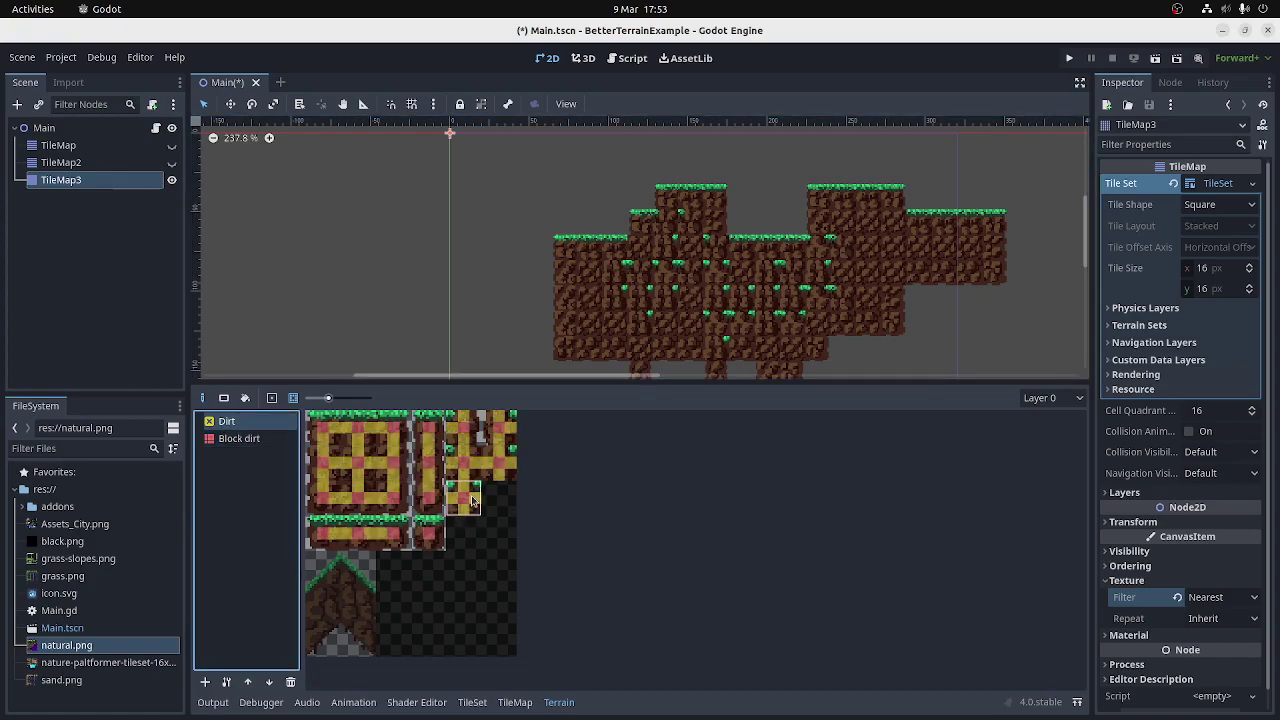
{"action": "left_click", "coordinate": [472, 500]}
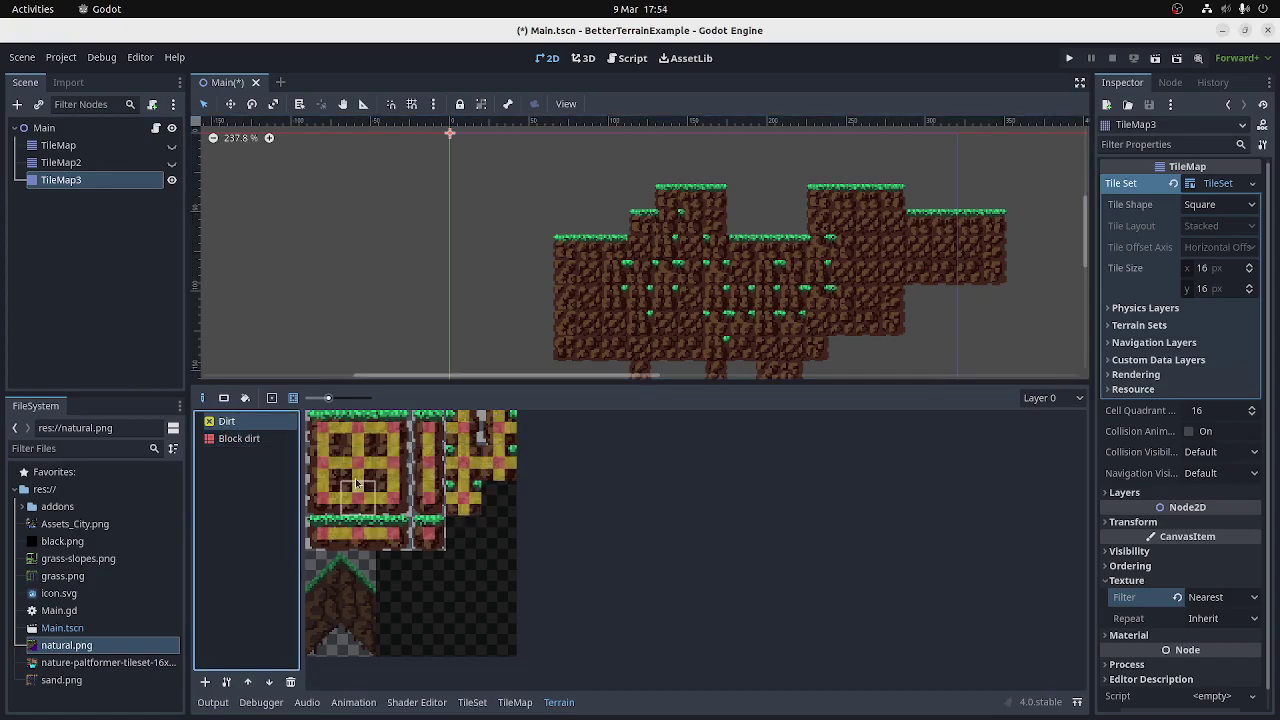
Place a grass tile and a dirt tile to the left of the level
{"action": "left_click", "coordinate": [515, 702]}
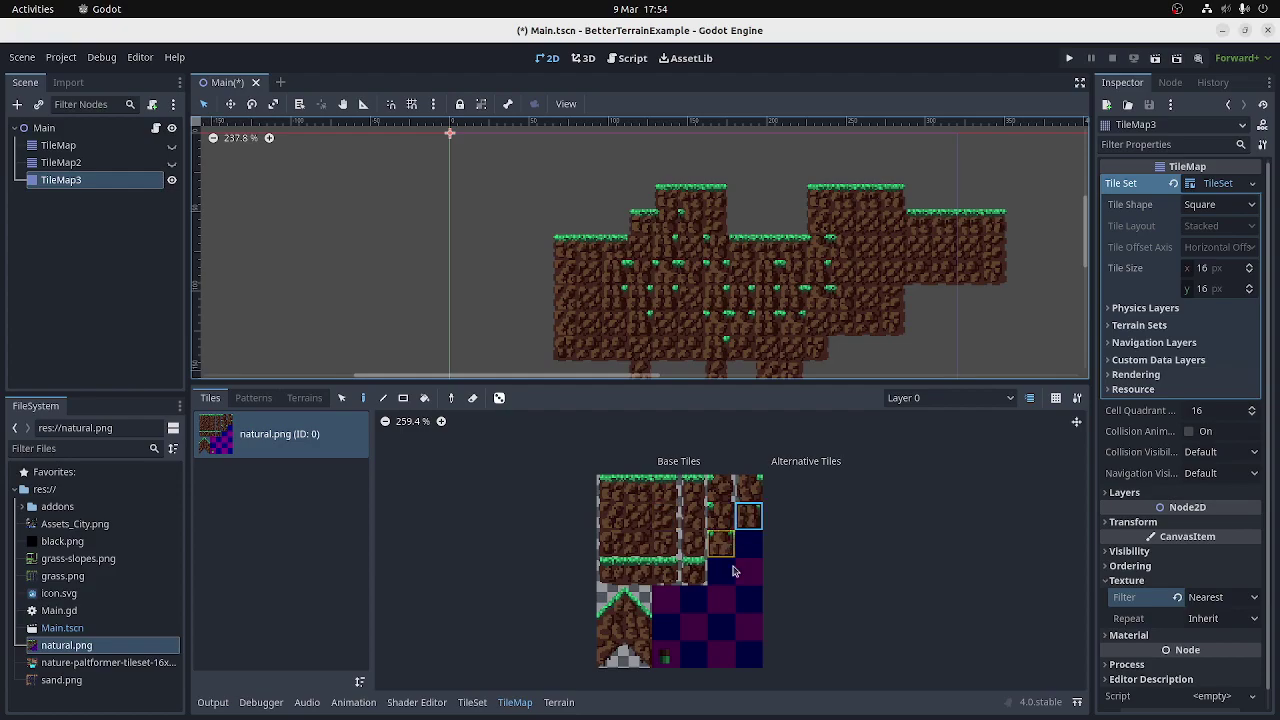
{"action": "left_click", "coordinate": [720, 543]}
{"action": "left_click", "coordinate": [487, 246]}
{"action": "left_click", "coordinate": [637, 516]}
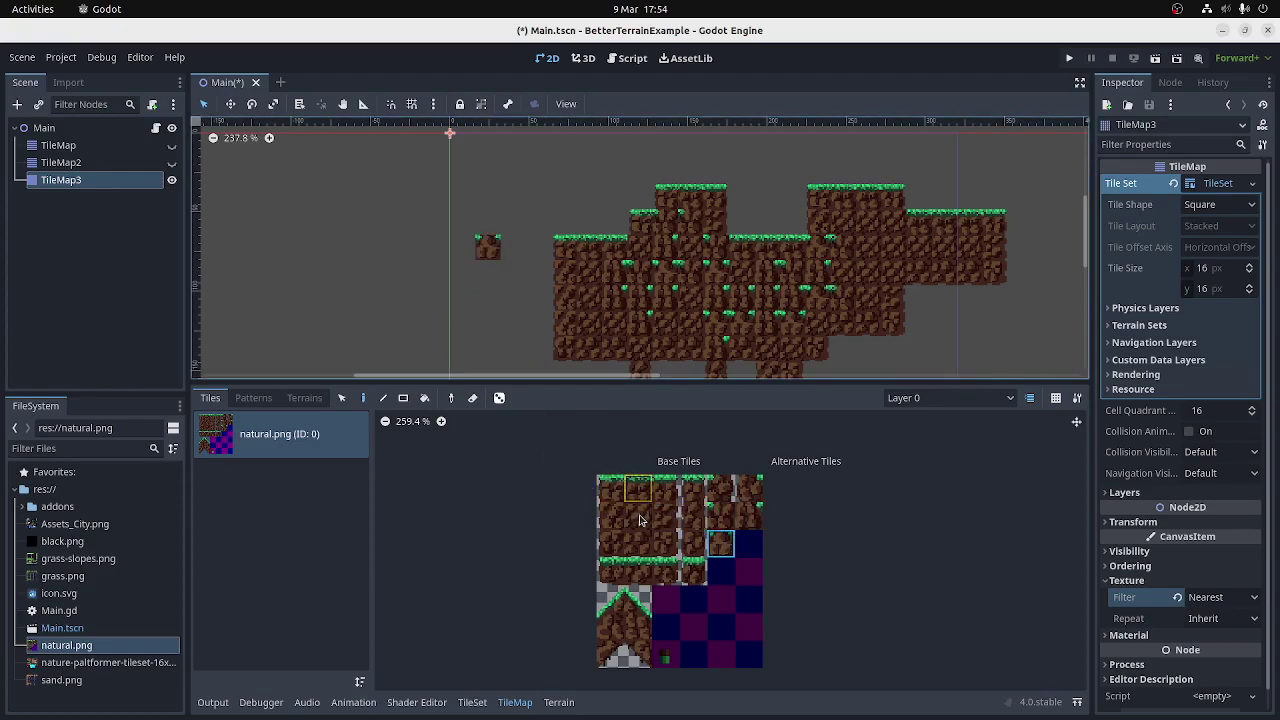
{"action": "left_click", "coordinate": [432, 249]}
Build a 3x3 block of plain dirt tiles
{"action": "scroll", "coordinate": [432, 240], "scroll_direction": "up", "scroll_amount": 5}
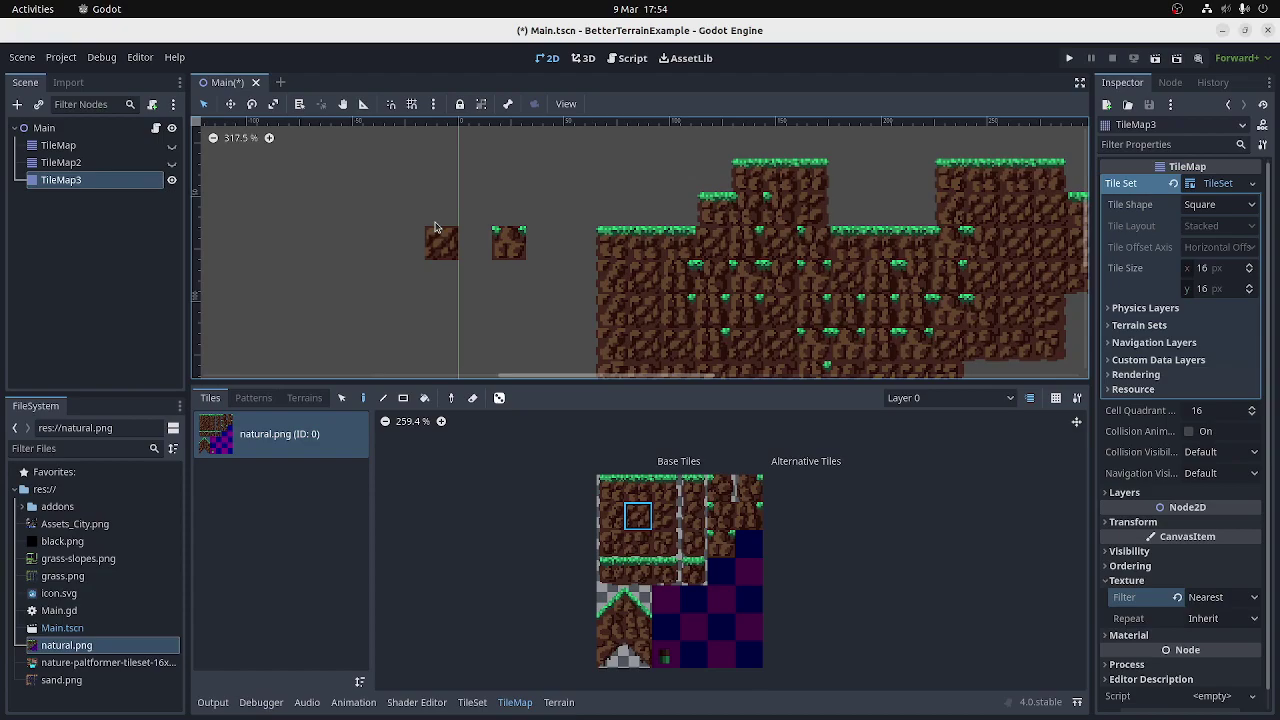
{"action": "scroll", "coordinate": [437, 231], "scroll_direction": "up", "scroll_amount": 1}
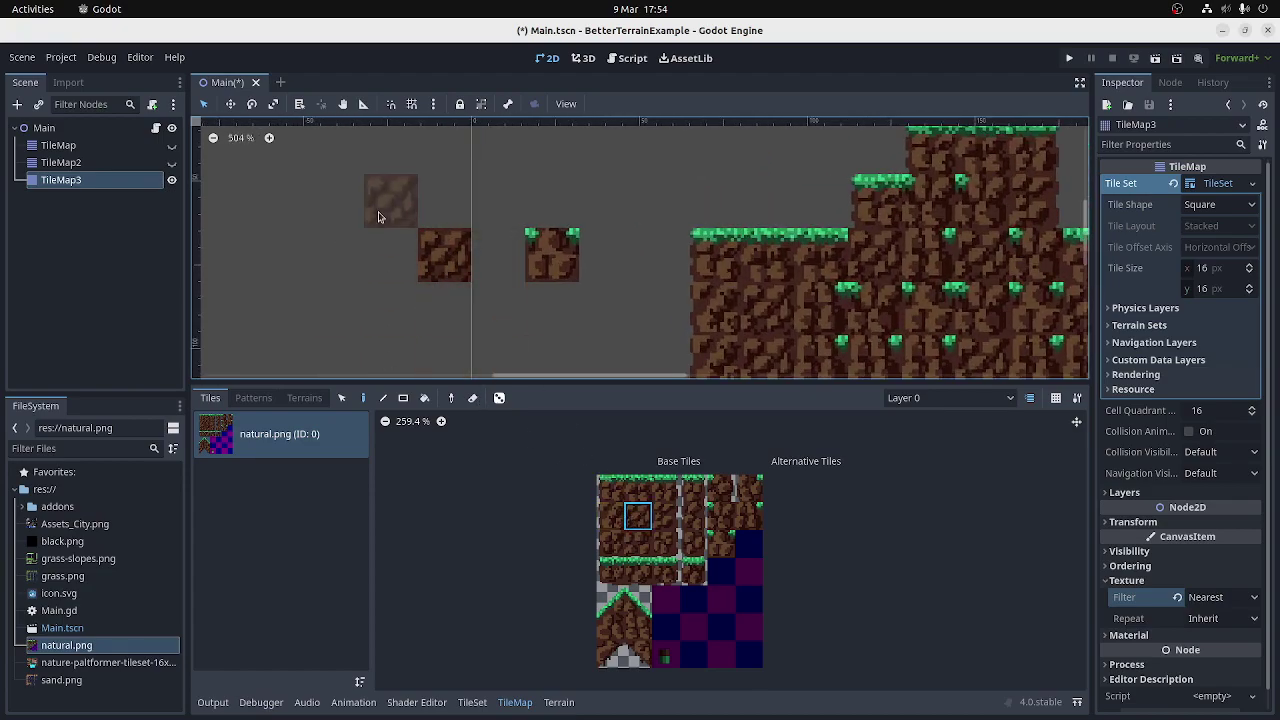
{"action": "left_click", "coordinate": [390, 213]}
{"action": "left_click", "coordinate": [462, 205]}
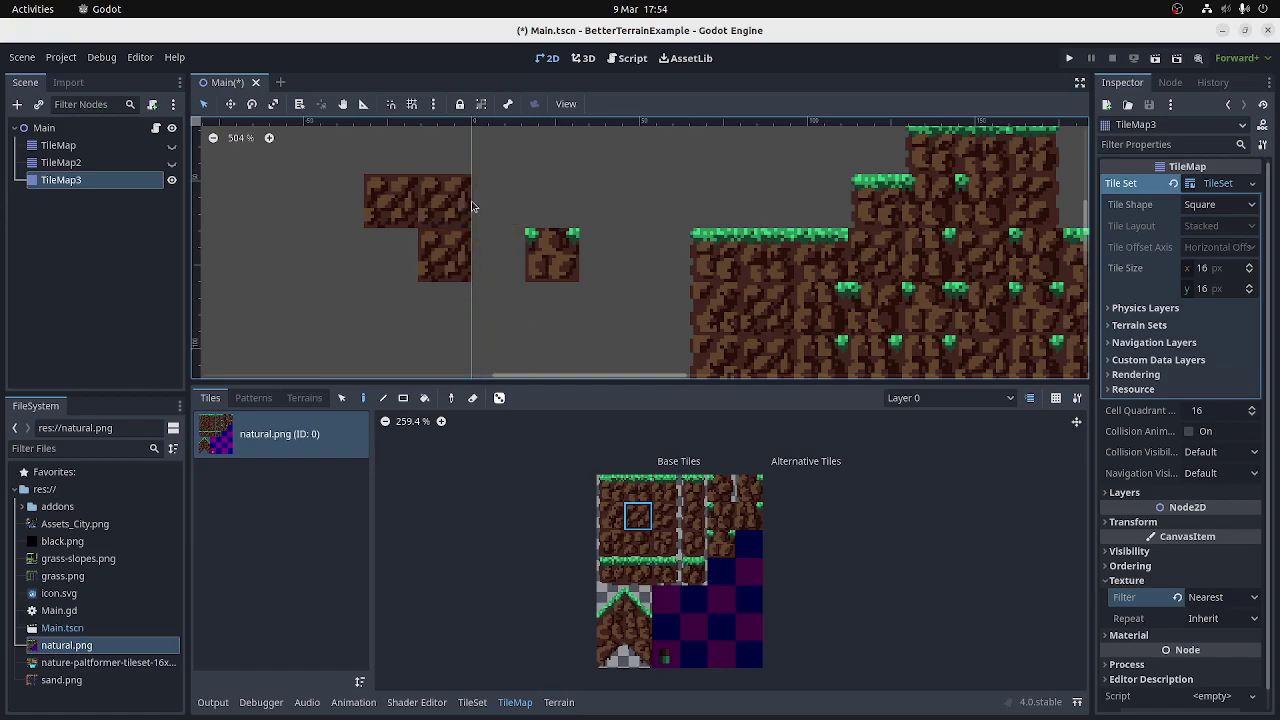
{"action": "left_click", "coordinate": [486, 206]}
{"action": "mouse_move", "coordinate": [493, 256]}
{"action": "left_mouse_down"}
{"action": "mouse_move", "coordinate": [490, 299]}
{"action": "mouse_move", "coordinate": [425, 318]}
{"action": "mouse_move", "coordinate": [391, 258]}
{"action": "left_mouse_up"}
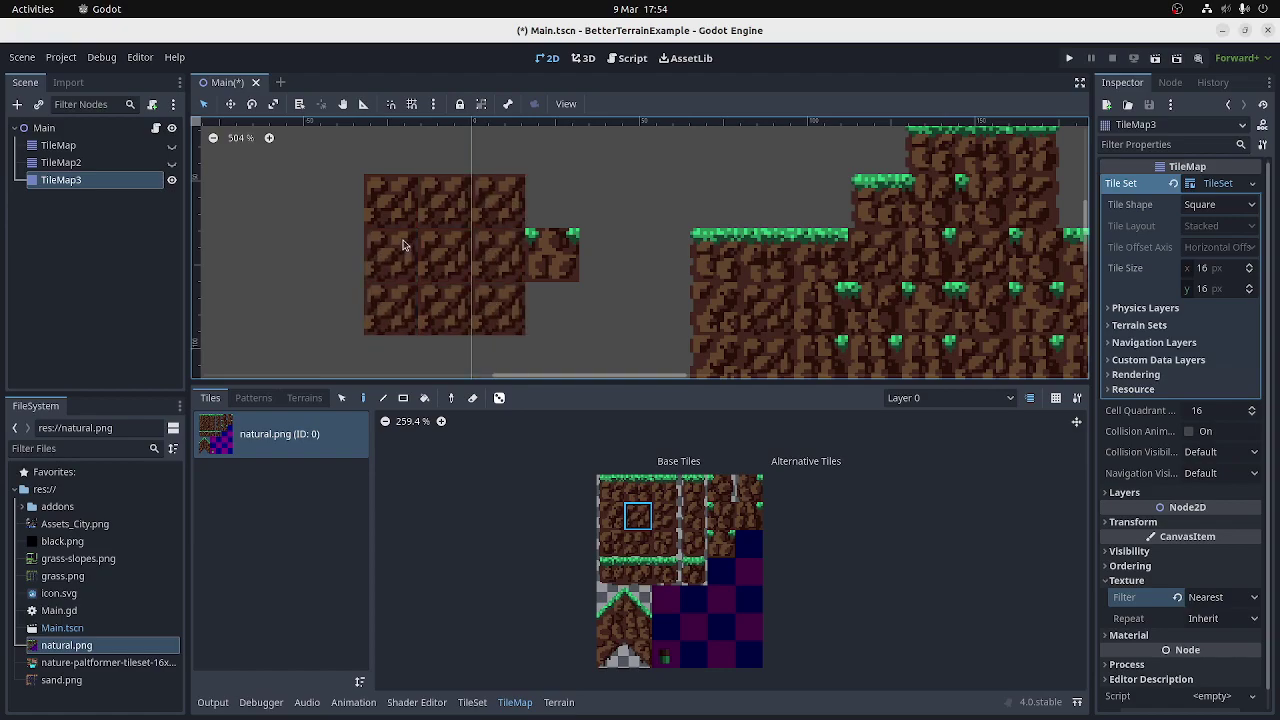
Erase the old small grass platform and place a grass-edged dirt tile there
{"action": "left_click", "coordinate": [720, 543]}
{"action": "mouse_move", "coordinate": [700, 250]}
{"action": "right_mouse_down"}
{"action": "mouse_move", "coordinate": [785, 300]}
{"action": "mouse_move", "coordinate": [726, 371]}
{"action": "right_mouse_up"}
{"action": "right_click", "coordinate": [822, 254]}
{"action": "left_click", "coordinate": [660, 255]}
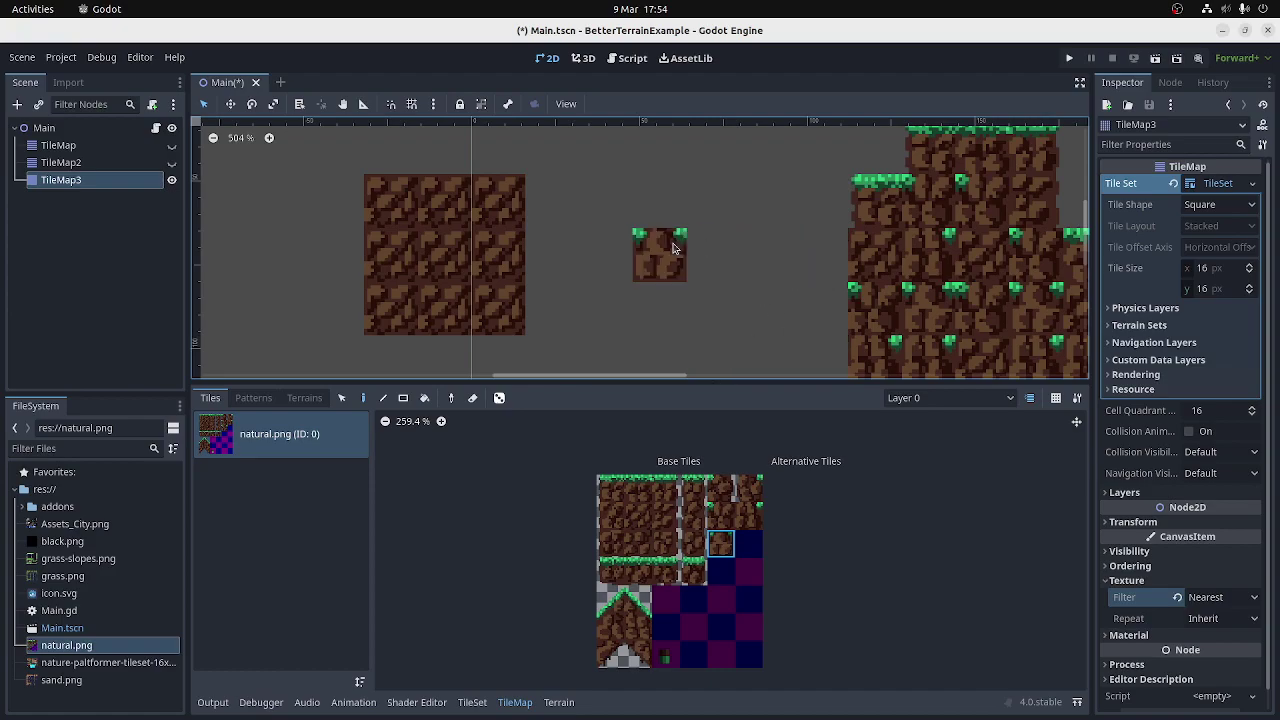
Add grass tiles on both sides and dirt below and above the centre, forming a cross
{"action": "left_click", "coordinate": [637, 516]}
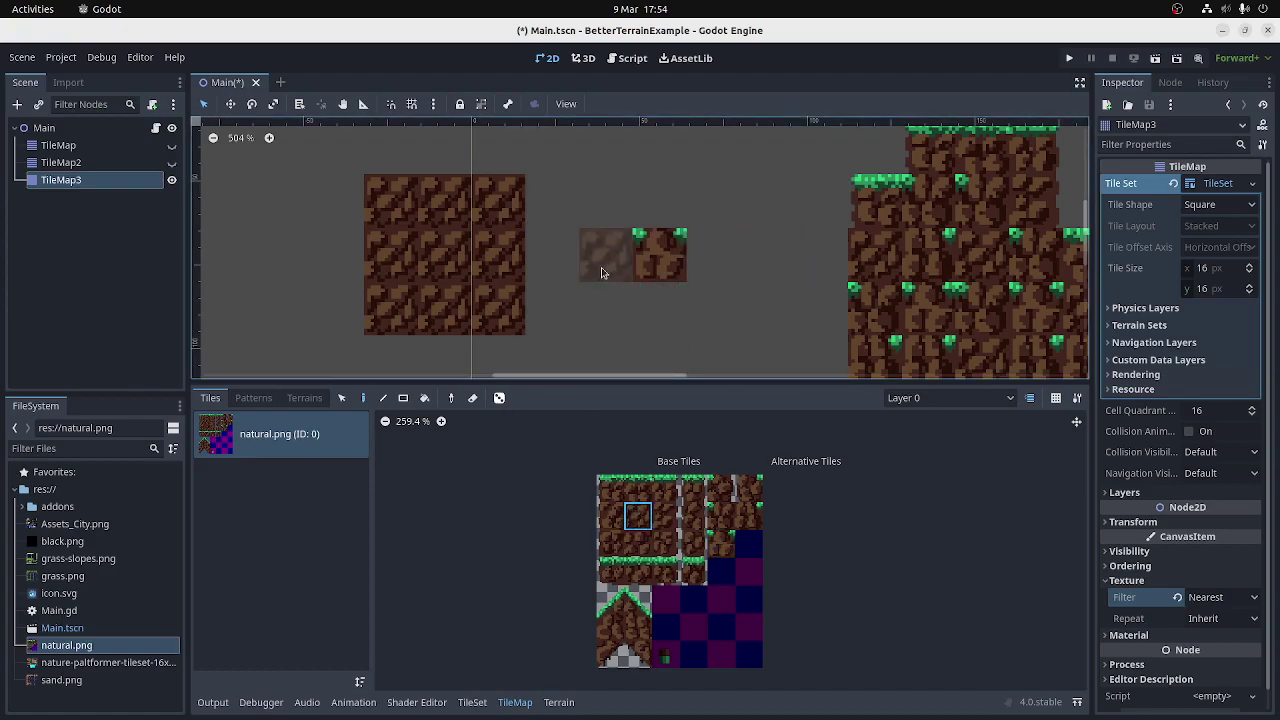
{"action": "left_click", "coordinate": [637, 488]}
{"action": "left_click", "coordinate": [618, 254]}
{"action": "left_click", "coordinate": [708, 252]}
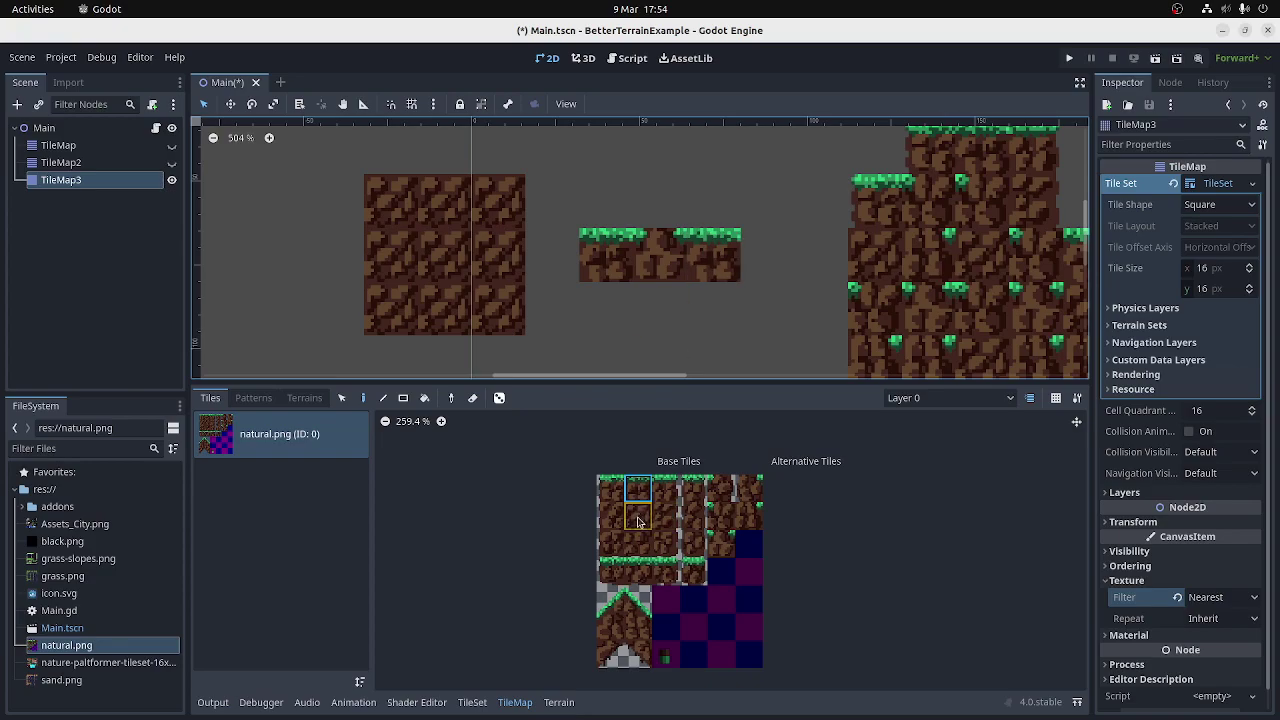
{"action": "left_click", "coordinate": [637, 516]}
{"action": "left_click", "coordinate": [660, 308]}
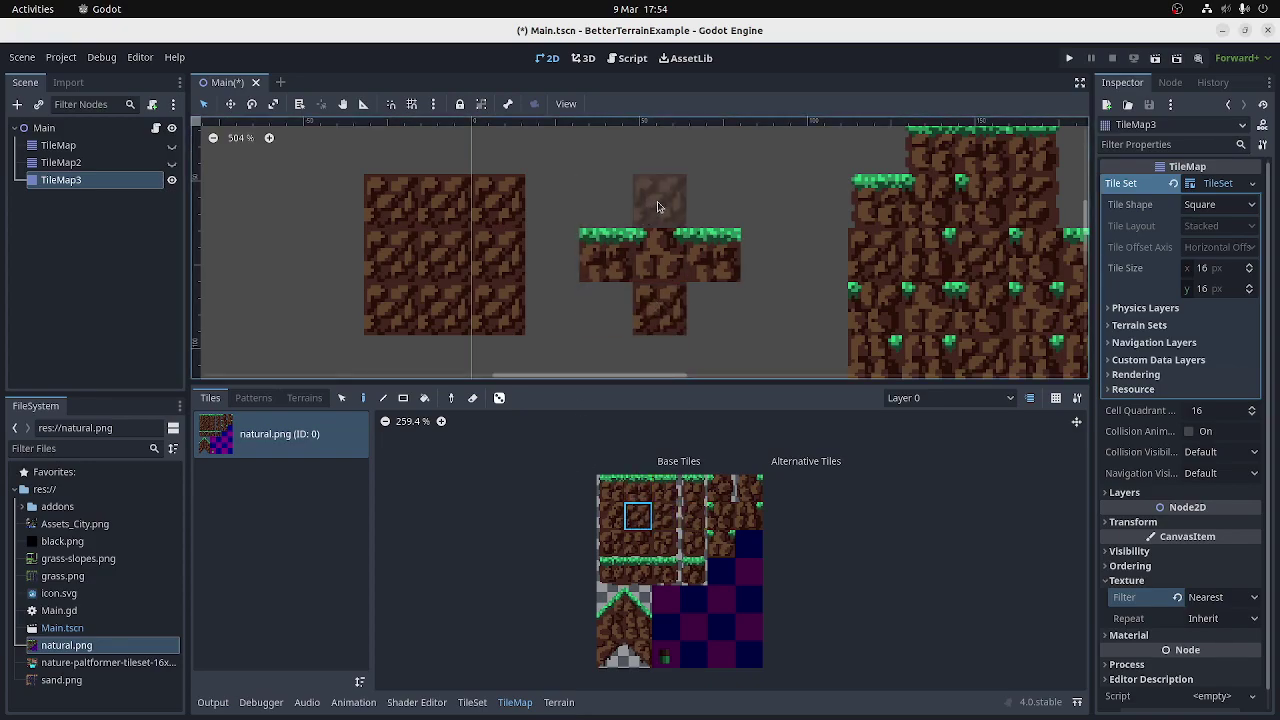
{"action": "left_click", "coordinate": [694, 515]}
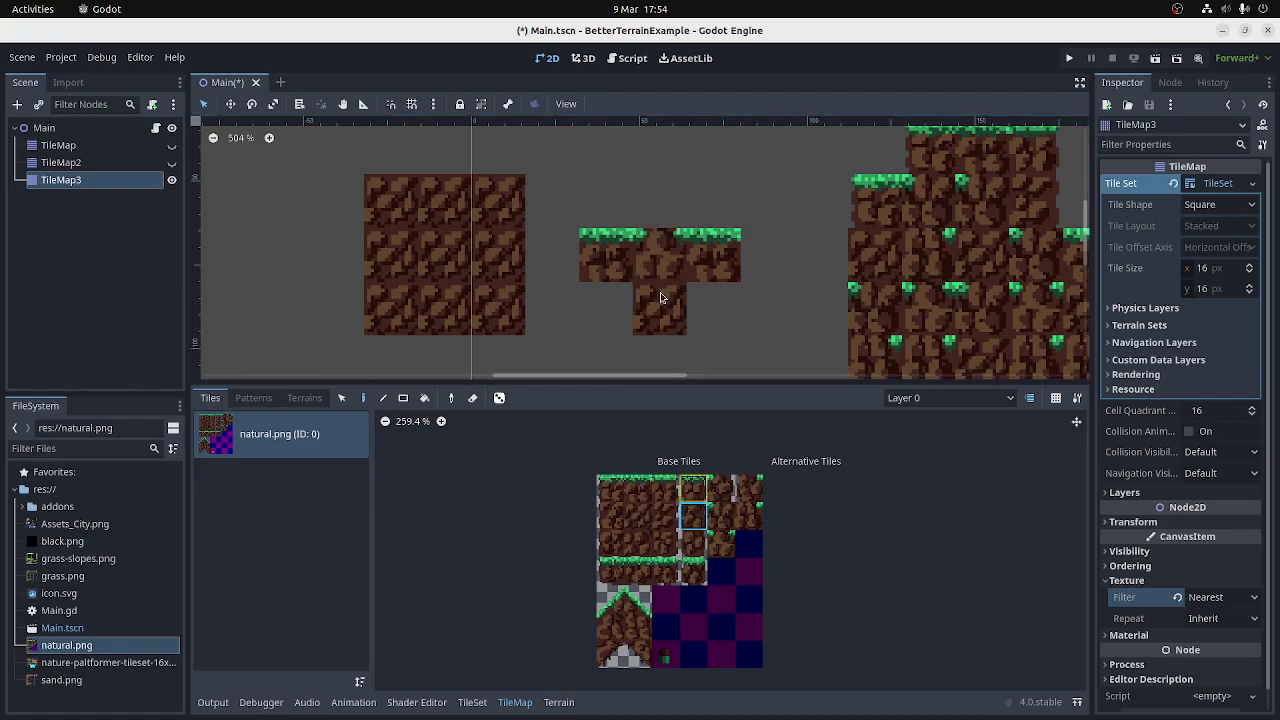
{"action": "left_click", "coordinate": [659, 200]}
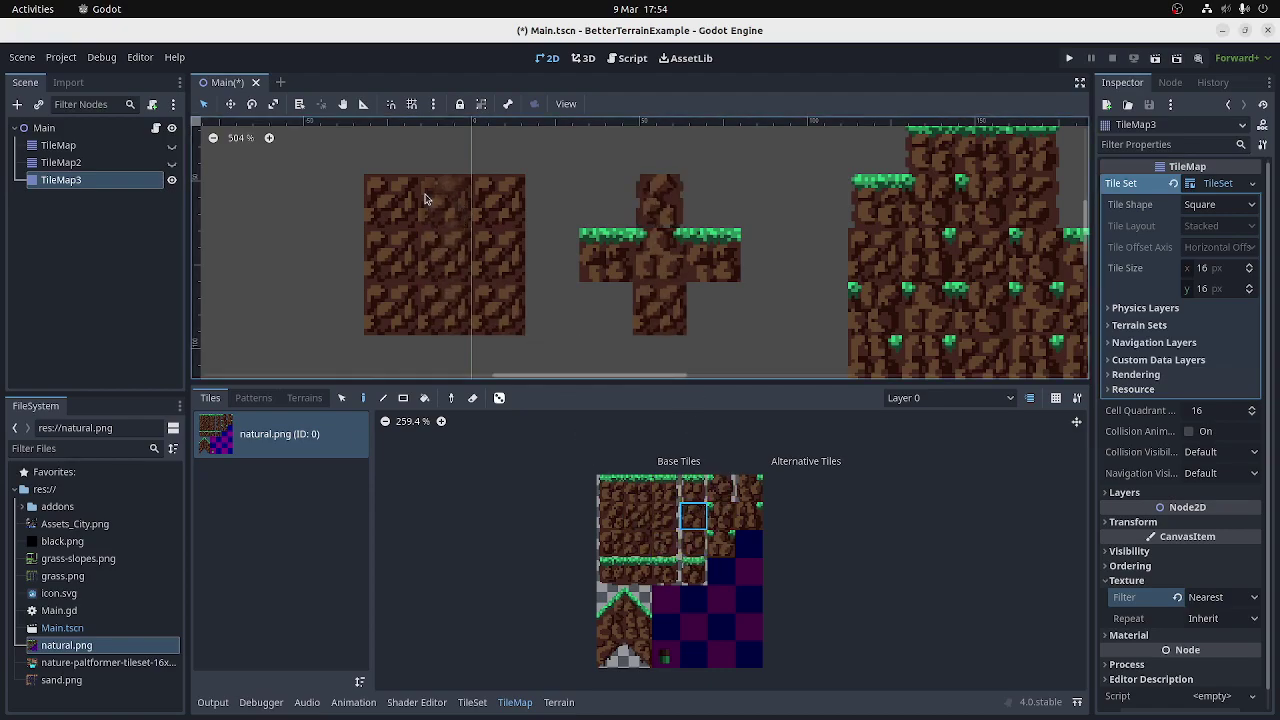
Erase the dirt block's bottom corner tiles, leaving a hanging stub
{"action": "right_click", "coordinate": [393, 313]}
{"action": "right_click", "coordinate": [506, 309]}
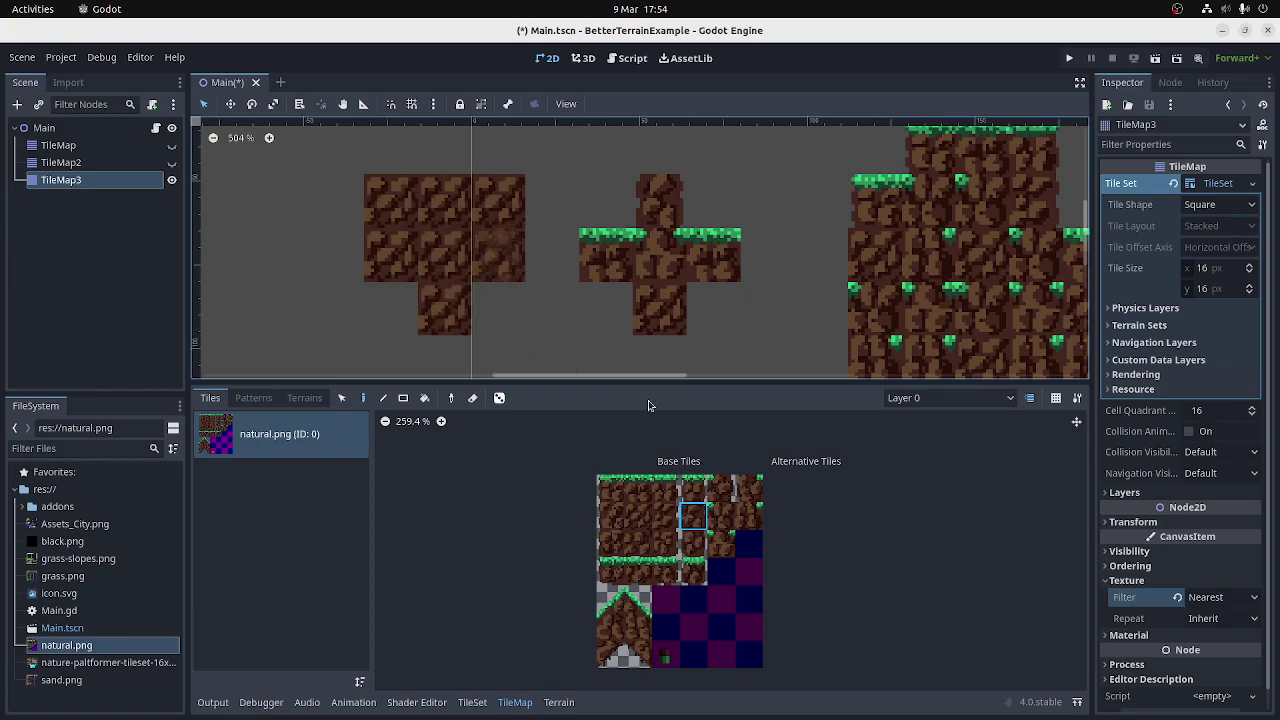
{"action": "left_click", "coordinate": [638, 515]}
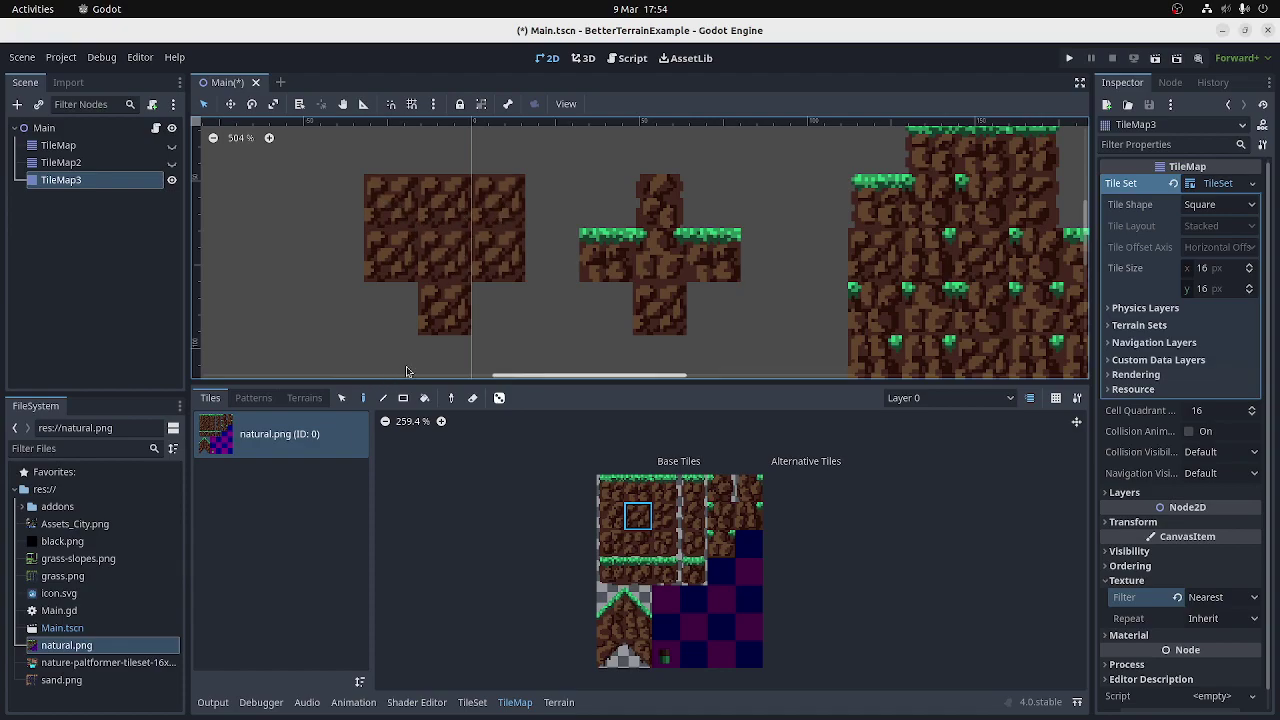
Mark the top-right atlas tile with Dirt connection bits in the Terrain panel
{"action": "left_click", "coordinate": [558, 702]}
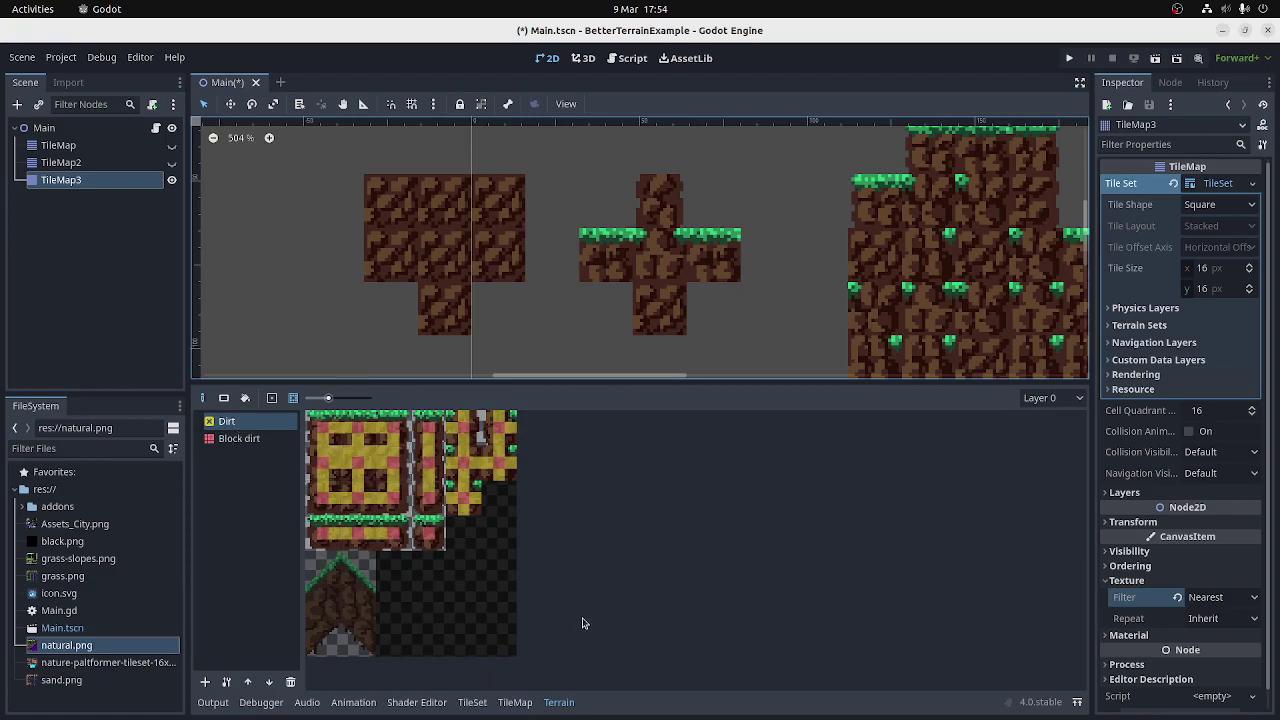
{"action": "left_click", "coordinate": [484, 437]}
{"action": "scroll", "coordinate": [614, 298], "scroll_direction": "down", "scroll_amount": 8}
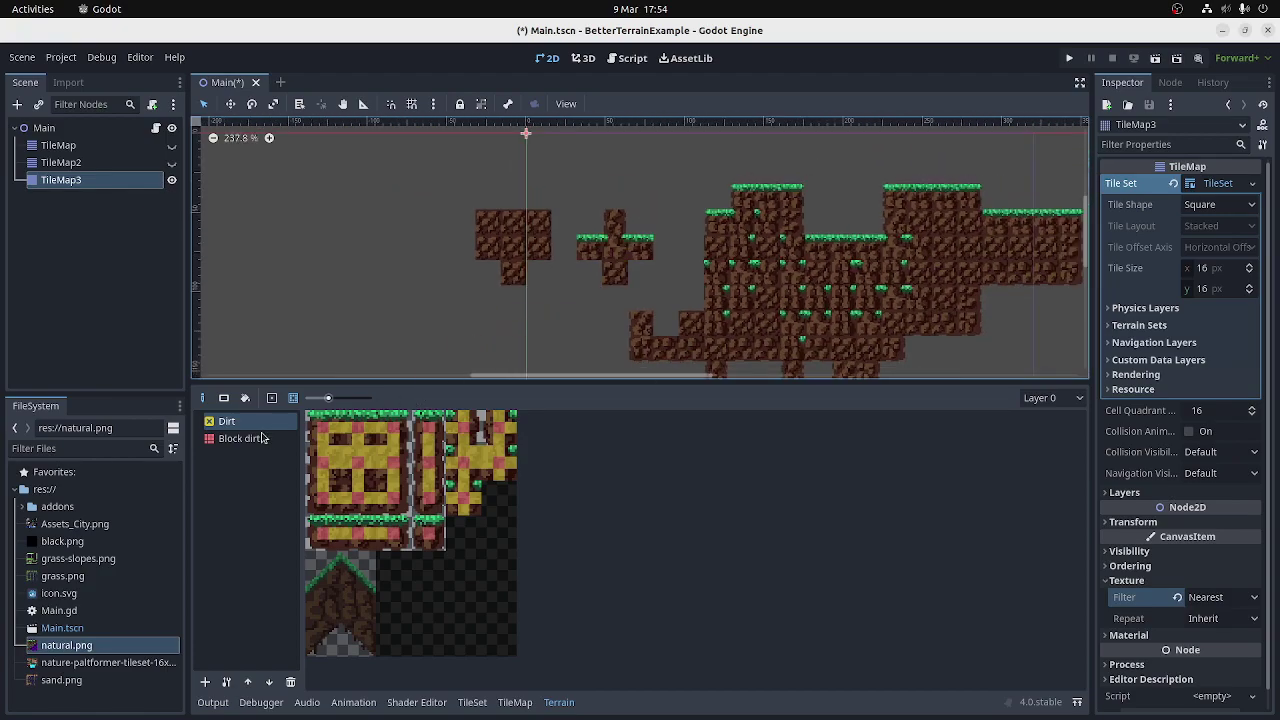
Paint Block dirt across the level and down a column of tiles
{"action": "left_click", "coordinate": [239, 438]}
{"action": "mouse_move", "coordinate": [785, 270]}
{"action": "left_mouse_down"}
{"action": "mouse_move", "coordinate": [744, 267]}
{"action": "mouse_move", "coordinate": [765, 227]}
{"action": "mouse_move", "coordinate": [745, 337]}
{"action": "mouse_move", "coordinate": [800, 291]}
{"action": "mouse_move", "coordinate": [810, 331]}
{"action": "mouse_move", "coordinate": [732, 321]}
{"action": "mouse_move", "coordinate": [689, 352]}
{"action": "mouse_move", "coordinate": [651, 338]}
{"action": "mouse_move", "coordinate": [670, 349]}
{"action": "mouse_move", "coordinate": [790, 324]}
{"action": "mouse_move", "coordinate": [943, 270]}
{"action": "mouse_move", "coordinate": [943, 322]}
{"action": "mouse_move", "coordinate": [961, 263]}
{"action": "mouse_move", "coordinate": [1015, 244]}
{"action": "left_mouse_up"}
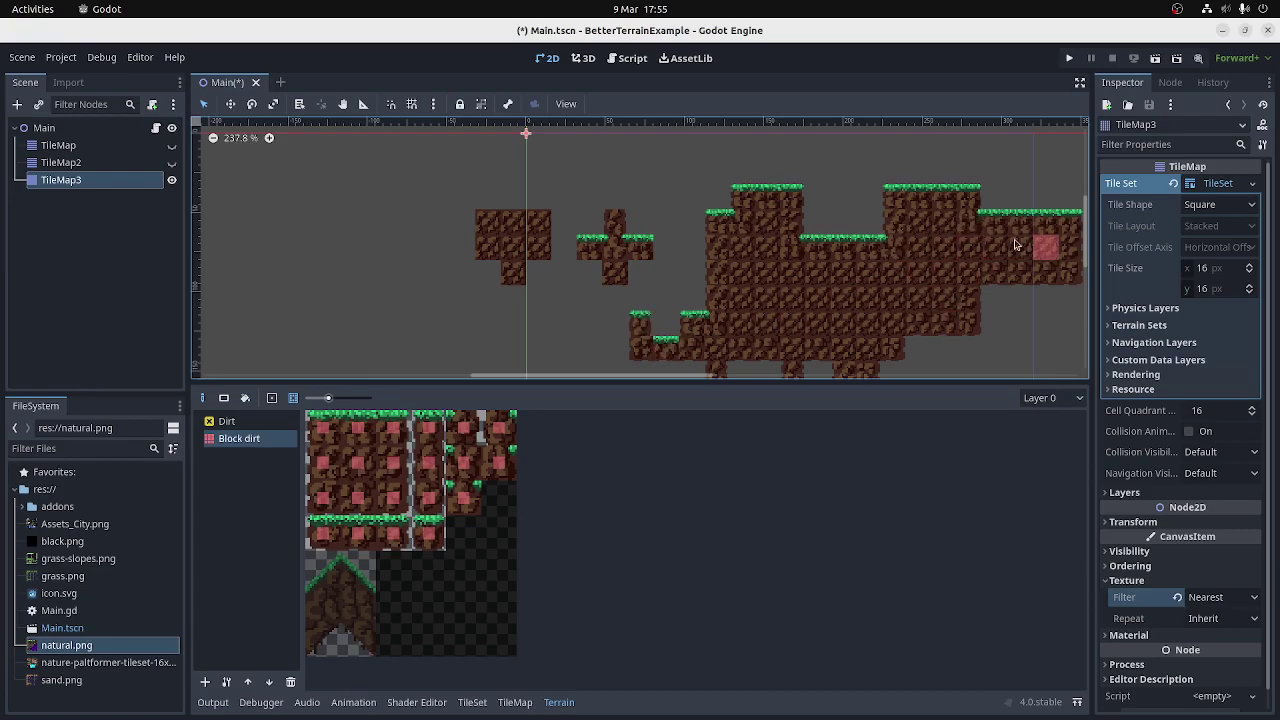
{"action": "scroll", "coordinate": [808, 279], "scroll_direction": "down", "scroll_amount": 3}
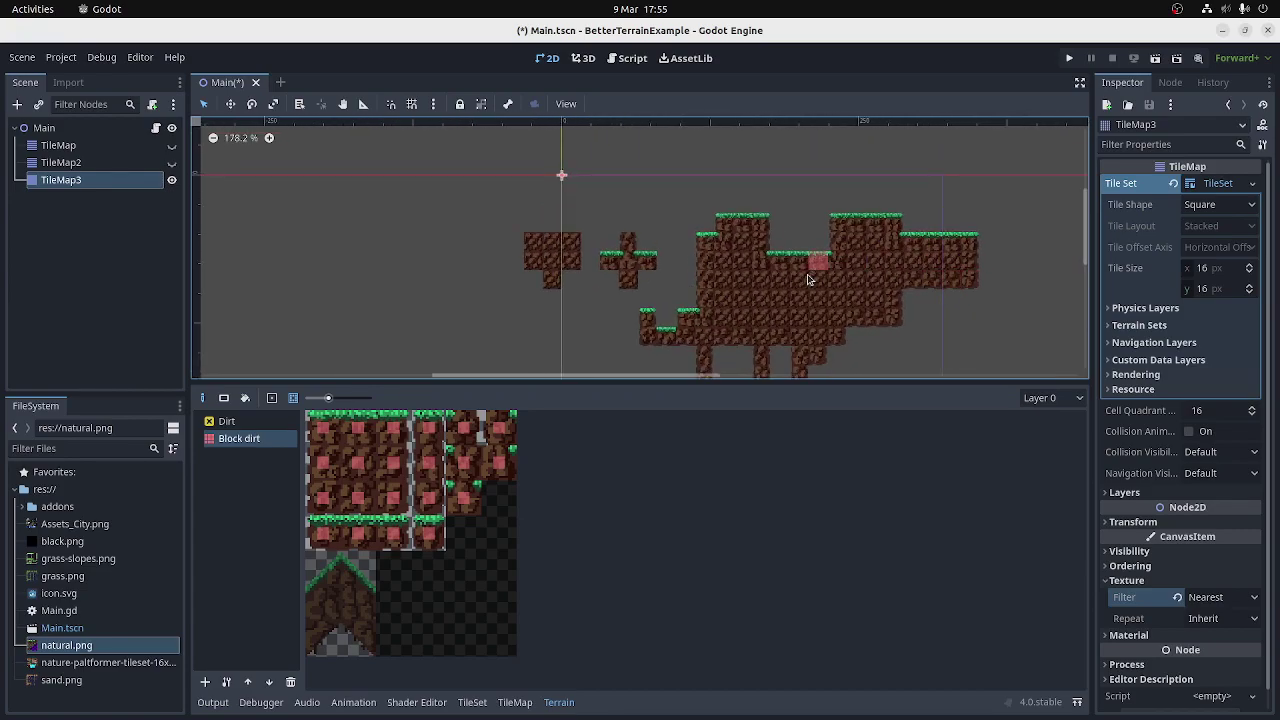
{"action": "scroll", "coordinate": [808, 279], "scroll_direction": "down", "scroll_amount": 3}
{"action": "mouse_move", "coordinate": [915, 282]}
{"action": "left_mouse_down"}
{"action": "mouse_move", "coordinate": [915, 336]}
{"action": "mouse_move", "coordinate": [923, 318]}
{"action": "mouse_move", "coordinate": [975, 316]}
{"action": "mouse_move", "coordinate": [953, 314]}
{"action": "mouse_move", "coordinate": [958, 251]}
{"action": "mouse_move", "coordinate": [921, 204]}
{"action": "mouse_move", "coordinate": [907, 240]}
{"action": "mouse_move", "coordinate": [894, 214]}
{"action": "mouse_move", "coordinate": [854, 215]}
{"action": "mouse_move", "coordinate": [855, 244]}
{"action": "mouse_move", "coordinate": [845, 219]}
{"action": "mouse_move", "coordinate": [859, 273]}
{"action": "mouse_move", "coordinate": [834, 205]}
{"action": "mouse_move", "coordinate": [723, 202]}
{"action": "mouse_move", "coordinate": [736, 211]}
{"action": "mouse_move", "coordinate": [738, 297]}
{"action": "mouse_move", "coordinate": [769, 279]}
{"action": "mouse_move", "coordinate": [795, 333]}
{"action": "mouse_move", "coordinate": [708, 295]}
{"action": "mouse_move", "coordinate": [680, 253]}
{"action": "mouse_move", "coordinate": [698, 255]}
{"action": "mouse_move", "coordinate": [645, 243]}
{"action": "mouse_move", "coordinate": [650, 182]}
{"action": "mouse_move", "coordinate": [577, 187]}
{"action": "mouse_move", "coordinate": [606, 172]}
{"action": "mouse_move", "coordinate": [612, 149]}
{"action": "mouse_move", "coordinate": [668, 150]}
{"action": "left_mouse_up"}
Paint more Block dirt into a remaining gap, then select the Dirt terrain
{"action": "scroll", "coordinate": [845, 221], "scroll_direction": "up", "scroll_amount": 4}
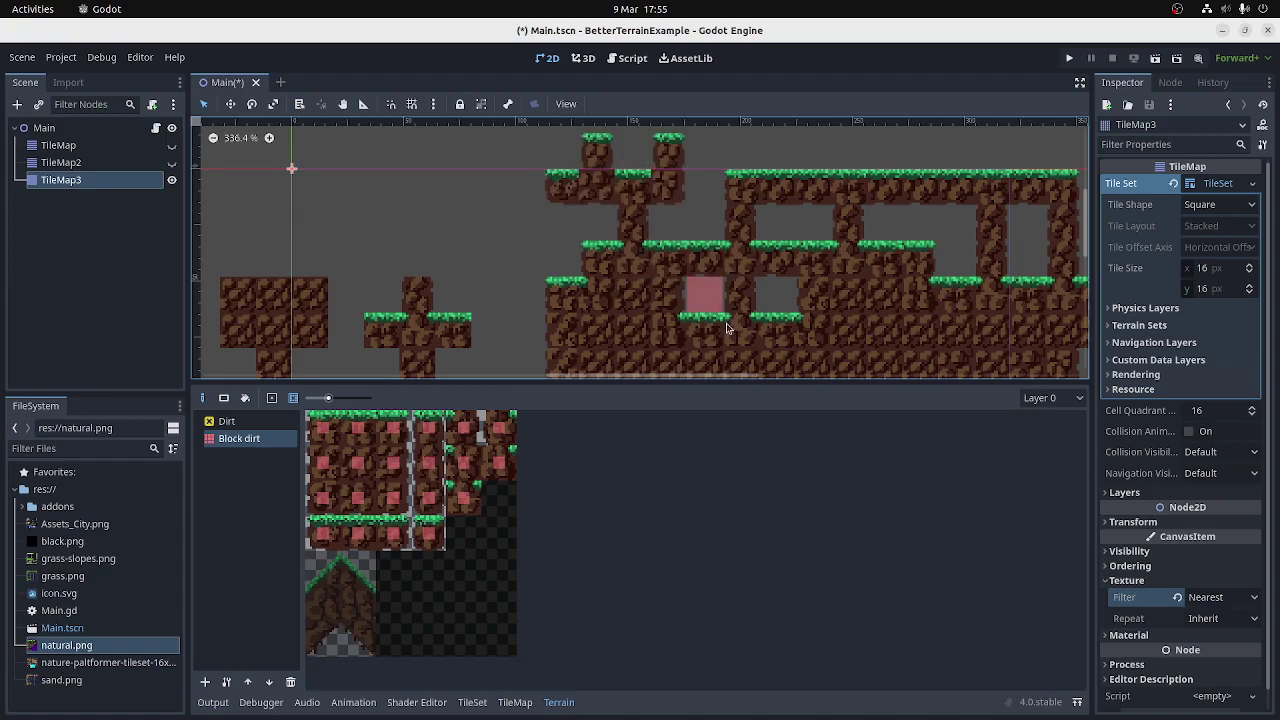
{"action": "scroll", "coordinate": [590, 191], "scroll_direction": "up", "scroll_amount": 2}
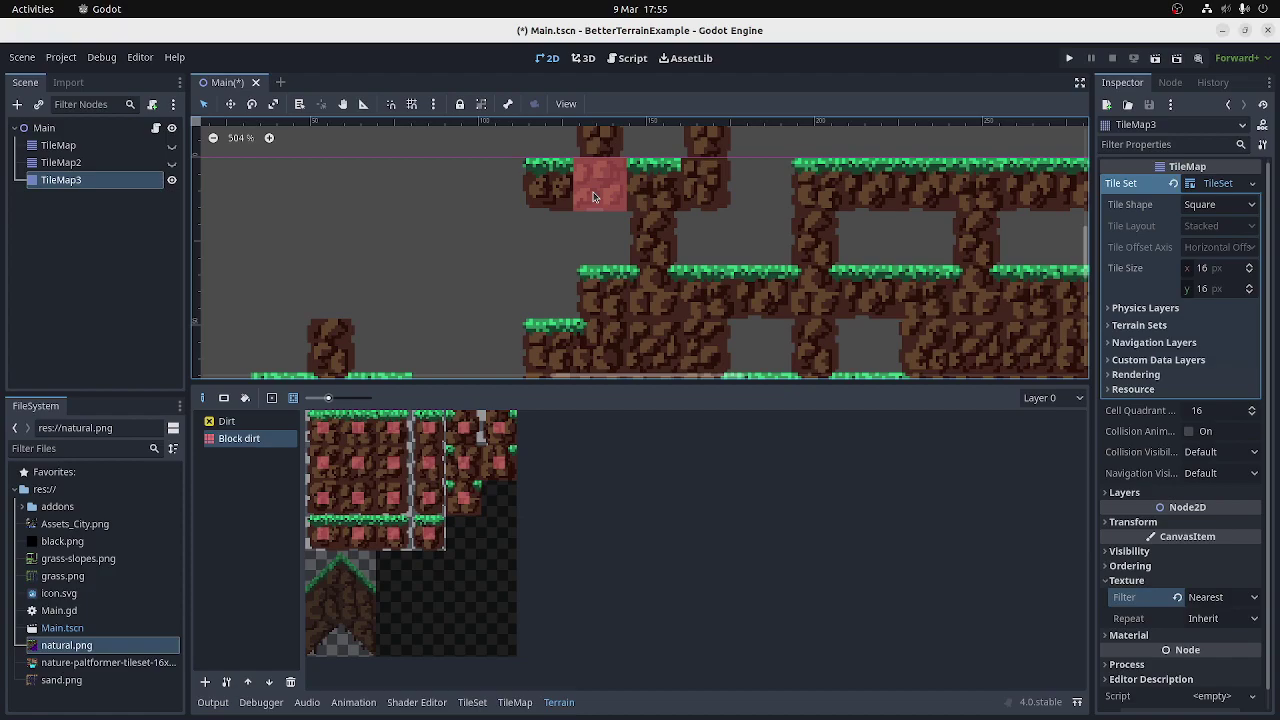
{"action": "scroll", "coordinate": [597, 194], "scroll_direction": "down", "scroll_amount": 2}
{"action": "mouse_move", "coordinate": [597, 221]}
{"action": "left_mouse_down"}
{"action": "mouse_move", "coordinate": [610, 180]}
{"action": "mouse_move", "coordinate": [597, 221]}
{"action": "left_mouse_up"}
{"action": "scroll", "coordinate": [626, 200], "scroll_direction": "down", "scroll_amount": 5}
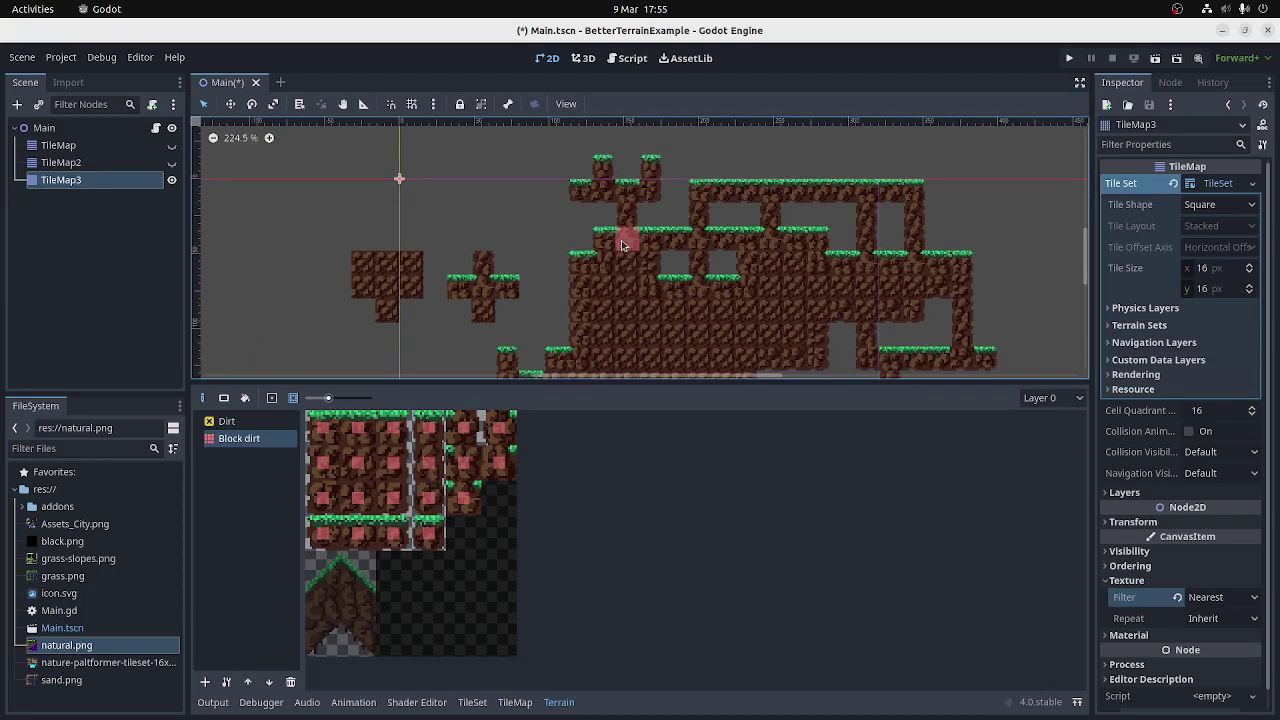
{"action": "scroll", "coordinate": [626, 313], "scroll_direction": "up", "scroll_amount": 4}
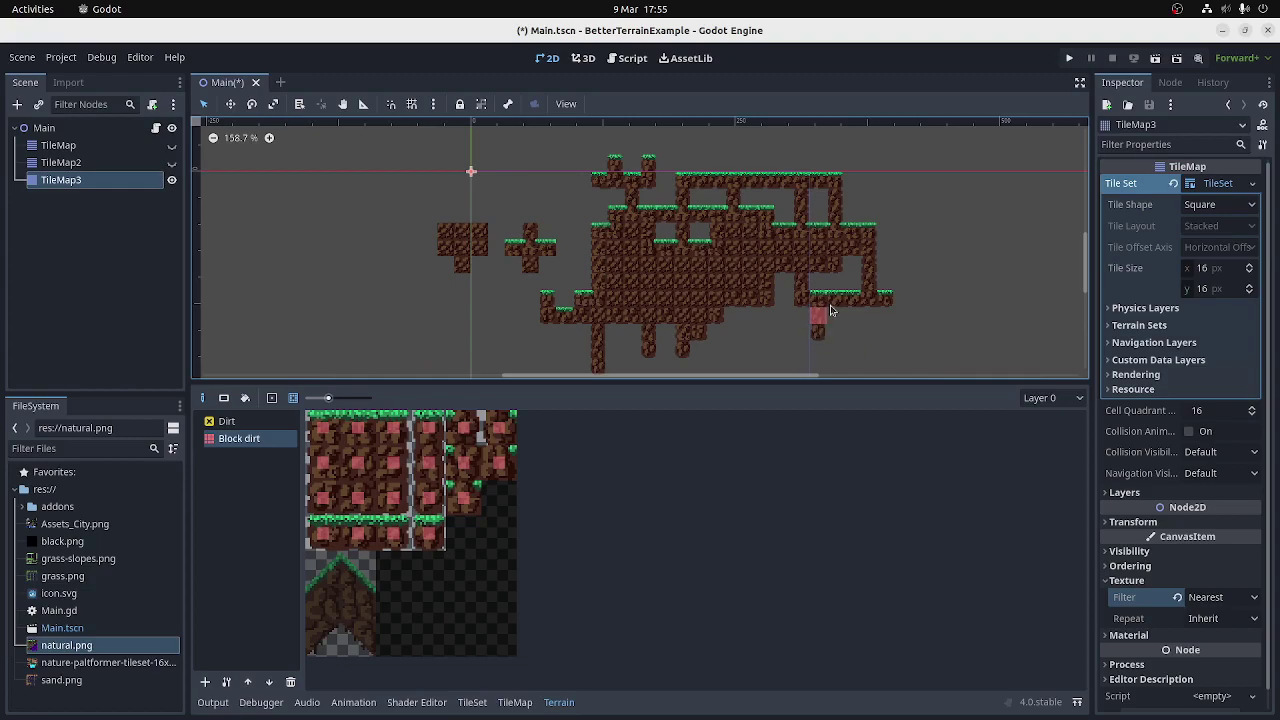
{"action": "scroll", "coordinate": [830, 310], "scroll_direction": "down", "scroll_amount": 1}
{"action": "scroll", "coordinate": [830, 296], "scroll_direction": "up", "scroll_amount": 5}
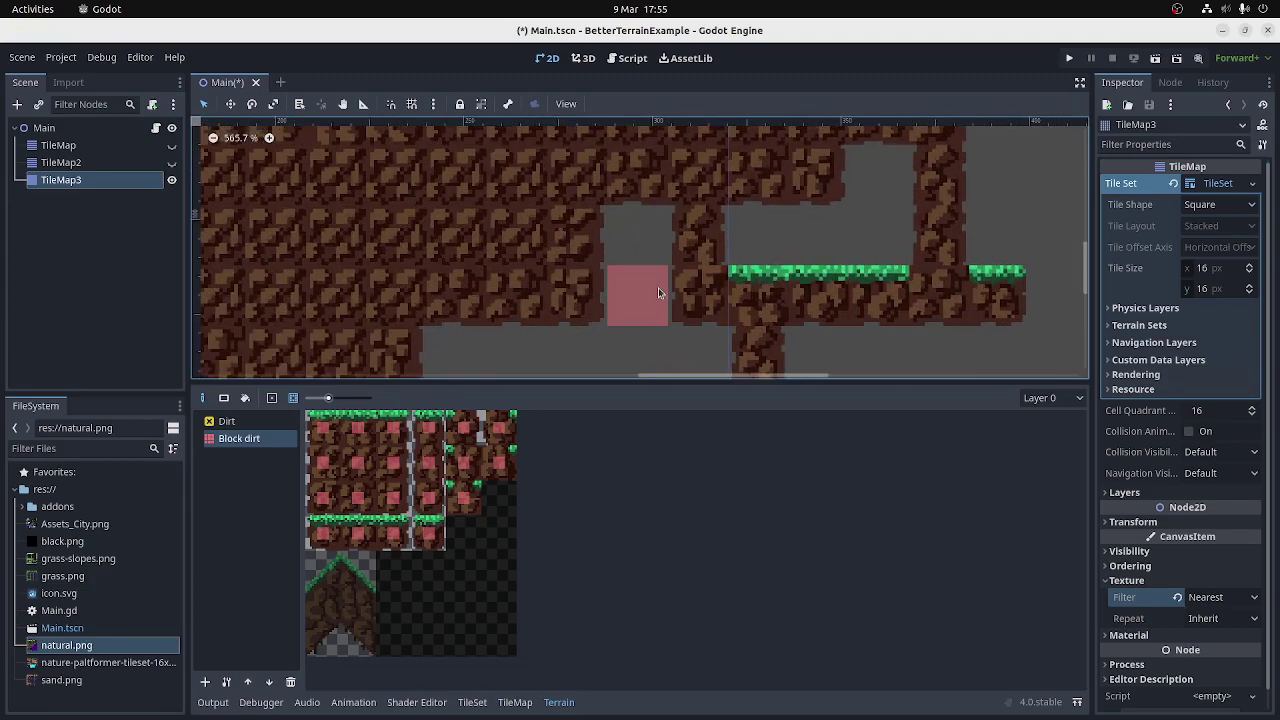
{"action": "scroll", "coordinate": [700, 338], "scroll_direction": "down", "scroll_amount": 2}
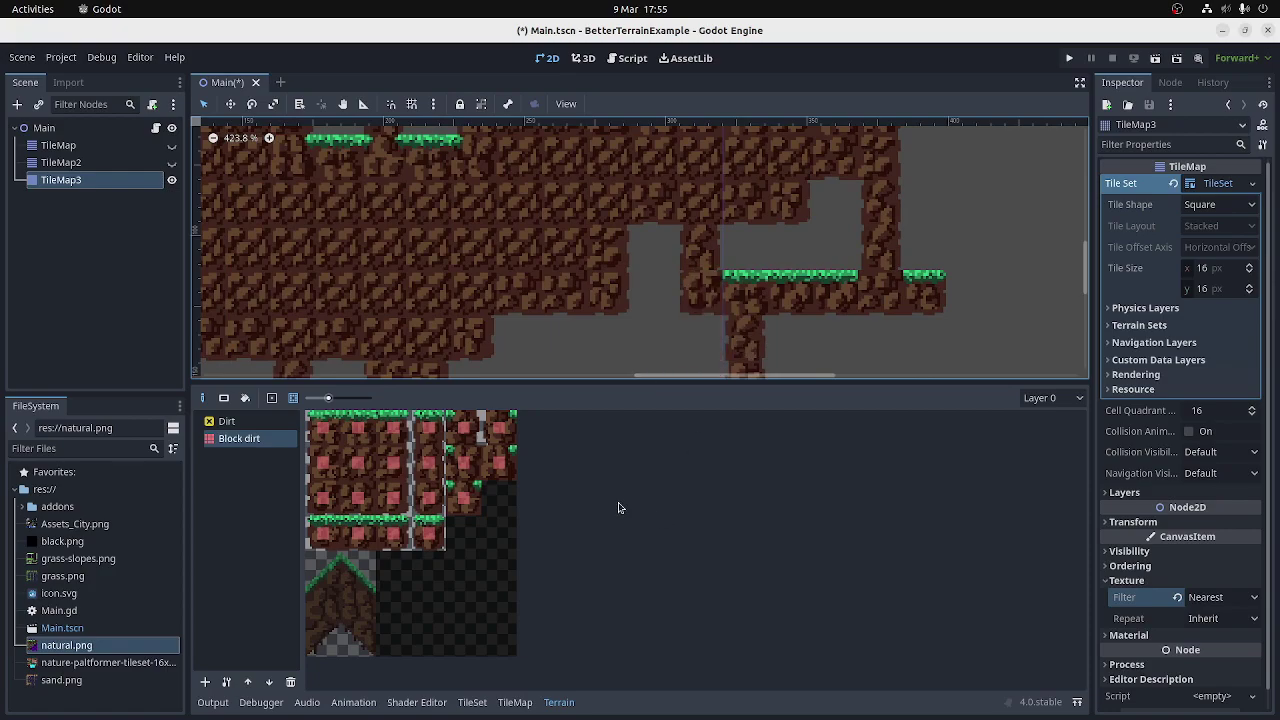
{"action": "left_click", "coordinate": [258, 421]}
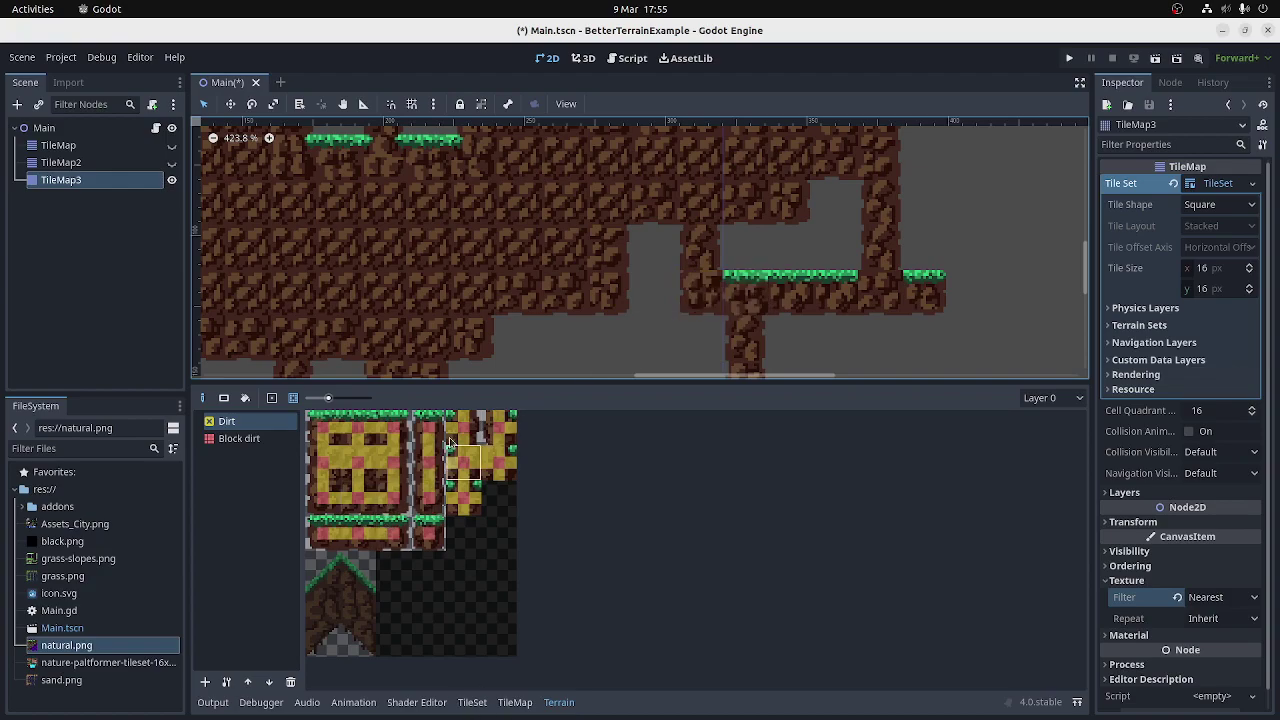
Create alternative tiles from natural.png atlas tiles (4,0), (4,1), (5,1) and (4,2)
{"action": "left_click", "coordinate": [484, 703]}
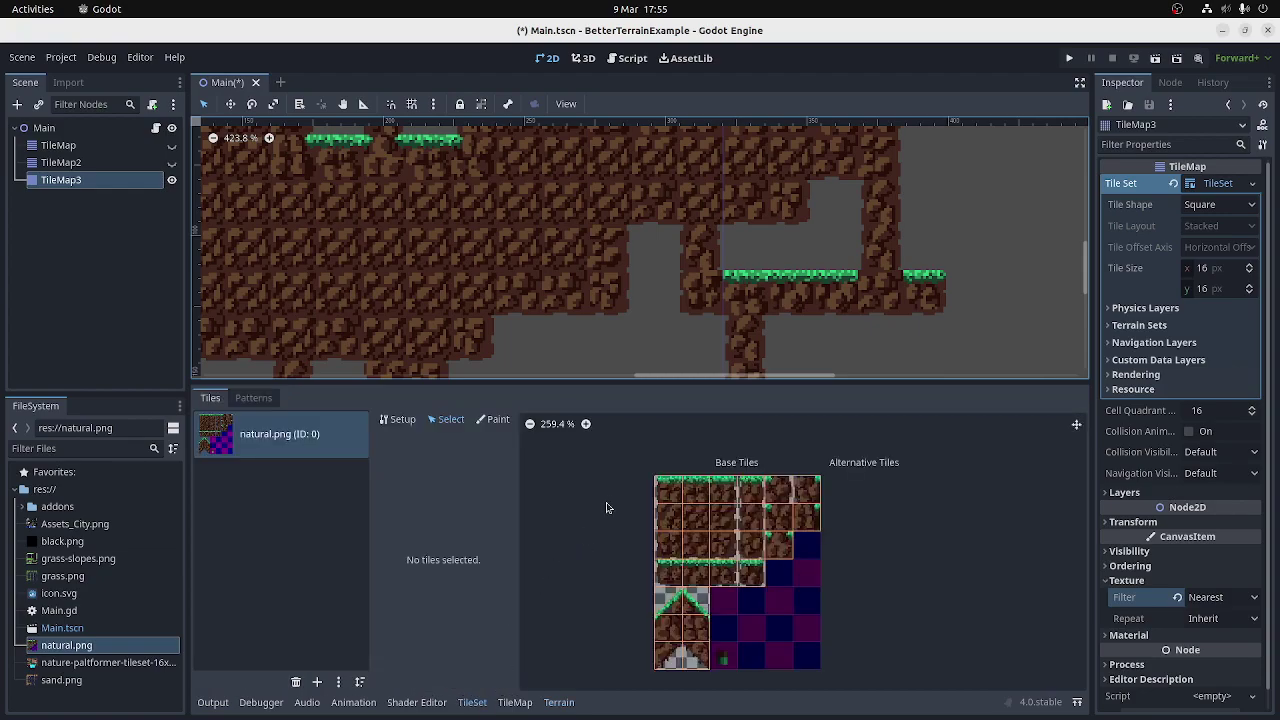
{"action": "right_click", "coordinate": [781, 491]}
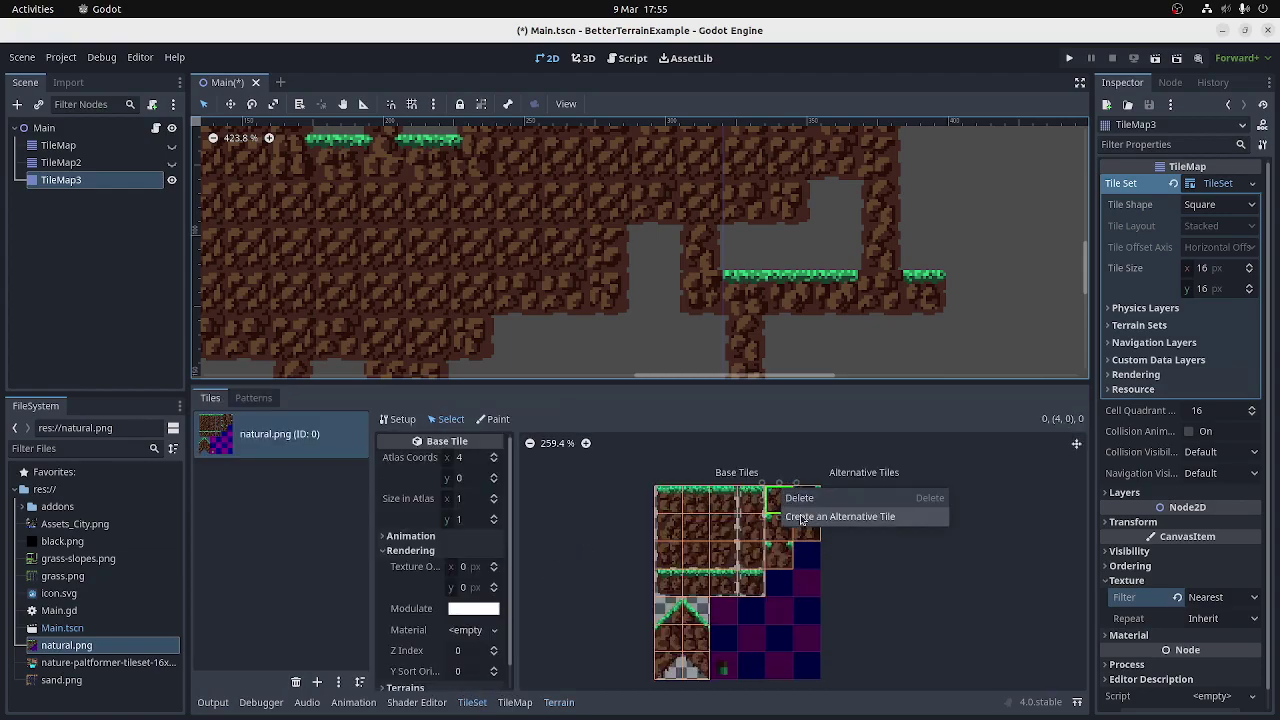
{"action": "left_click", "coordinate": [801, 517]}
{"action": "right_click", "coordinate": [806, 498]}
{"action": "left_click", "coordinate": [780, 528]}
{"action": "right_click", "coordinate": [779, 524]}
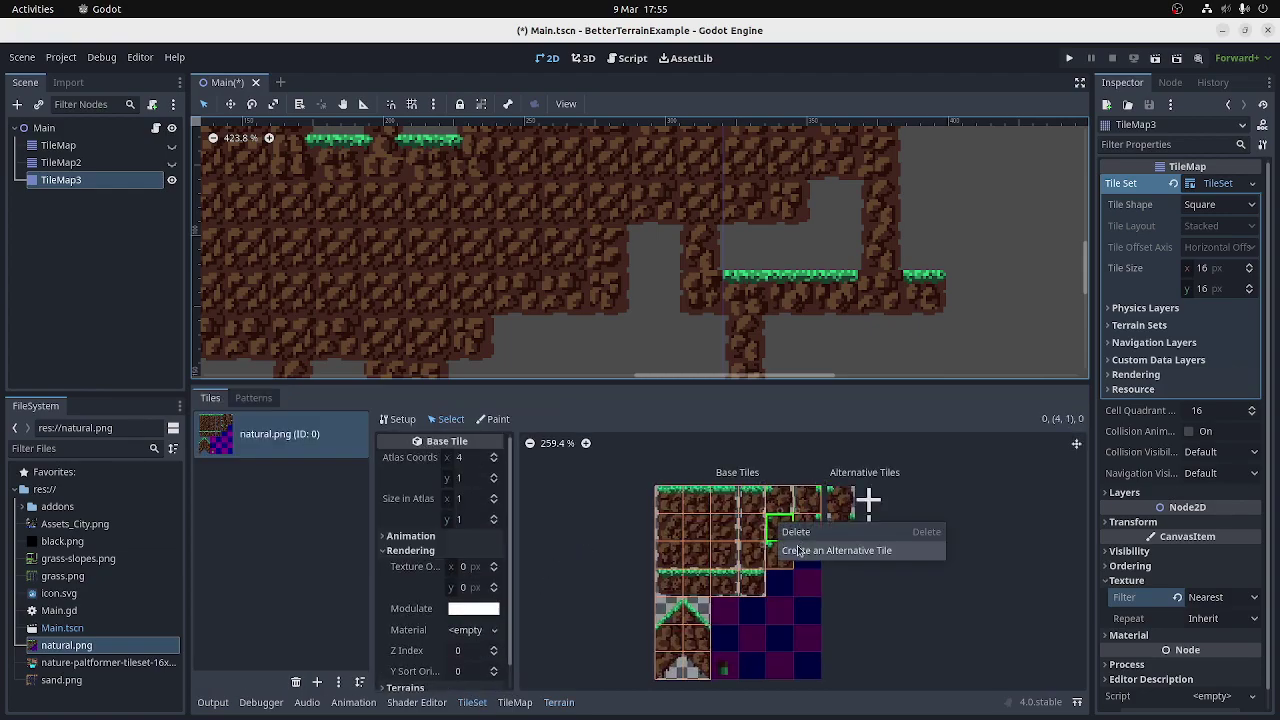
{"action": "left_click", "coordinate": [798, 550]}
{"action": "right_click", "coordinate": [806, 530]}
{"action": "left_click", "coordinate": [815, 558]}
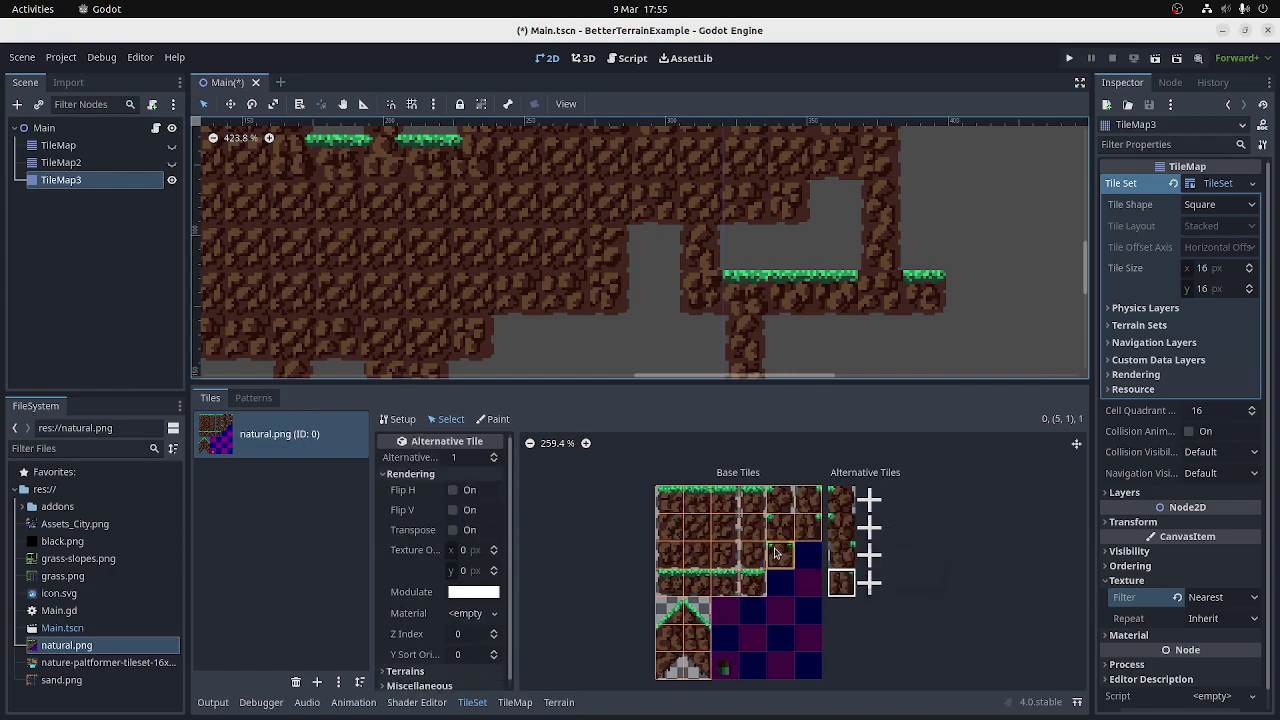
{"action": "right_click", "coordinate": [775, 553]}
{"action": "left_click", "coordinate": [800, 578]}
{"action": "left_click", "coordinate": [558, 704]}
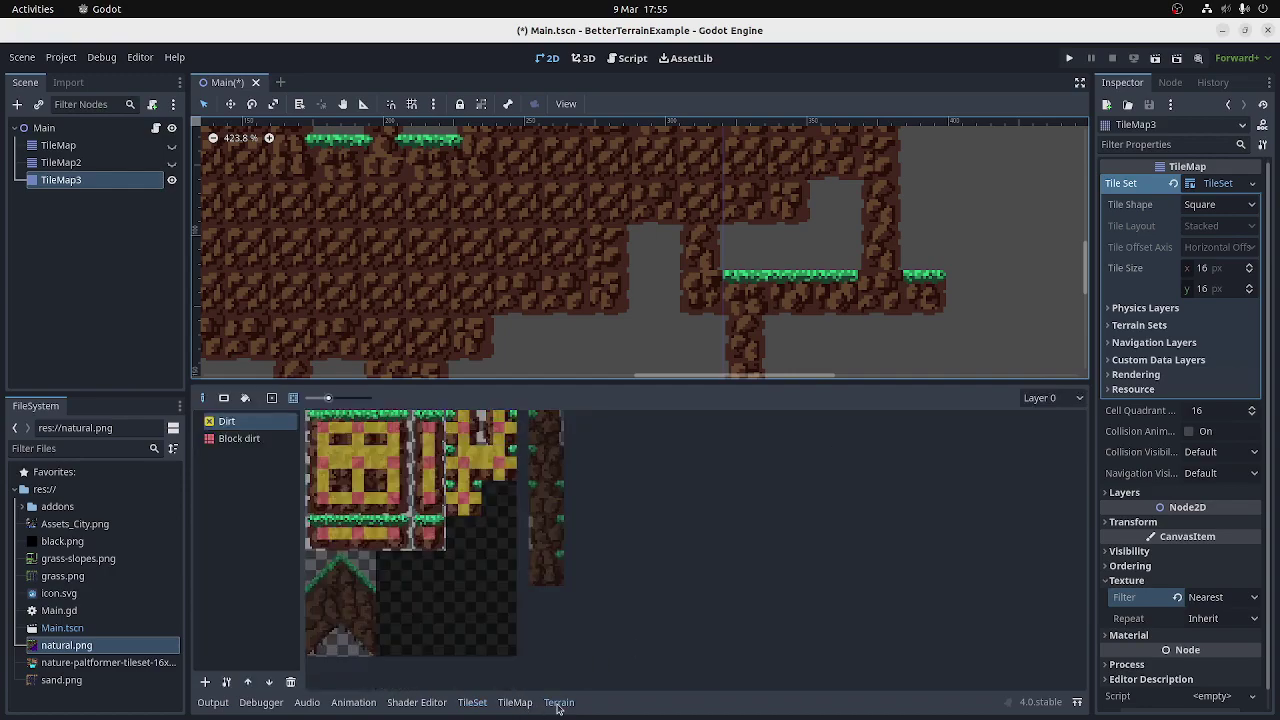
Mark the alternative-tile column as Block dirt and give an alternative tile Dirt bits
{"action": "left_click", "coordinate": [239, 438]}
{"action": "left_click_drag", "start_coordinate": [546, 425], "coordinate": [546, 568]}
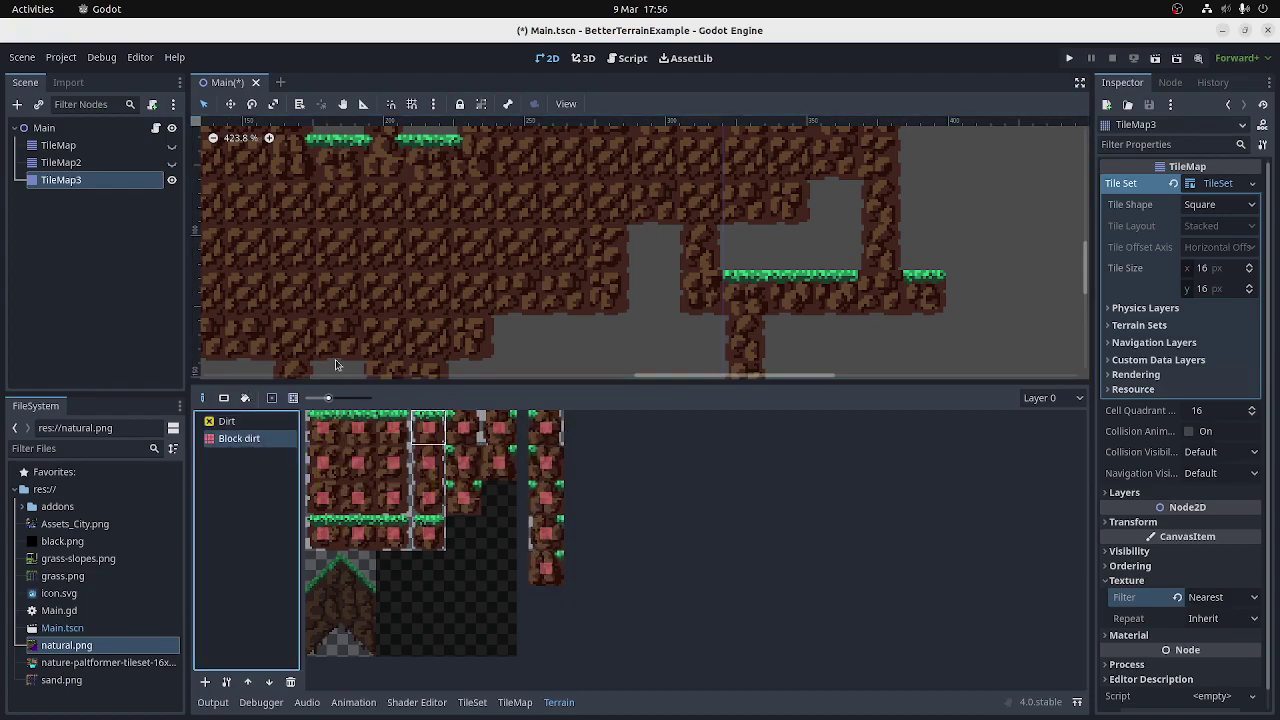
{"action": "left_click", "coordinate": [227, 421]}
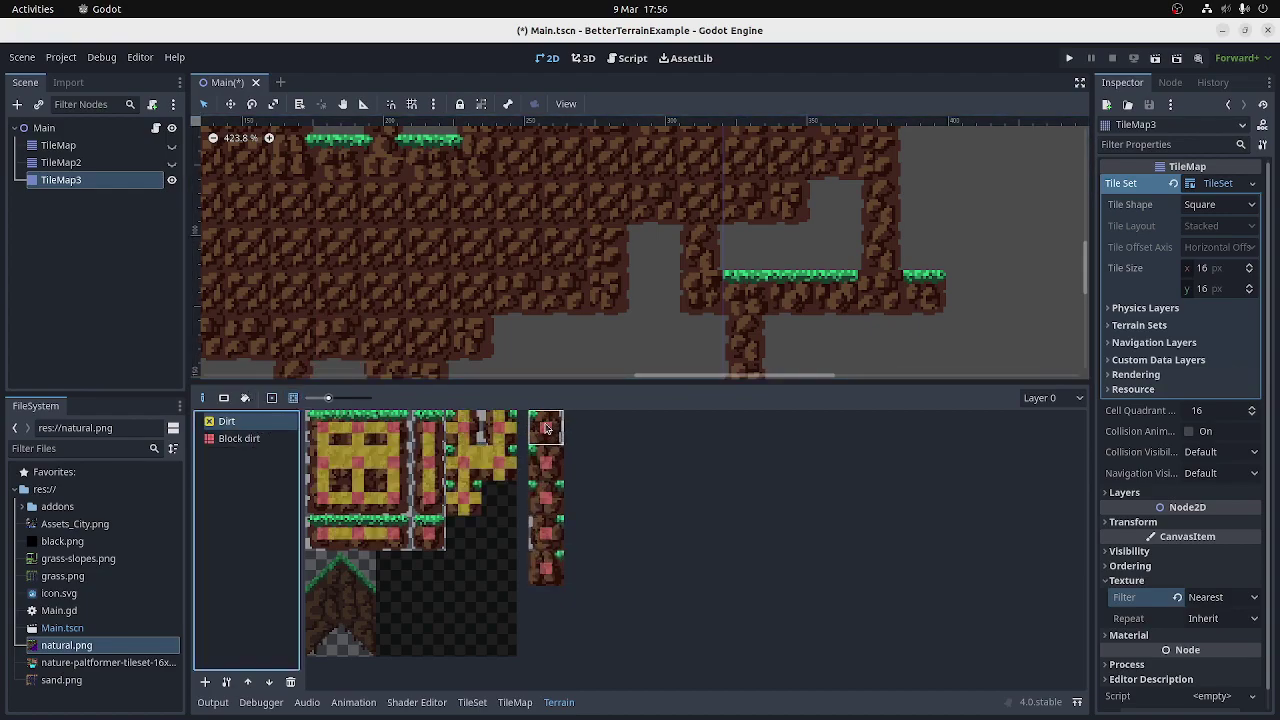
{"action": "left_click", "coordinate": [556, 536]}
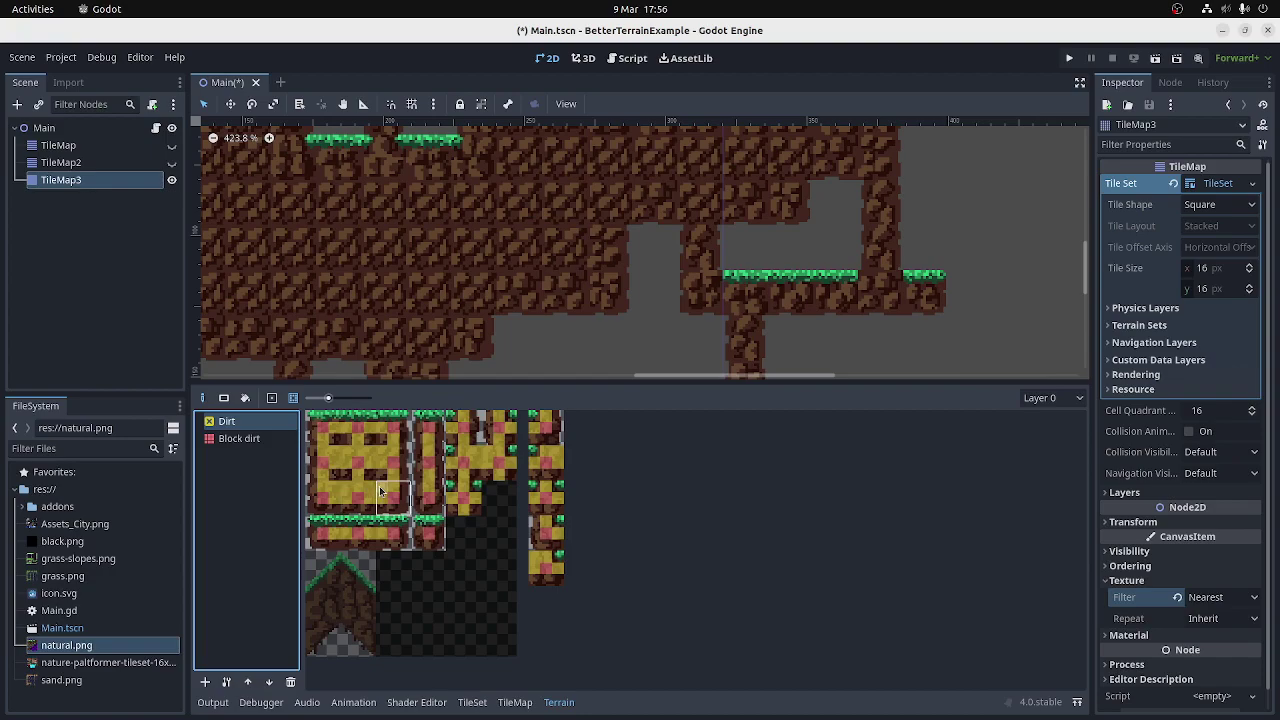
{"action": "left_click", "coordinate": [239, 438]}
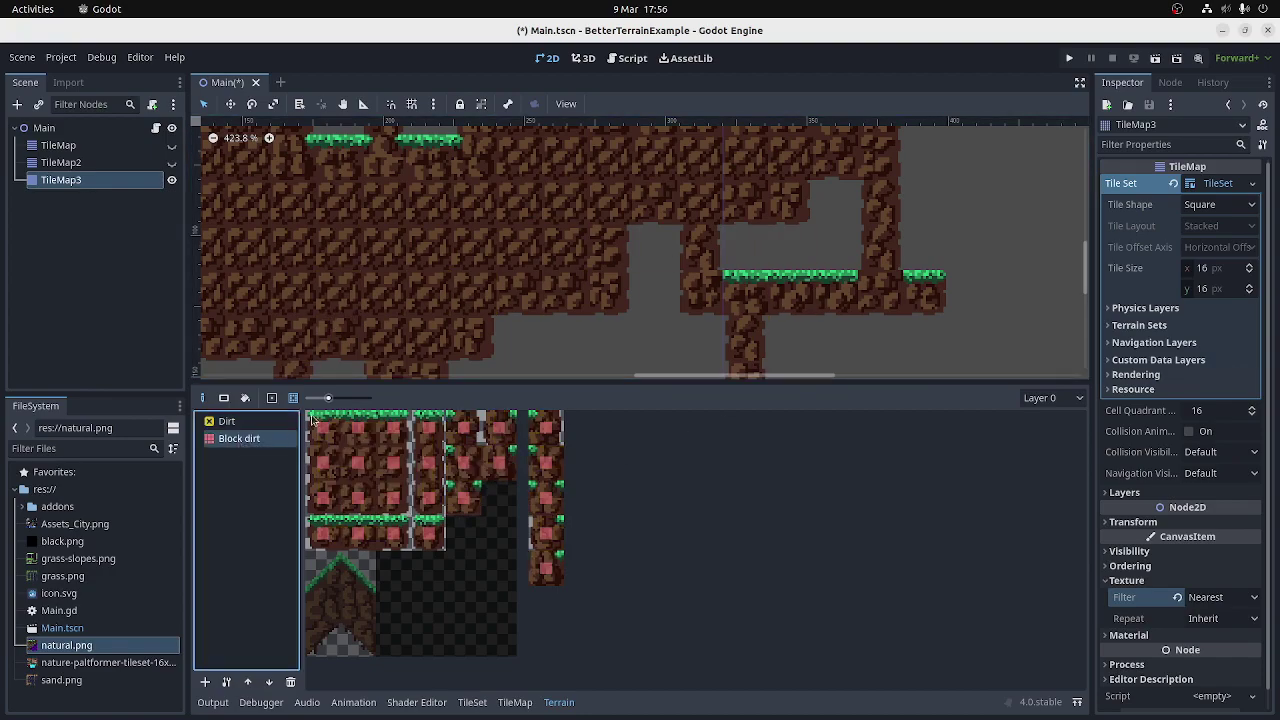
Paint Block dirt columns and grass-topped strips extending the level to the lower right
{"action": "scroll", "coordinate": [564, 292], "scroll_direction": "down", "scroll_amount": 4}
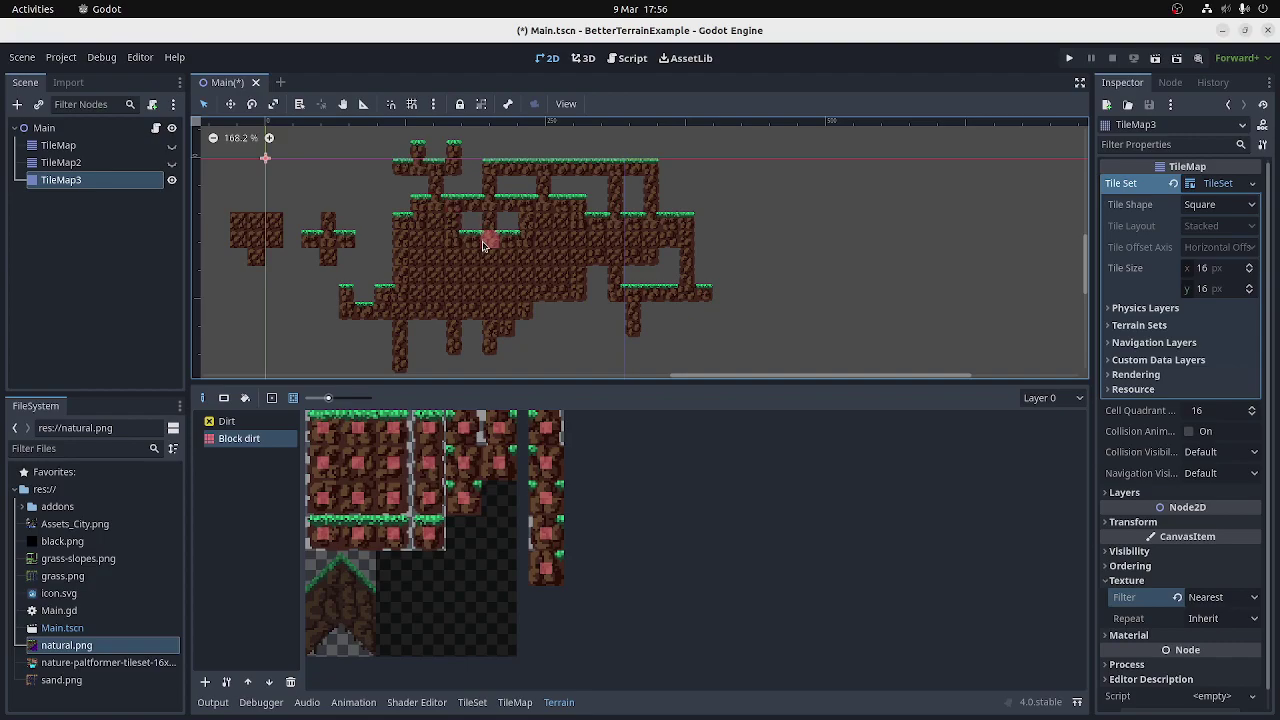
{"action": "mouse_move", "coordinate": [530, 355]}
{"action": "left_mouse_down"}
{"action": "mouse_move", "coordinate": [650, 333]}
{"action": "mouse_move", "coordinate": [669, 310]}
{"action": "mouse_move", "coordinate": [687, 346]}
{"action": "left_mouse_up"}
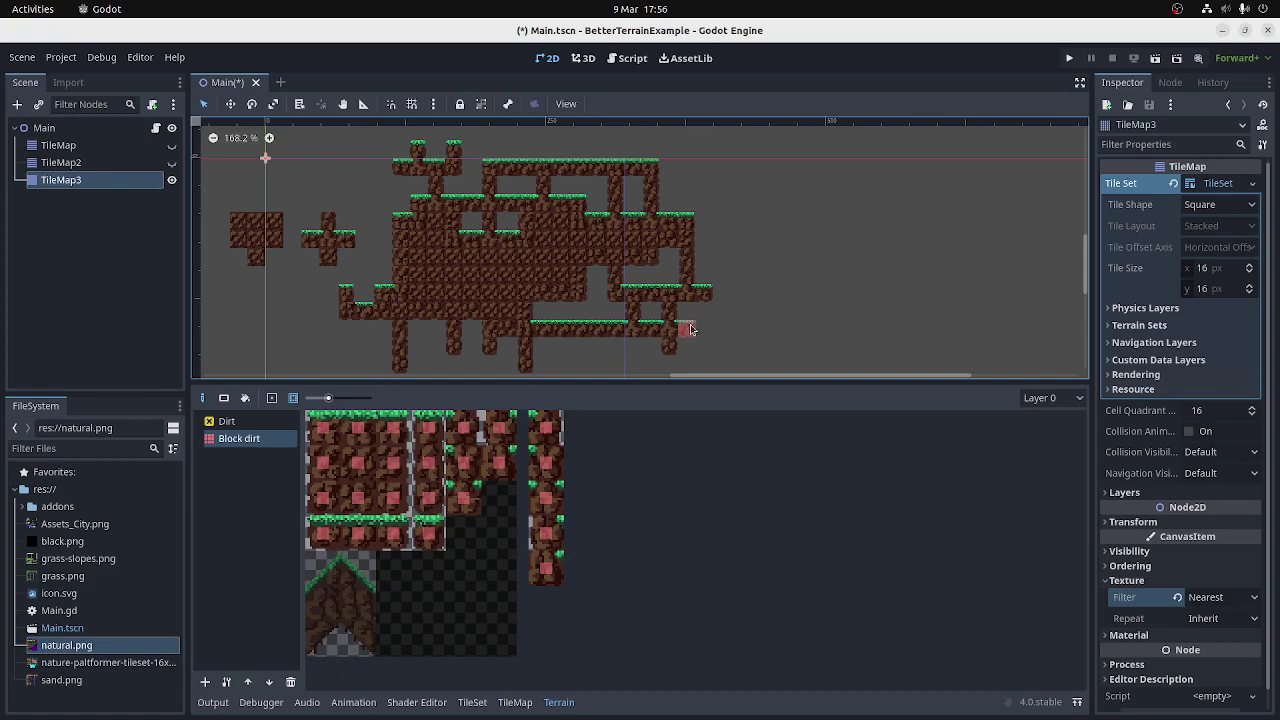
{"action": "scroll", "coordinate": [708, 328], "scroll_direction": "up", "scroll_amount": 2}
{"action": "mouse_move", "coordinate": [742, 228]}
{"action": "left_mouse_down"}
{"action": "mouse_move", "coordinate": [707, 225]}
{"action": "mouse_move", "coordinate": [791, 257]}
{"action": "mouse_move", "coordinate": [749, 332]}
{"action": "mouse_move", "coordinate": [747, 153]}
{"action": "mouse_move", "coordinate": [848, 216]}
{"action": "mouse_move", "coordinate": [847, 309]}
{"action": "mouse_move", "coordinate": [823, 270]}
{"action": "mouse_move", "coordinate": [826, 223]}
{"action": "mouse_move", "coordinate": [754, 213]}
{"action": "mouse_move", "coordinate": [955, 197]}
{"action": "mouse_move", "coordinate": [966, 259]}
{"action": "mouse_move", "coordinate": [921, 284]}
{"action": "mouse_move", "coordinate": [877, 284]}
{"action": "mouse_move", "coordinate": [922, 299]}
{"action": "mouse_move", "coordinate": [925, 349]}
{"action": "mouse_move", "coordinate": [892, 336]}
{"action": "mouse_move", "coordinate": [797, 352]}
{"action": "mouse_move", "coordinate": [751, 329]}
{"action": "mouse_move", "coordinate": [704, 386]}
{"action": "mouse_move", "coordinate": [644, 224]}
{"action": "mouse_move", "coordinate": [618, 225]}
{"action": "mouse_move", "coordinate": [610, 342]}
{"action": "mouse_move", "coordinate": [462, 241]}
{"action": "mouse_move", "coordinate": [453, 346]}
{"action": "mouse_move", "coordinate": [256, 197]}
{"action": "mouse_move", "coordinate": [253, 259]}
{"action": "mouse_move", "coordinate": [231, 252]}
{"action": "mouse_move", "coordinate": [234, 200]}
{"action": "mouse_move", "coordinate": [429, 218]}
{"action": "mouse_move", "coordinate": [317, 227]}
{"action": "mouse_move", "coordinate": [285, 283]}
{"action": "mouse_move", "coordinate": [303, 369]}
{"action": "mouse_move", "coordinate": [338, 238]}
{"action": "mouse_move", "coordinate": [324, 264]}
{"action": "mouse_move", "coordinate": [431, 228]}
{"action": "mouse_move", "coordinate": [464, 307]}
{"action": "mouse_move", "coordinate": [369, 213]}
{"action": "mouse_move", "coordinate": [331, 265]}
{"action": "mouse_move", "coordinate": [412, 350]}
{"action": "mouse_move", "coordinate": [477, 283]}
{"action": "mouse_move", "coordinate": [519, 304]}
{"action": "mouse_move", "coordinate": [513, 279]}
{"action": "mouse_move", "coordinate": [509, 343]}
{"action": "mouse_move", "coordinate": [449, 340]}
{"action": "mouse_move", "coordinate": [512, 351]}
{"action": "mouse_move", "coordinate": [535, 326]}
{"action": "mouse_move", "coordinate": [575, 353]}
{"action": "mouse_move", "coordinate": [610, 337]}
{"action": "mouse_move", "coordinate": [660, 352]}
{"action": "left_mouse_up"}
{"action": "scroll", "coordinate": [330, 260], "scroll_direction": "down", "scroll_amount": 4}
{"action": "scroll", "coordinate": [465, 283], "scroll_direction": "down", "scroll_amount": 2}
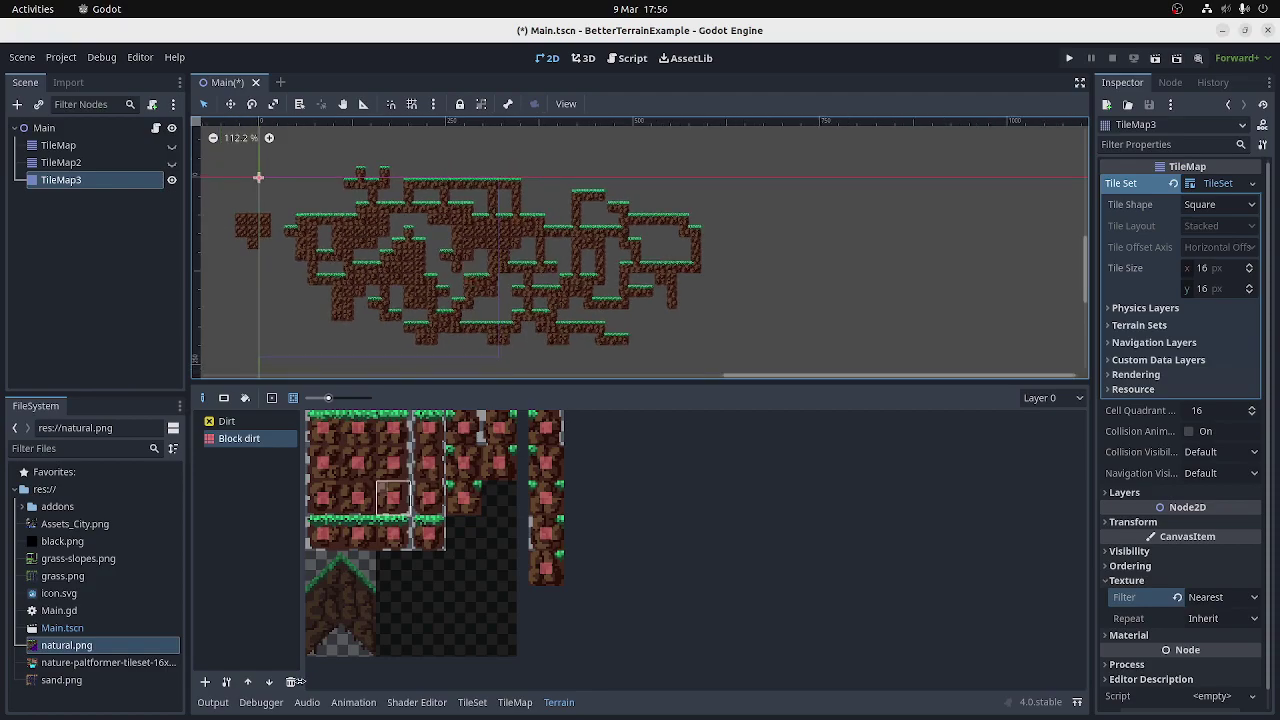
Hand-place grass slope tiles and a flat grass top to form the octagon's upper arch
{"action": "left_click", "coordinate": [514, 702]}
{"action": "left_click", "coordinate": [611, 604]}
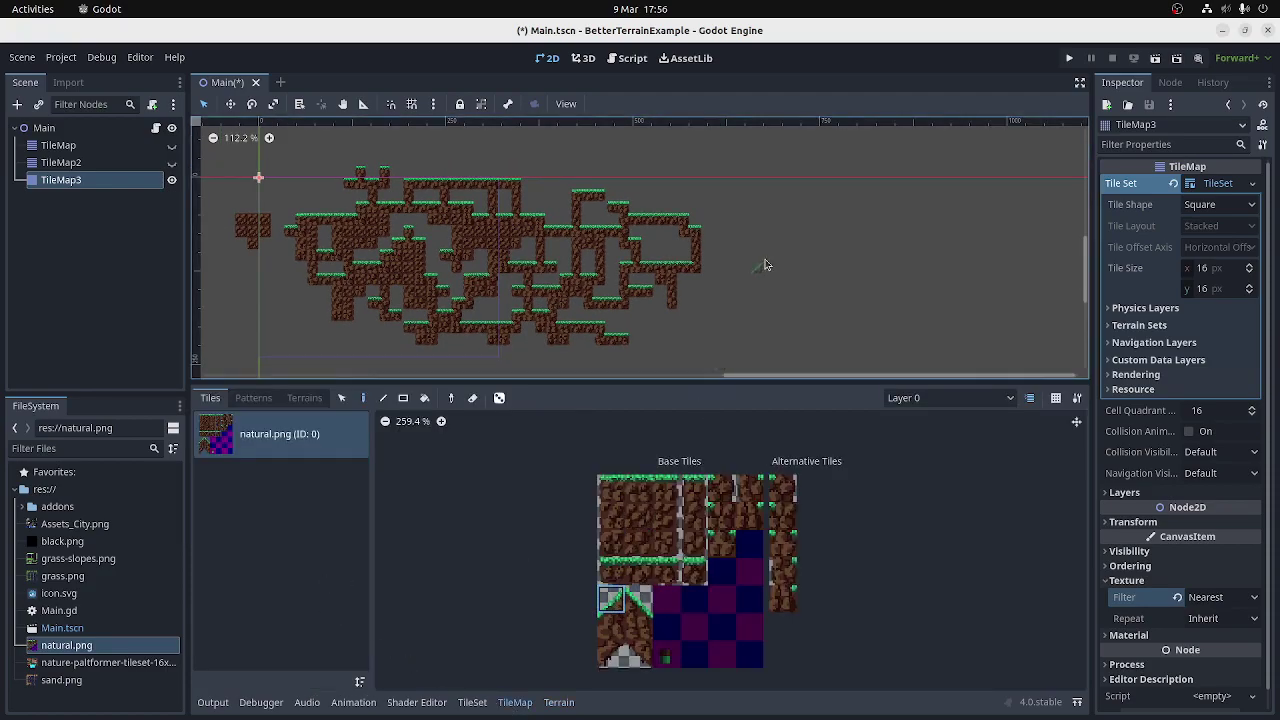
{"action": "scroll", "coordinate": [808, 257], "scroll_direction": "up", "scroll_amount": 6}
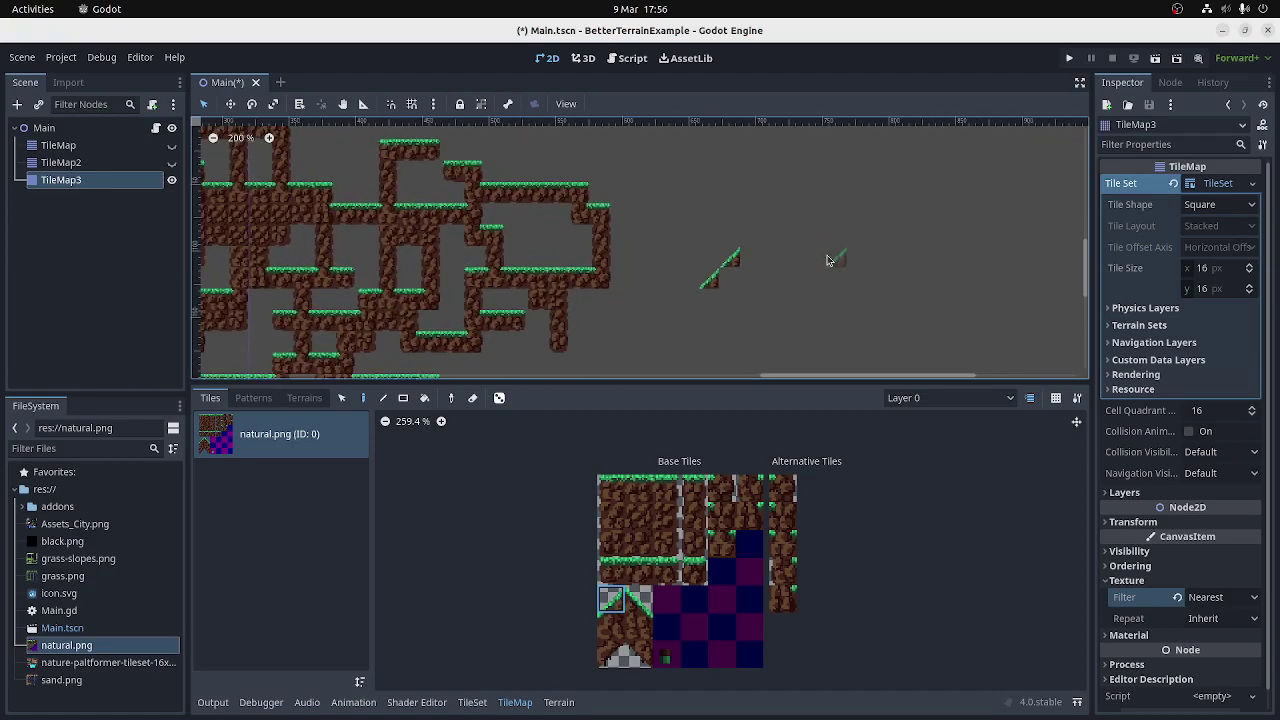
{"action": "left_click", "coordinate": [638, 595]}
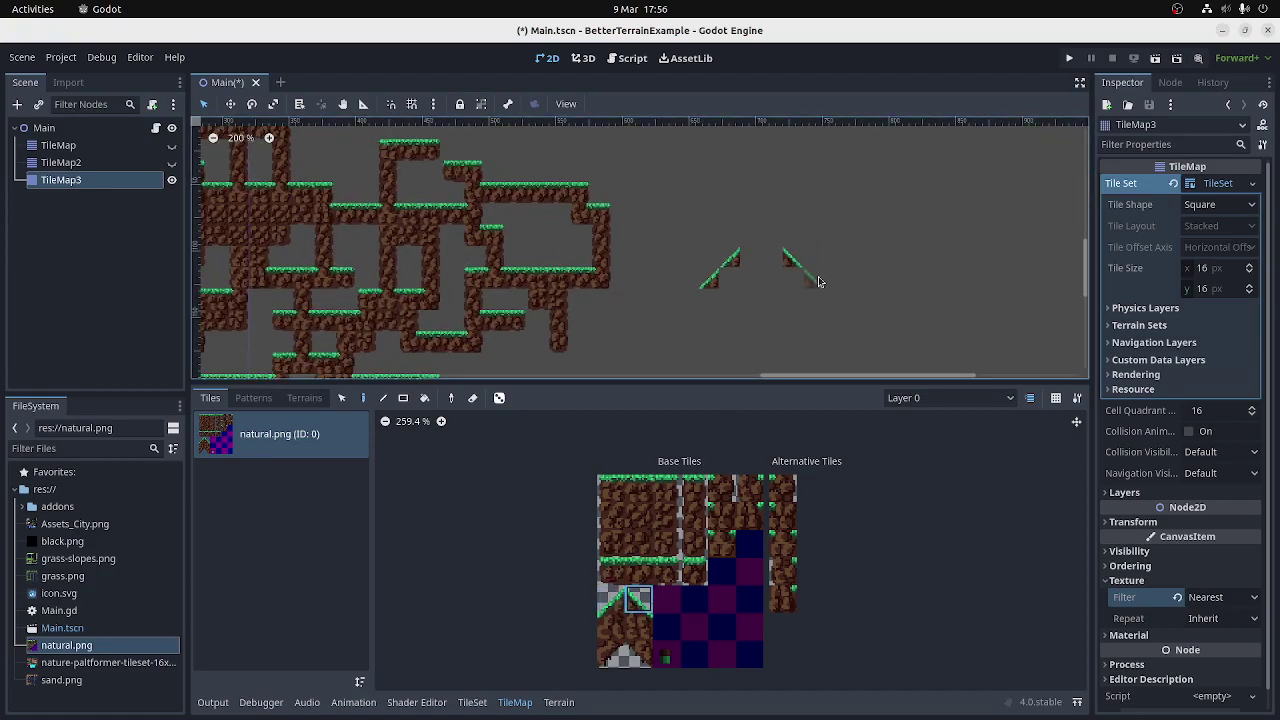
{"action": "left_click", "coordinate": [609, 651]}
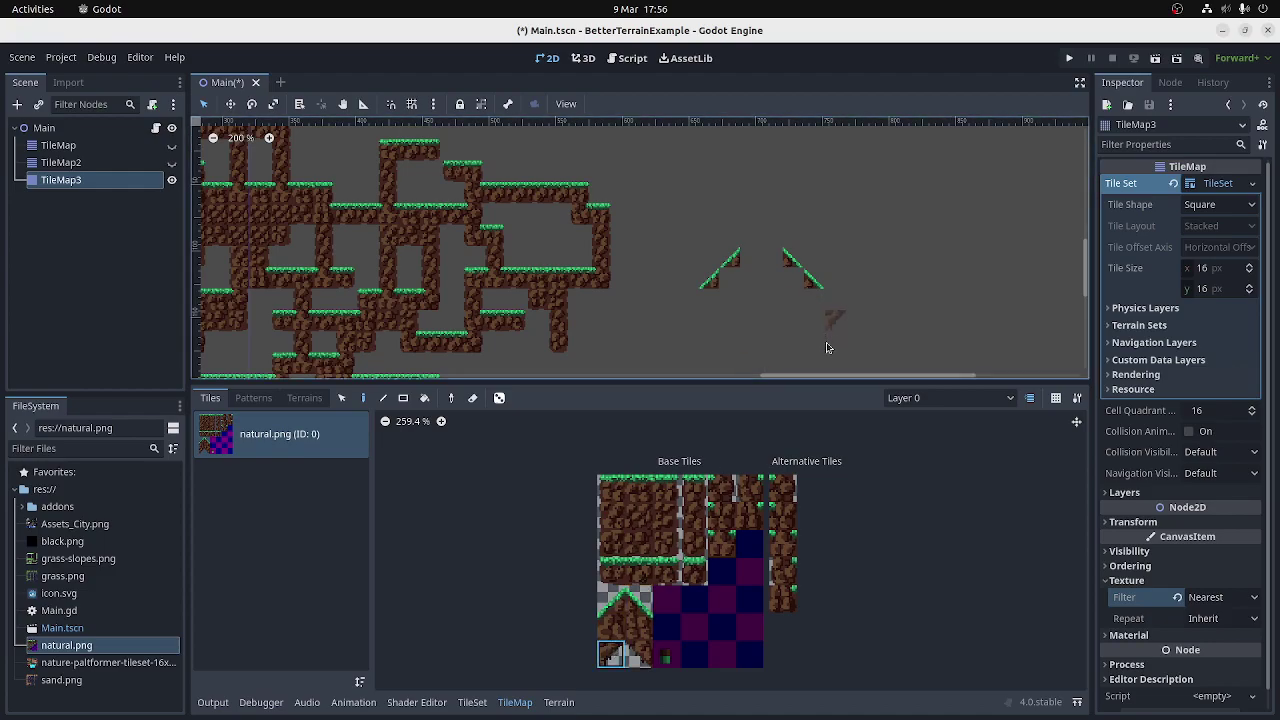
{"action": "left_click", "coordinate": [796, 367]}
{"action": "left_click", "coordinate": [640, 653]}
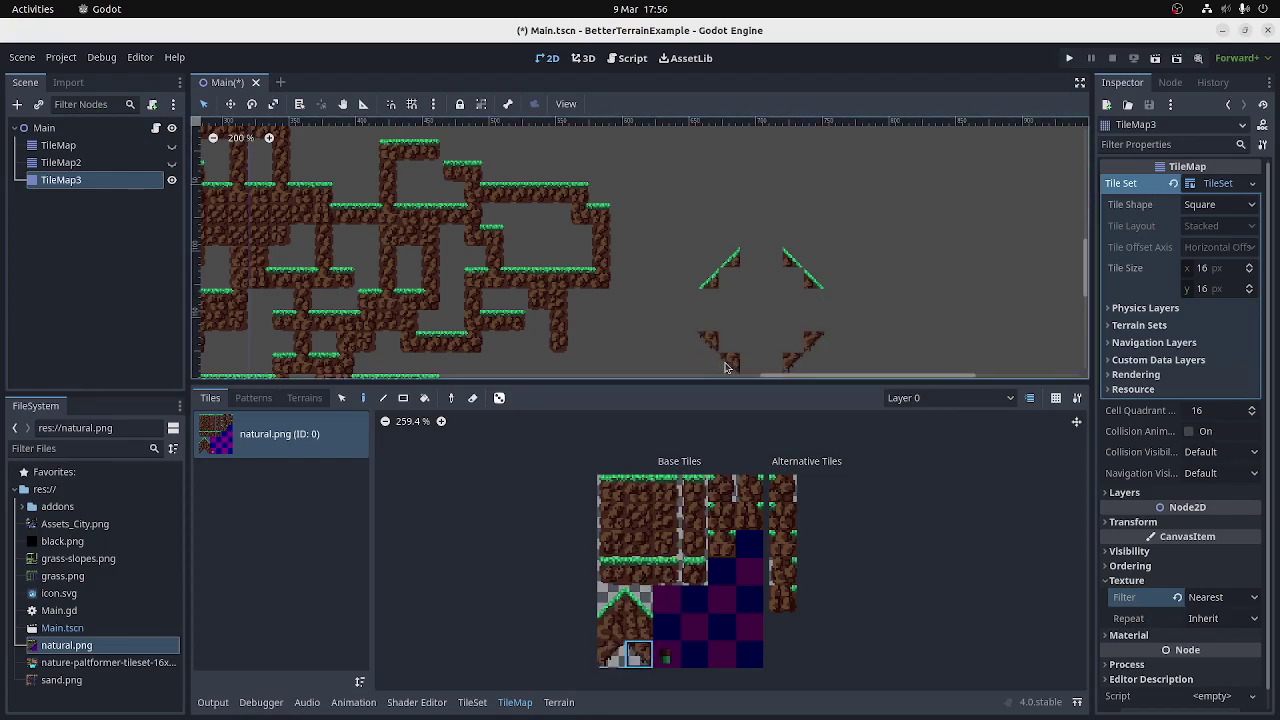
{"action": "left_click", "coordinate": [611, 626]}
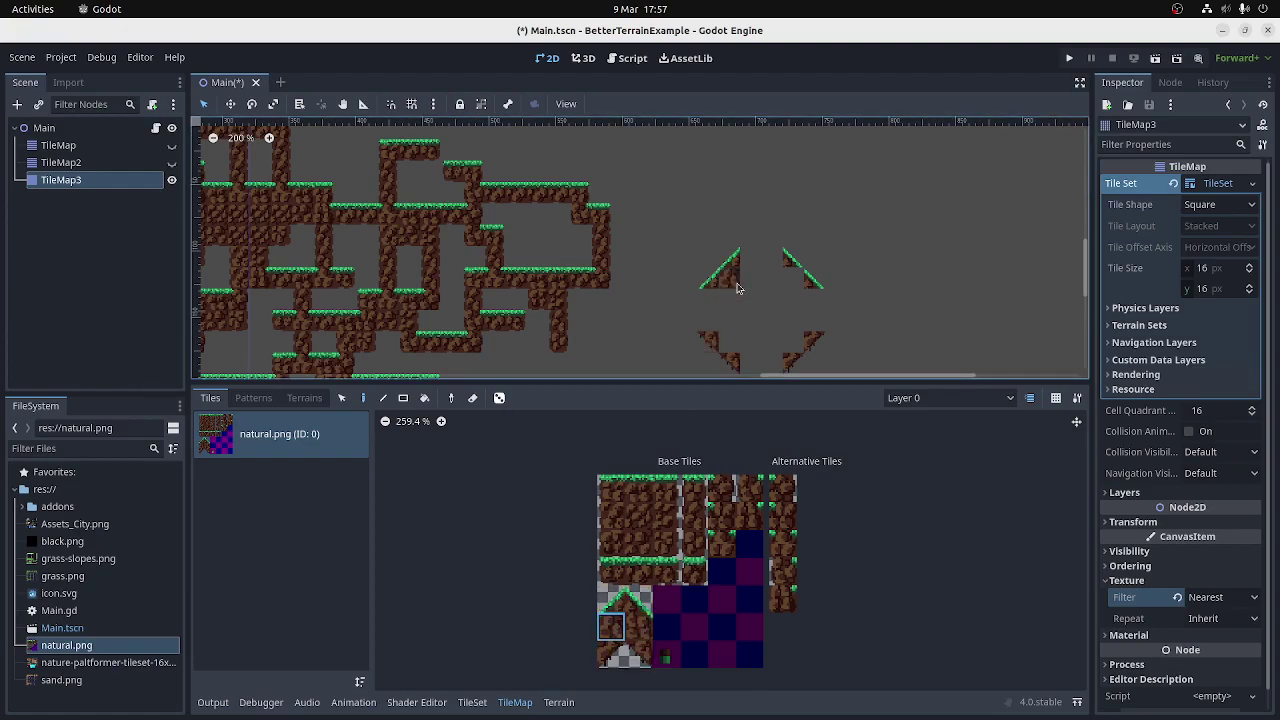
{"action": "left_click", "coordinate": [638, 626]}
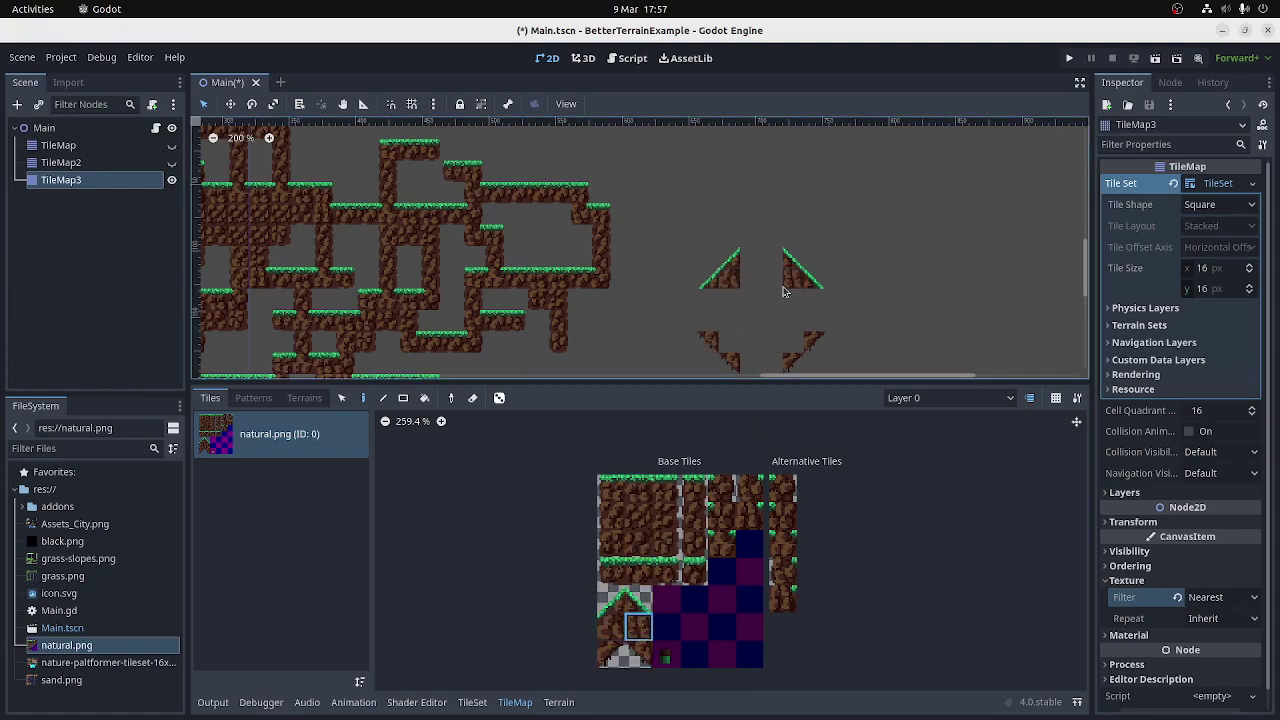
{"action": "left_click", "coordinate": [638, 488]}
{"action": "left_click", "coordinate": [755, 262]}
Paint plain dirt tiles beneath the arch's left and right slopes
{"action": "scroll", "coordinate": [737, 299], "scroll_direction": "up", "scroll_amount": 2}
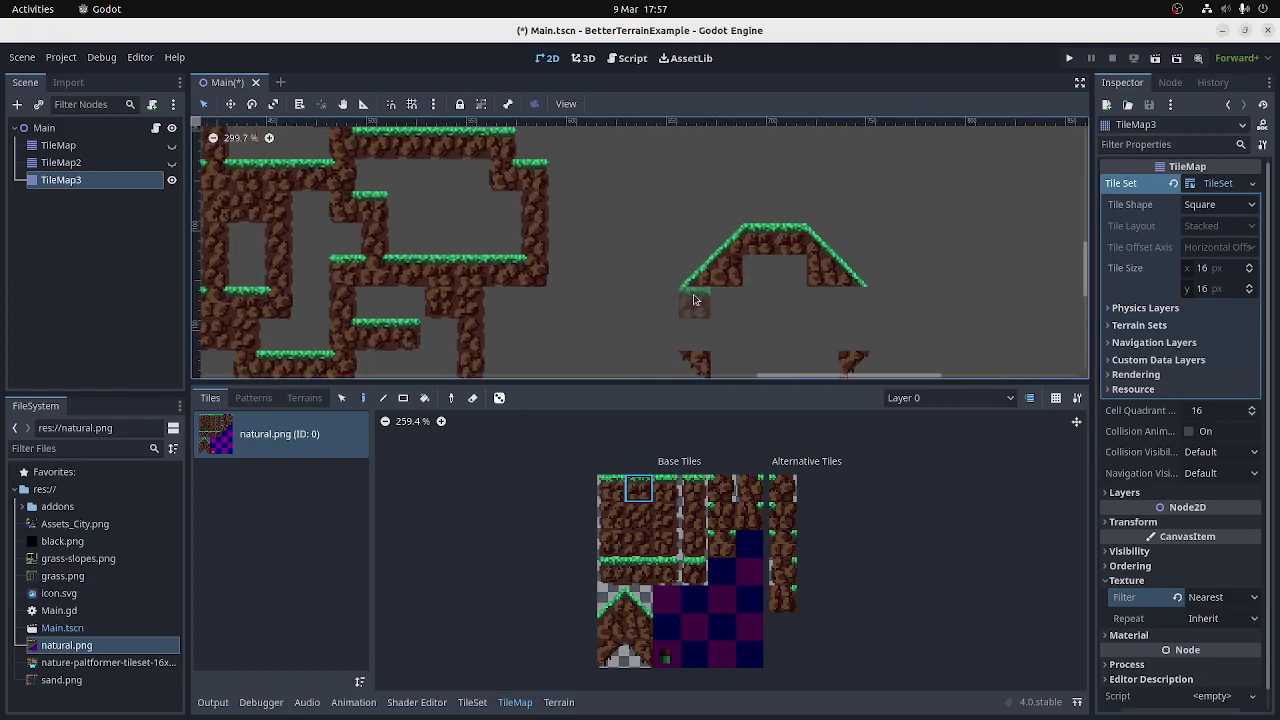
{"action": "left_click", "coordinate": [612, 523]}
{"action": "left_click", "coordinate": [695, 335]}
{"action": "left_click", "coordinate": [695, 302]}
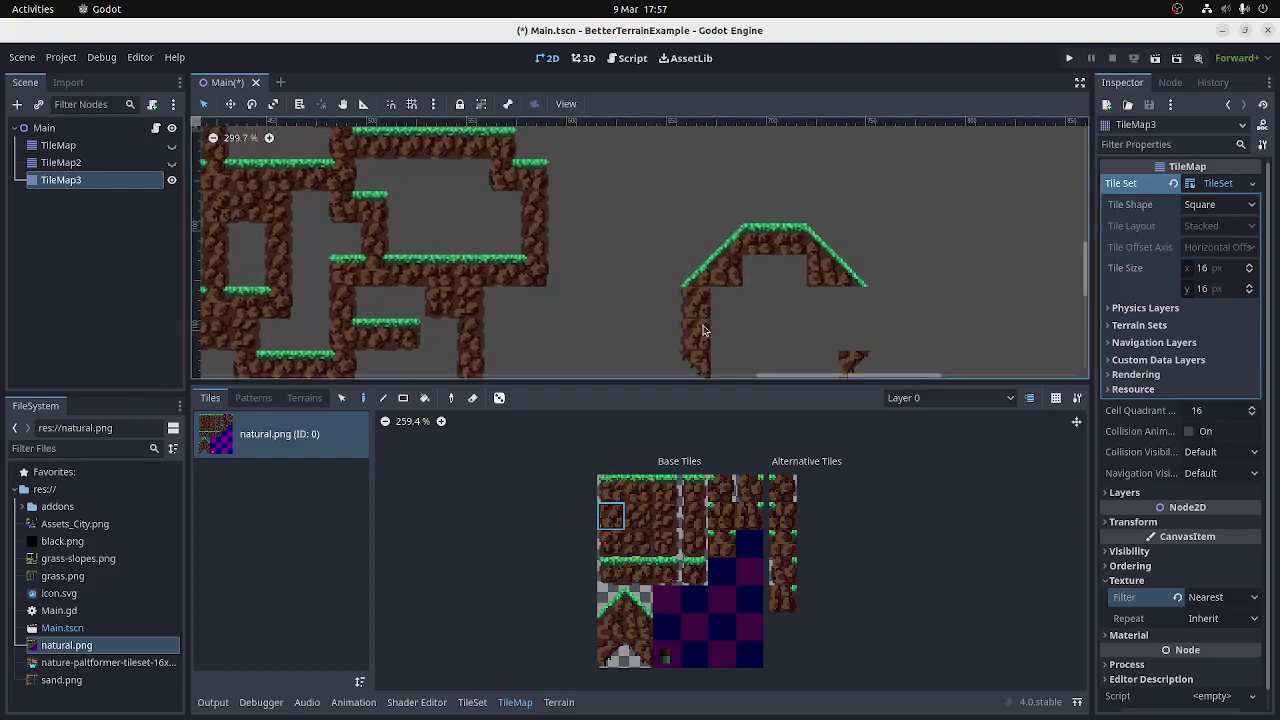
{"action": "left_click", "coordinate": [853, 302]}
{"action": "left_click", "coordinate": [853, 334]}
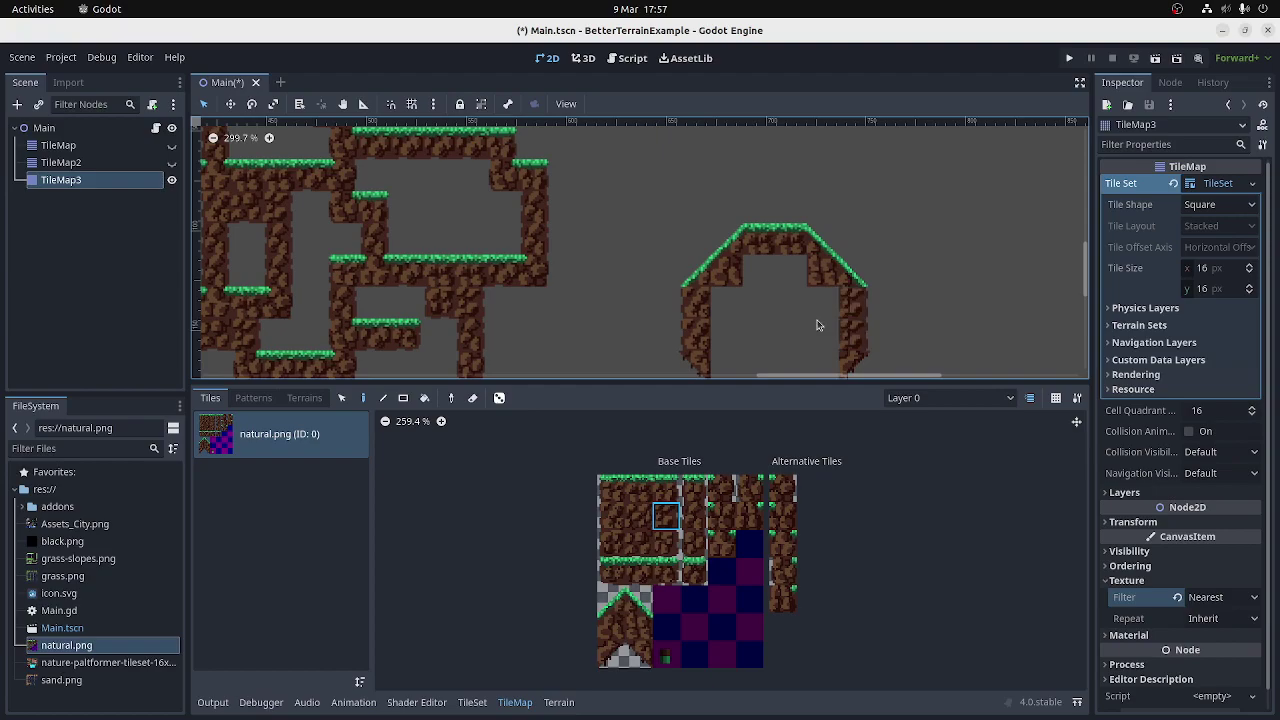
Fill the octagon's empty interior and the gap at its bottom with dirt
{"action": "scroll", "coordinate": [768, 326], "scroll_direction": "down", "scroll_amount": 1}
{"action": "scroll", "coordinate": [768, 326], "scroll_direction": "down", "scroll_amount": 1}
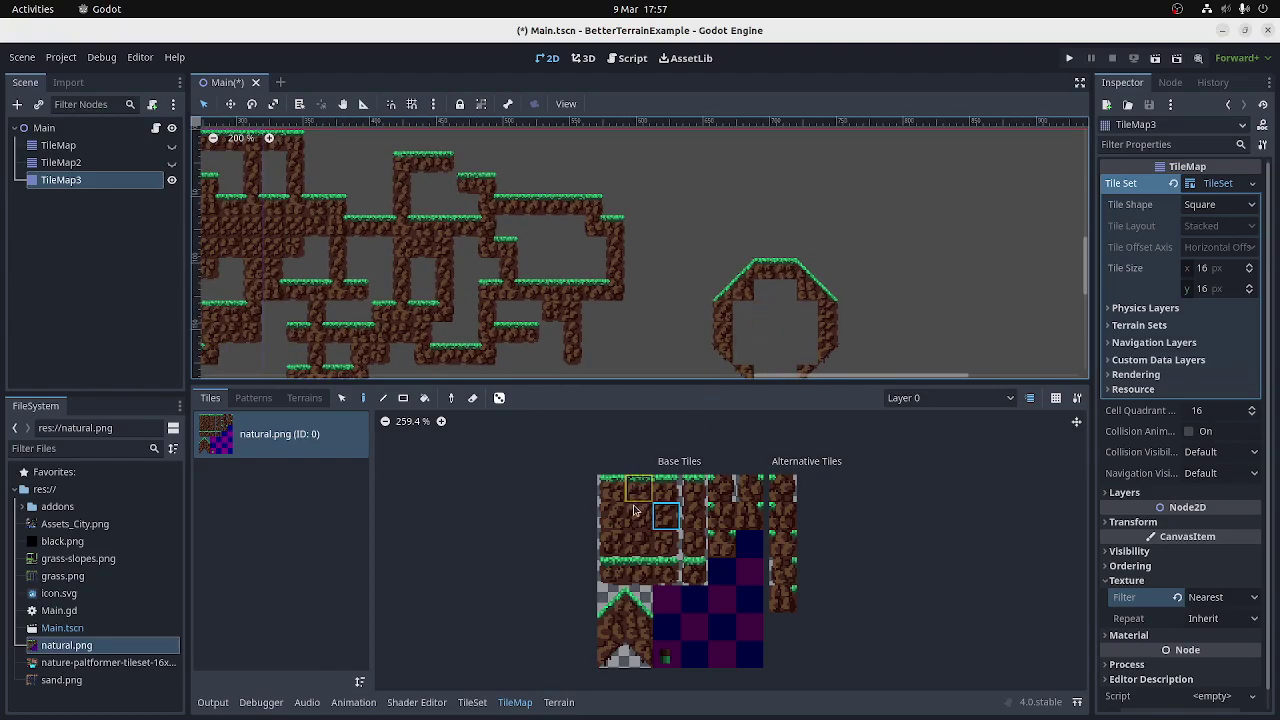
{"action": "mouse_move", "coordinate": [785, 323]}
{"action": "left_mouse_down"}
{"action": "mouse_move", "coordinate": [747, 336]}
{"action": "mouse_move", "coordinate": [759, 354]}
{"action": "mouse_move", "coordinate": [751, 323]}
{"action": "mouse_move", "coordinate": [797, 336]}
{"action": "left_mouse_up"}
{"action": "scroll", "coordinate": [803, 261], "scroll_direction": "up", "scroll_amount": 3}
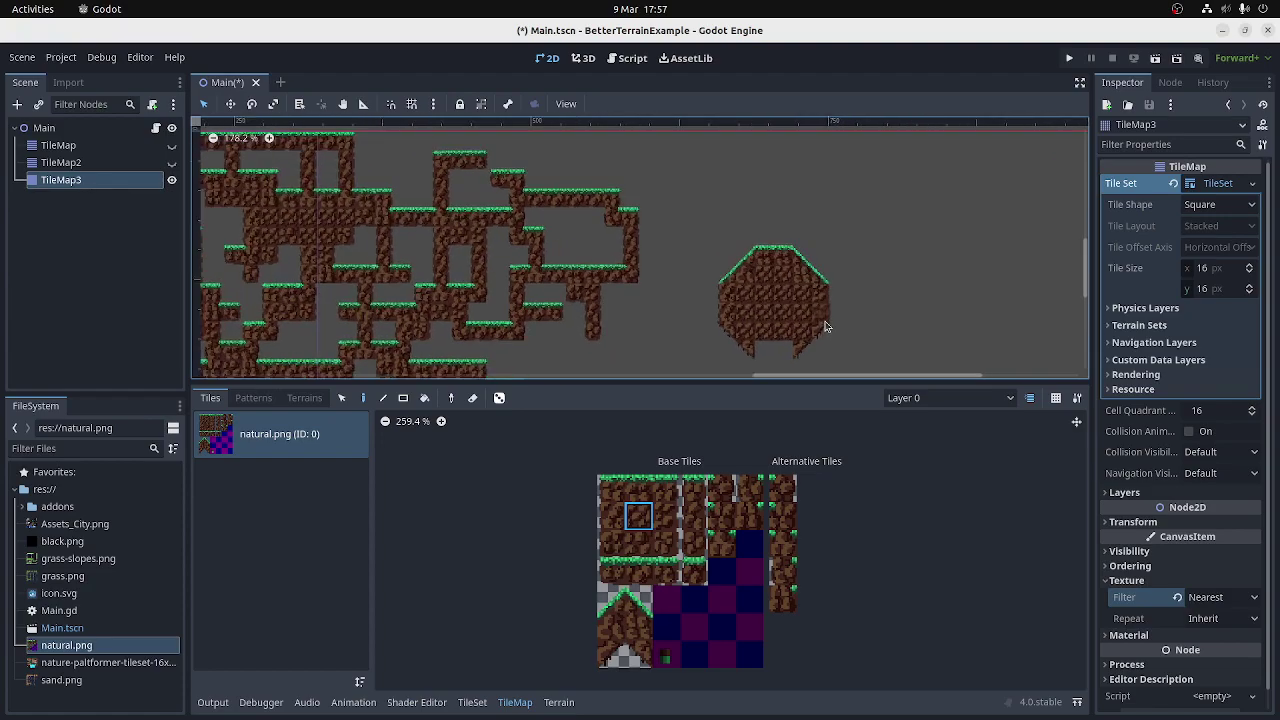
{"action": "mouse_move", "coordinate": [731, 342]}
{"action": "left_mouse_down"}
{"action": "mouse_move", "coordinate": [737, 358]}
{"action": "mouse_move", "coordinate": [722, 362]}
{"action": "left_mouse_up"}
{"action": "scroll", "coordinate": [800, 259], "scroll_direction": "down", "scroll_amount": 2}
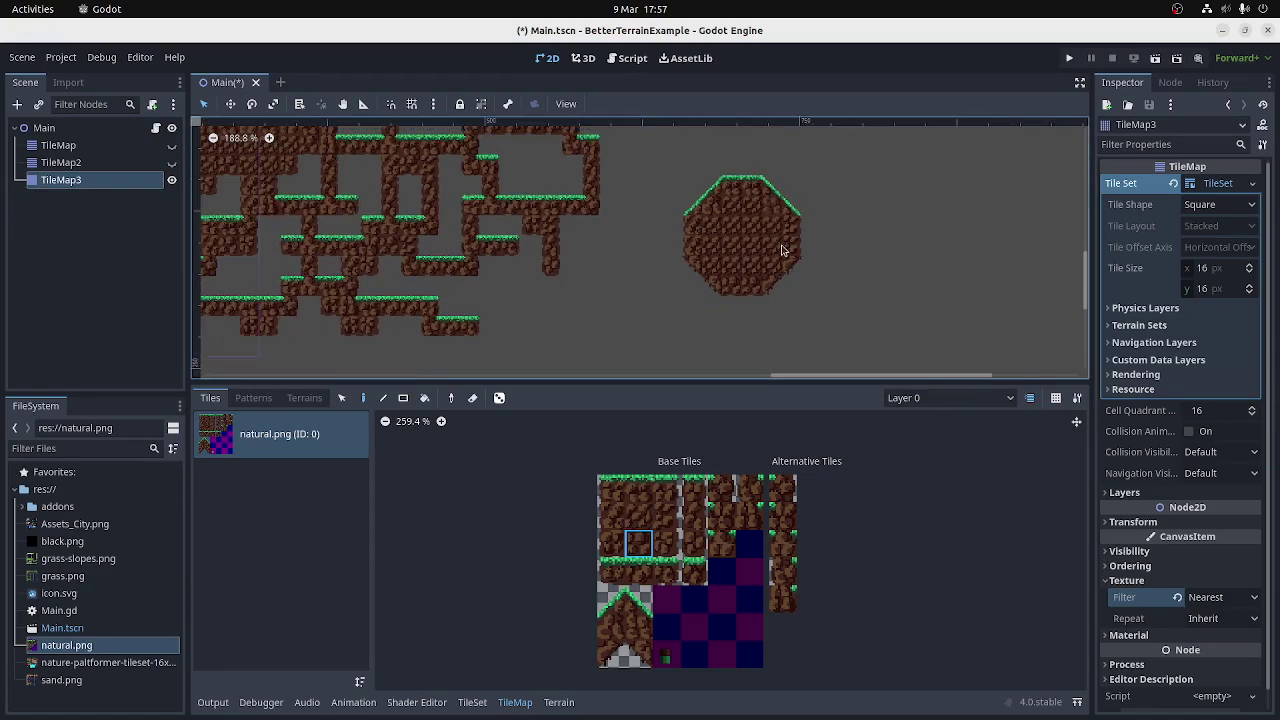
Add a green Match vertices terrain named Diagonal dirt in the Dirt category
{"action": "left_click", "coordinate": [559, 702]}
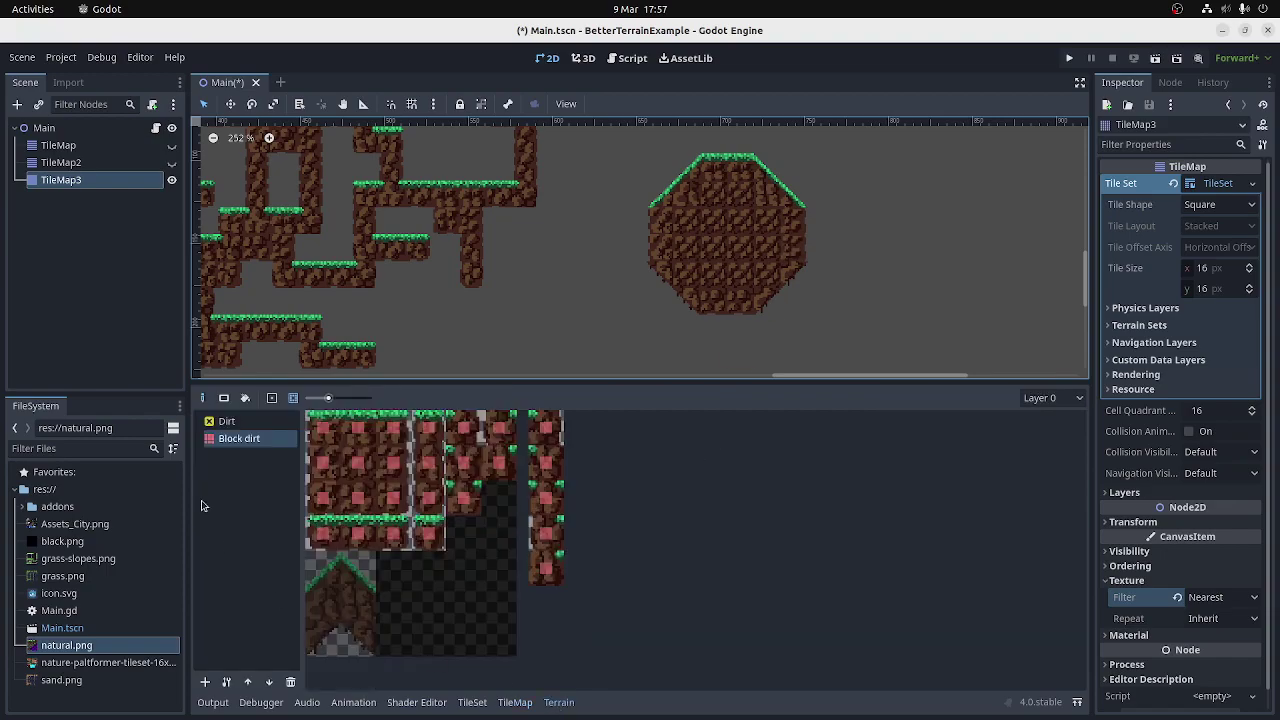
{"action": "left_click", "coordinate": [205, 682]}
{"action": "left_click", "coordinate": [650, 353]}
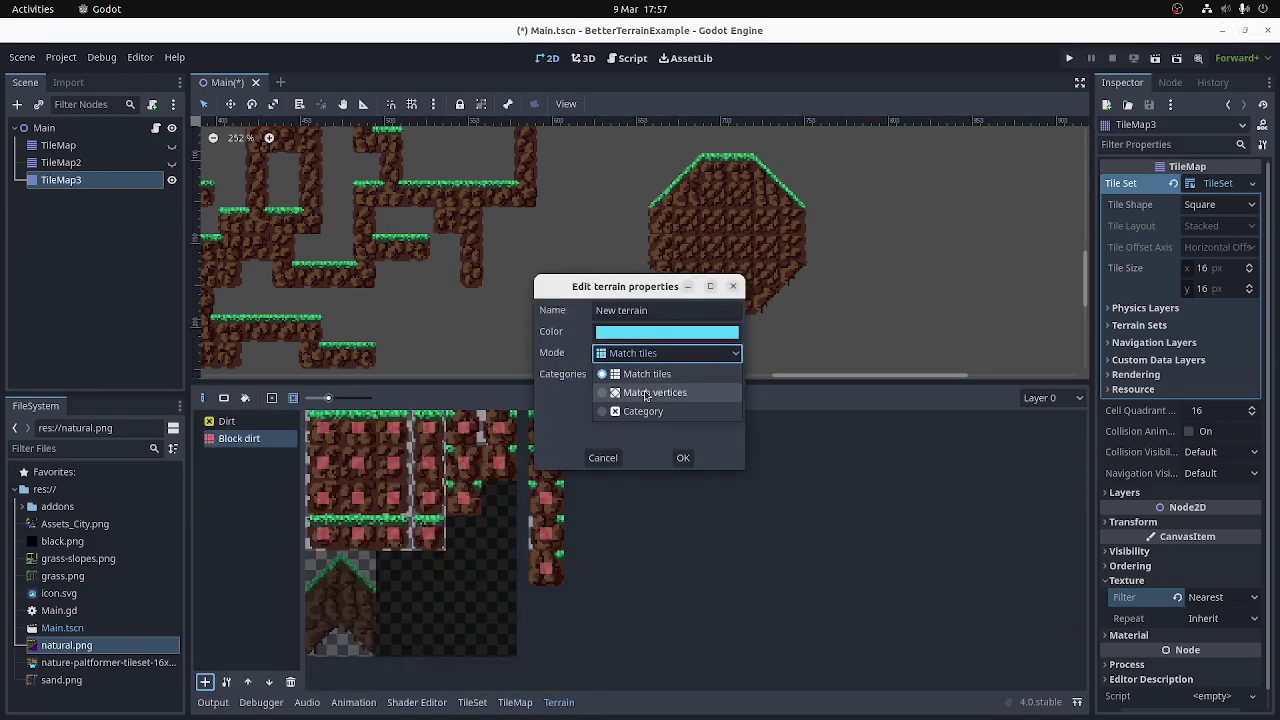
{"action": "left_click", "coordinate": [644, 392]}
{"action": "left_click", "coordinate": [660, 309]}
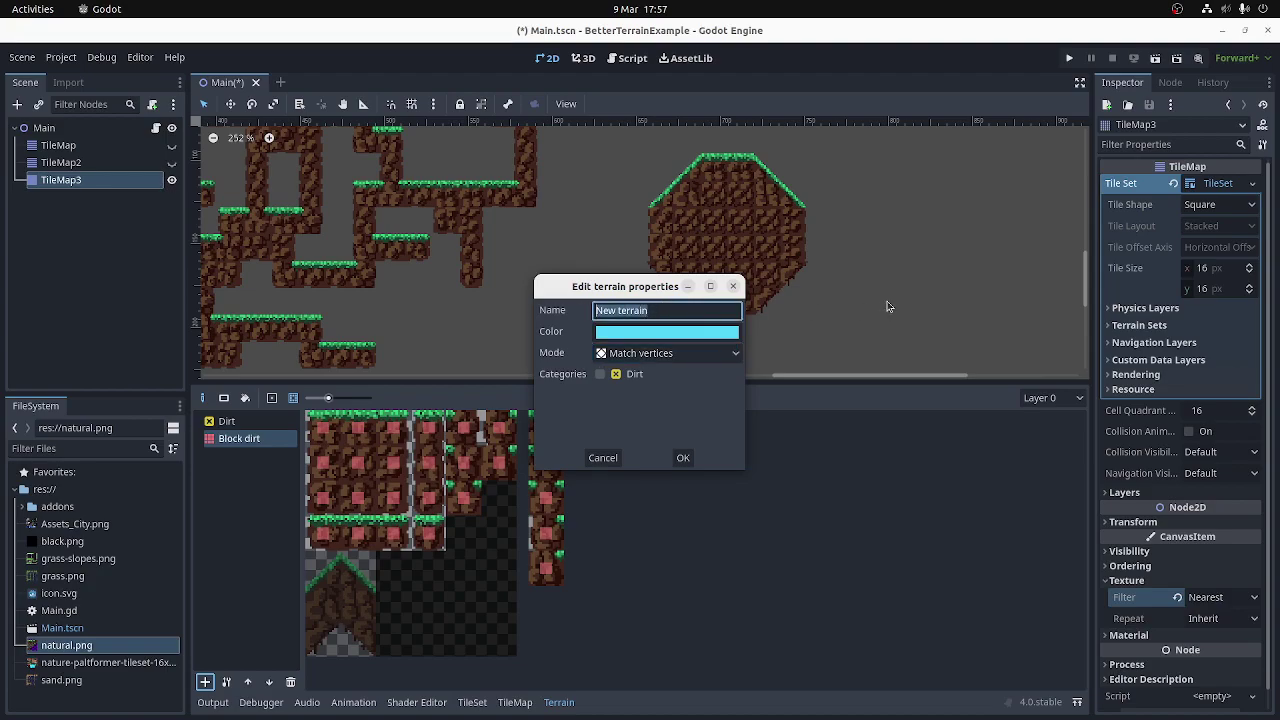
{"action": "type", "text": "S"}
{"action": "left_click", "coordinate": [667, 331]}
{"action": "left_click", "coordinate": [728, 421]}
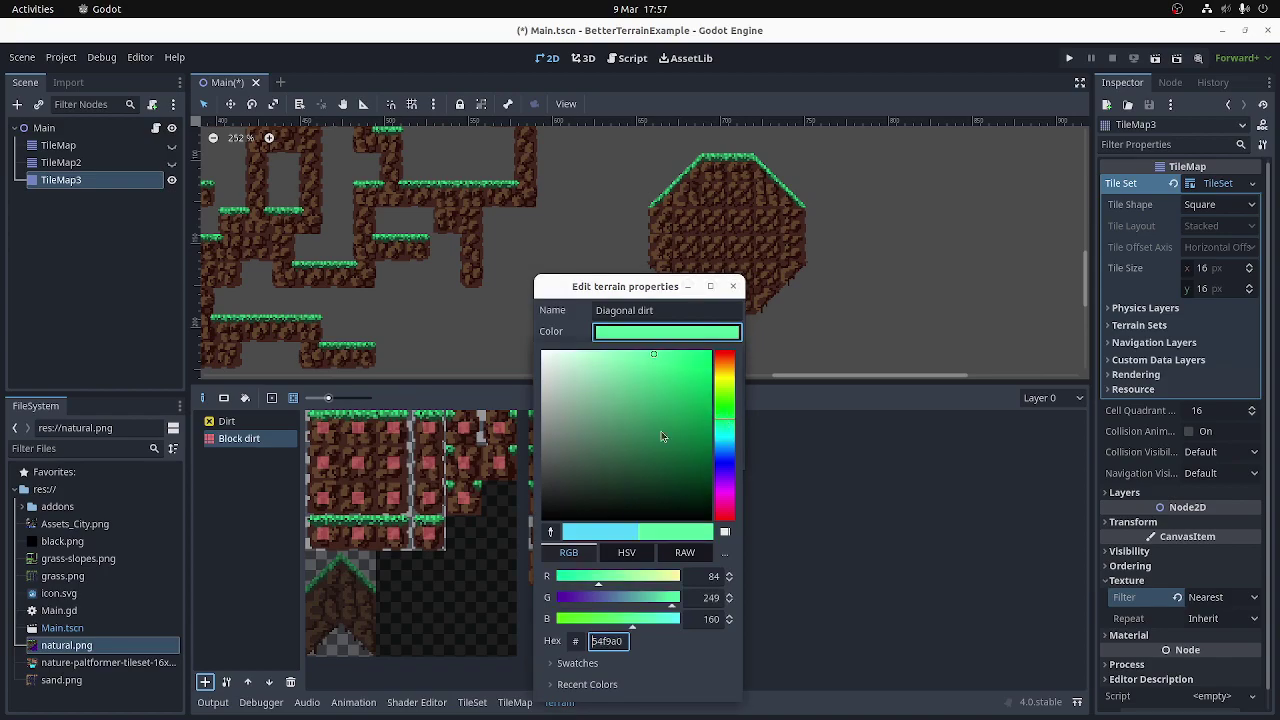
{"action": "left_click", "coordinate": [684, 399]}
{"action": "left_click", "coordinate": [562, 338]}
{"action": "left_click", "coordinate": [613, 374]}
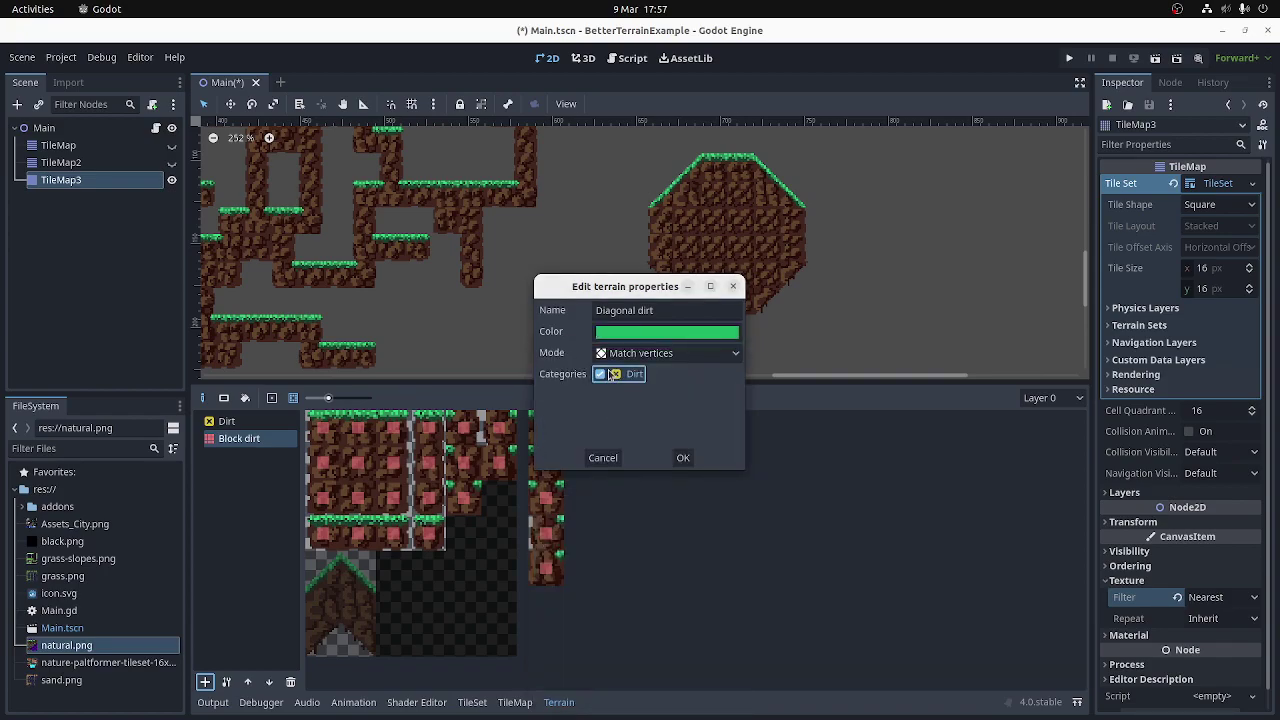
Create the Diagonal dirt terrain and assign it to the grass slope tiles
{"action": "left_click", "coordinate": [683, 458]}
{"action": "left_click", "coordinate": [247, 457]}
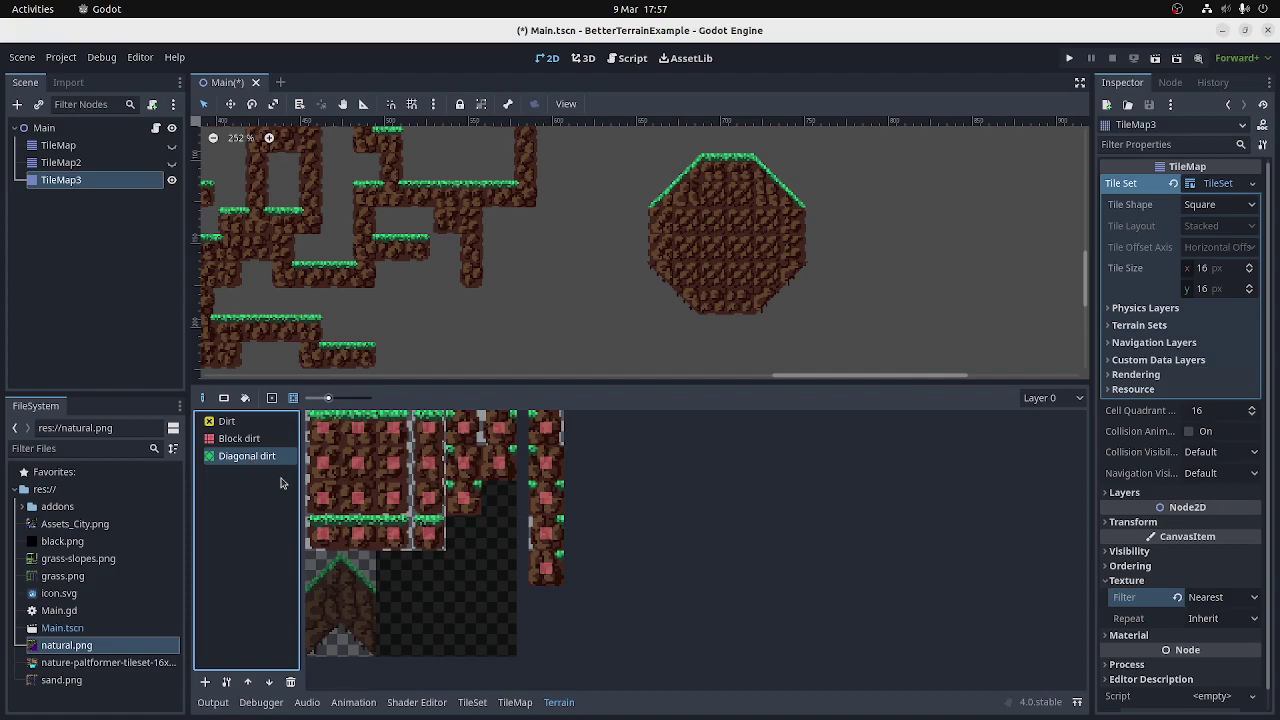
{"action": "left_click", "coordinate": [271, 397]}
{"action": "mouse_move", "coordinate": [358, 603]}
{"action": "left_mouse_down"}
{"action": "mouse_move", "coordinate": [325, 627]}
{"action": "mouse_move", "coordinate": [362, 648]}
{"action": "left_mouse_up"}
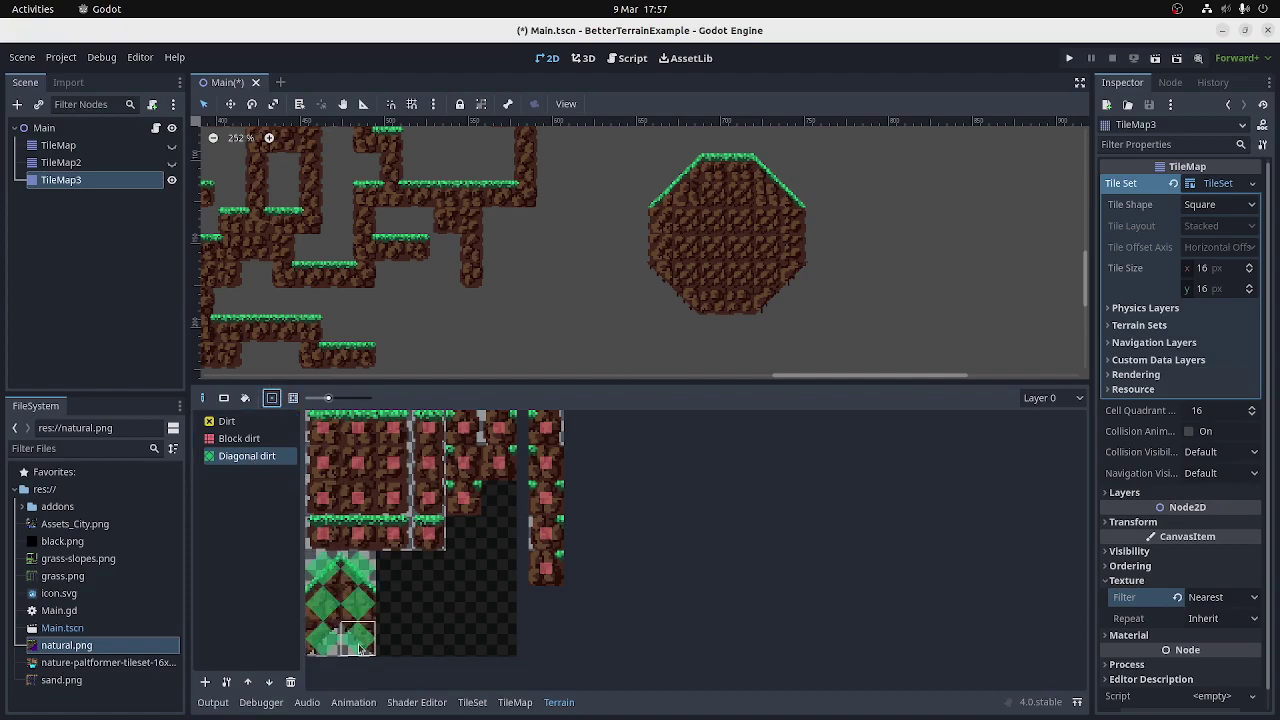
Paint Dirt corner bits onto the diagonal slope tiles
{"action": "left_click", "coordinate": [293, 398]}
{"action": "left_click", "coordinate": [228, 422]}
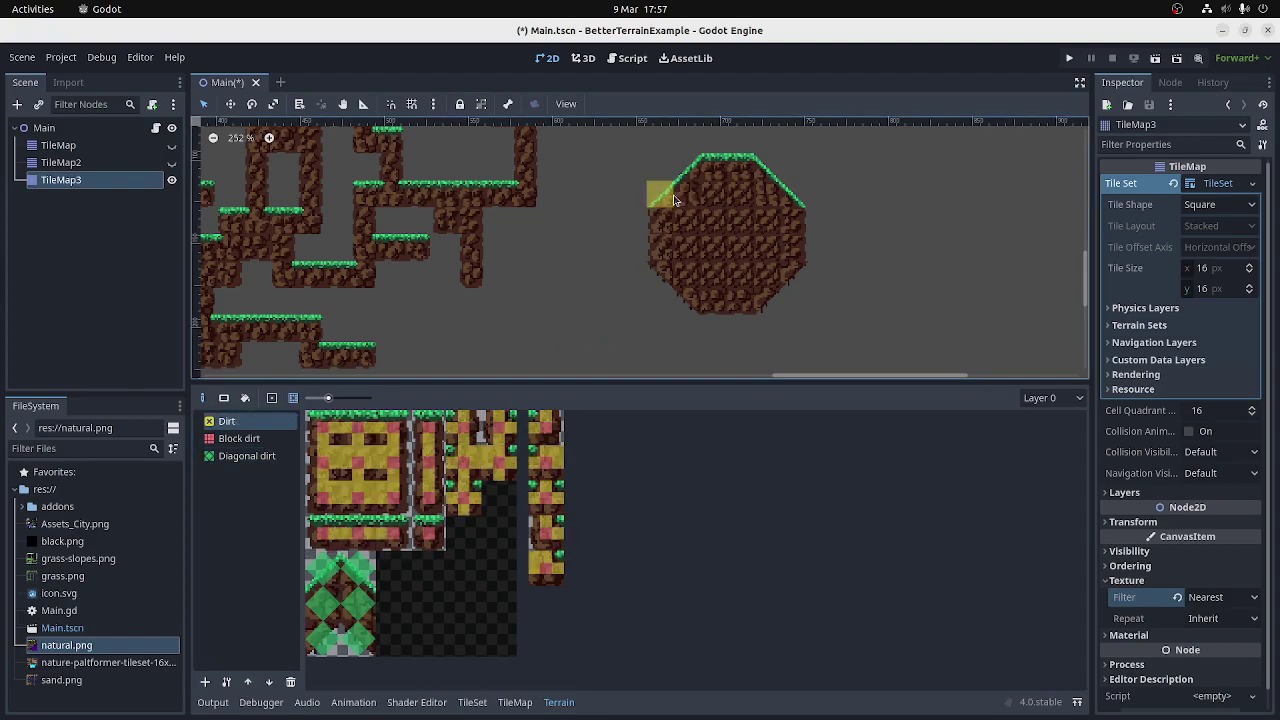
{"action": "scroll", "coordinate": [674, 200], "scroll_direction": "up", "scroll_amount": 7}
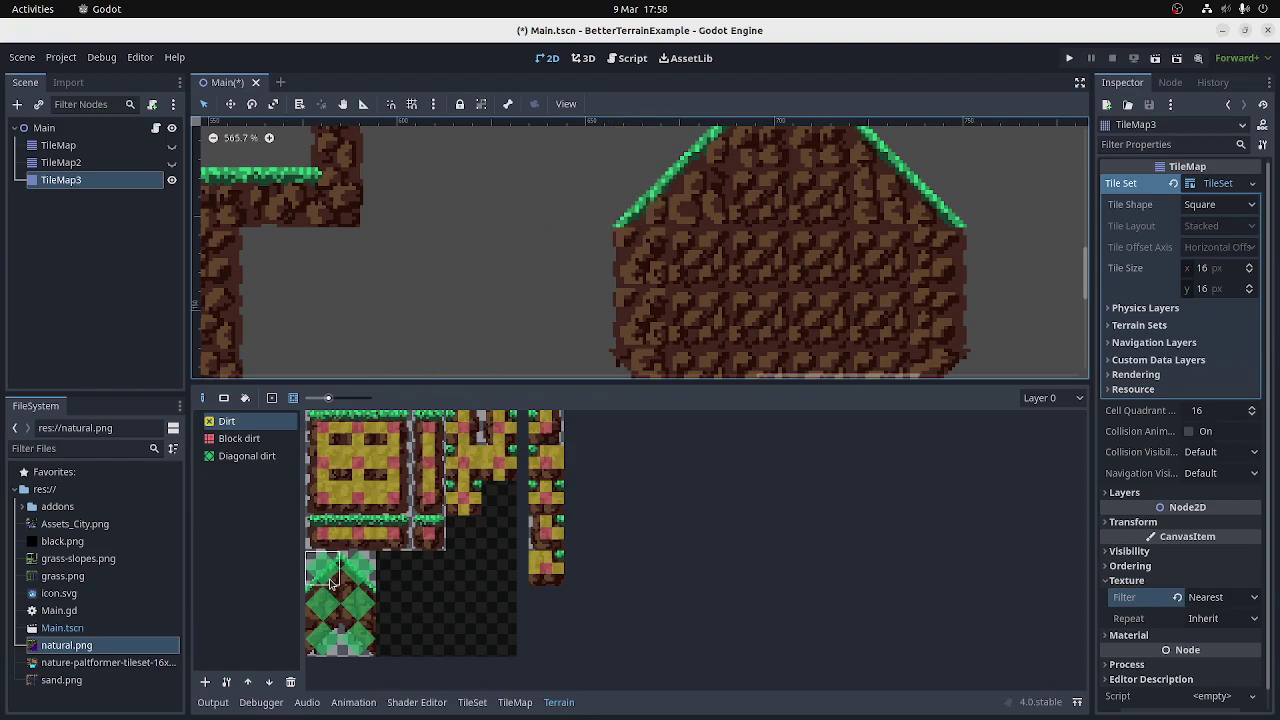
{"action": "mouse_move", "coordinate": [335, 585]}
{"action": "left_mouse_down"}
{"action": "mouse_move", "coordinate": [409, 502]}
{"action": "mouse_move", "coordinate": [359, 578]}
{"action": "left_mouse_up"}
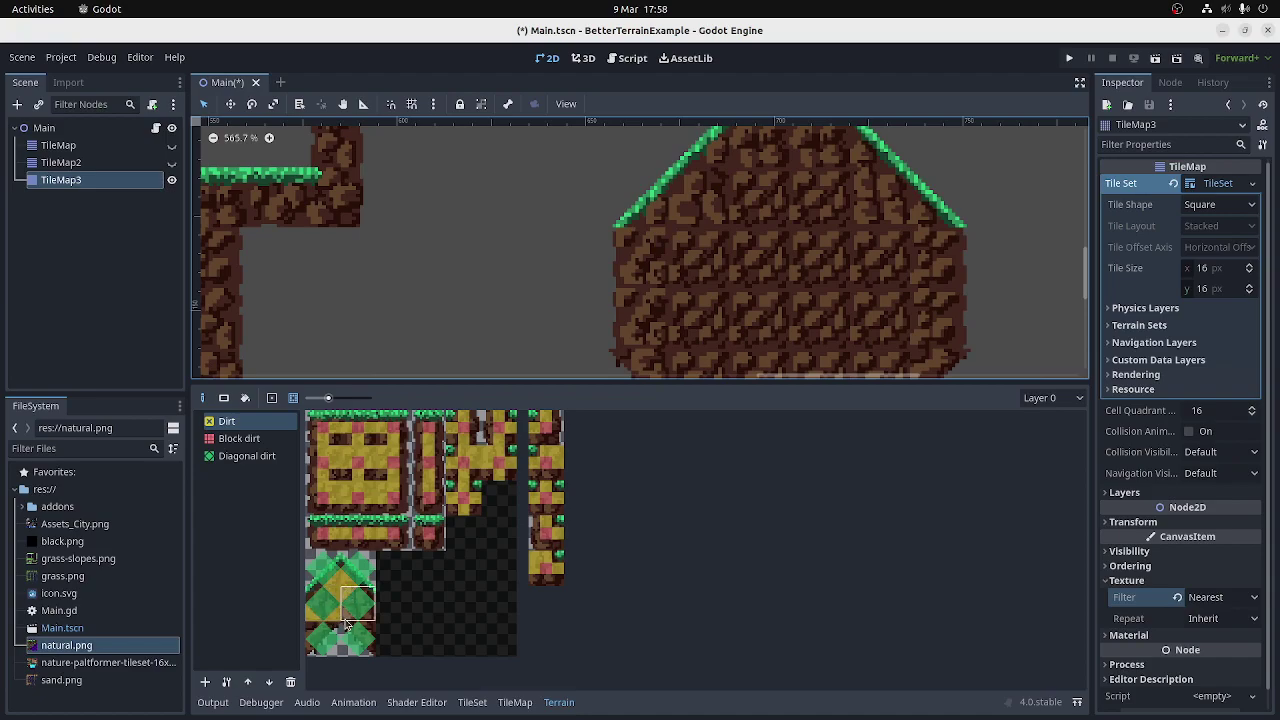
{"action": "scroll", "coordinate": [693, 250], "scroll_direction": "down", "scroll_amount": 4}
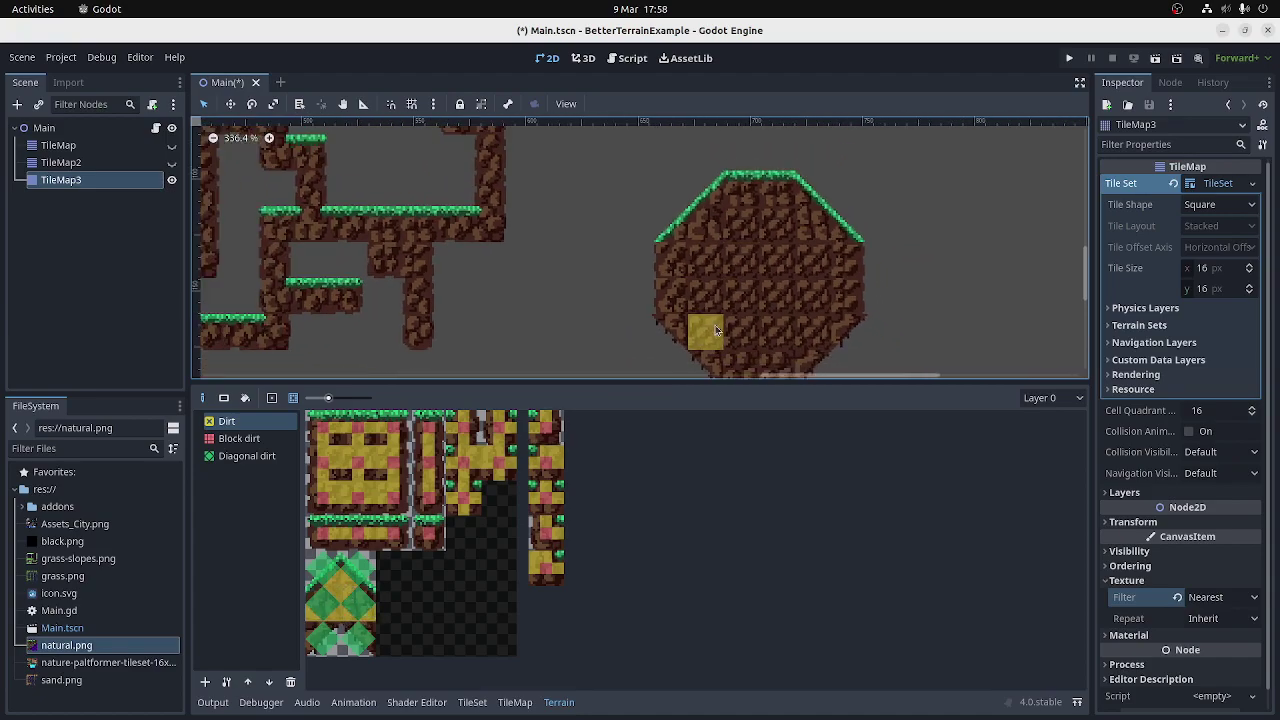
{"action": "scroll", "coordinate": [763, 330], "scroll_direction": "up", "scroll_amount": 4}
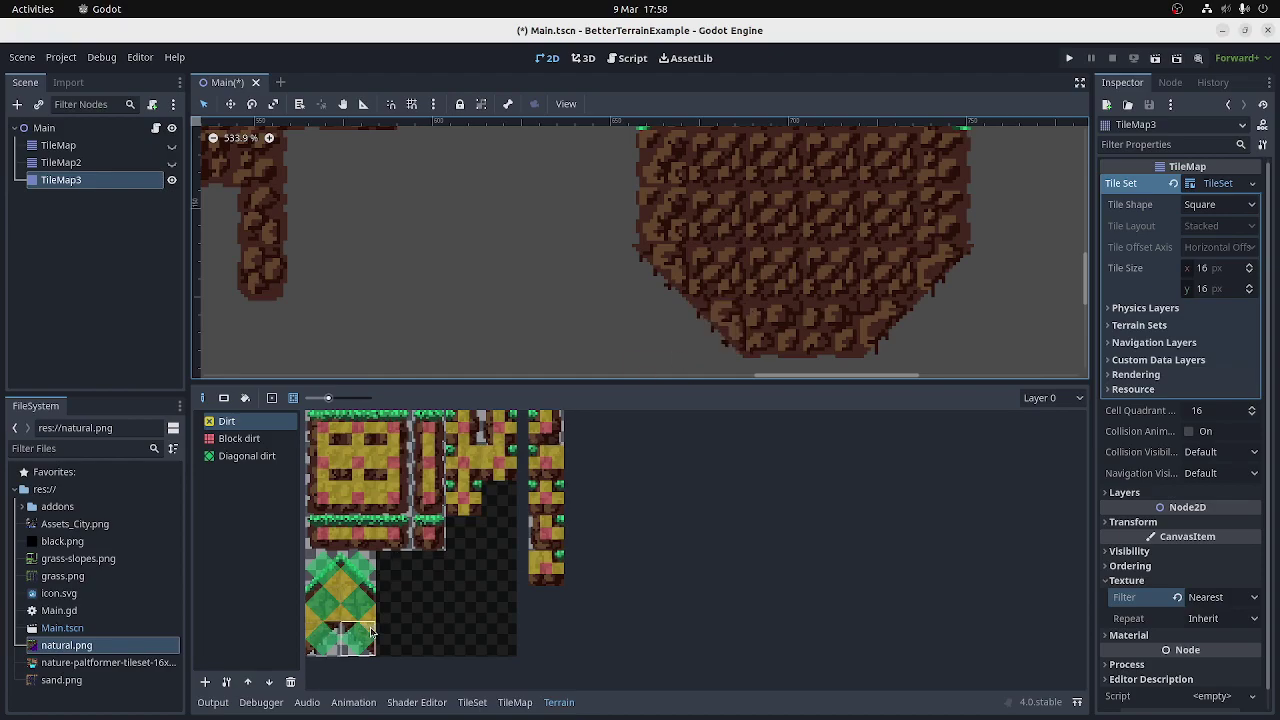
{"action": "scroll", "coordinate": [641, 163], "scroll_direction": "down", "scroll_amount": 5}
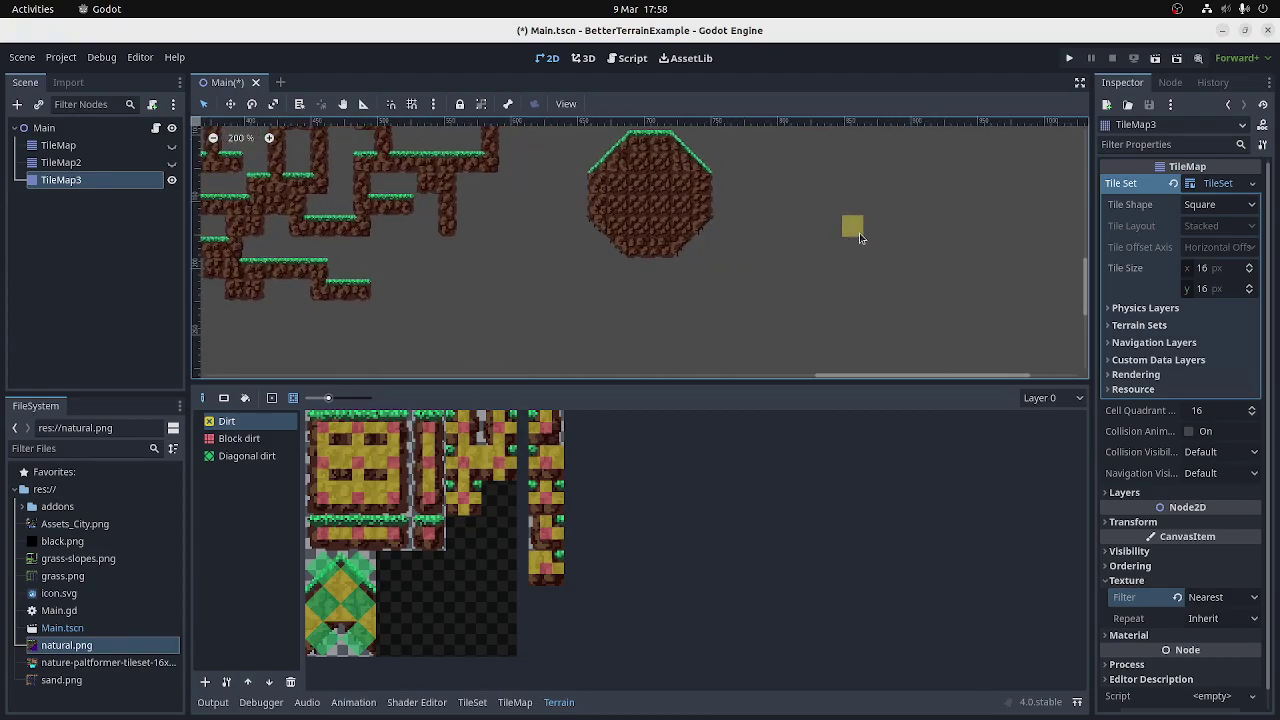
Paint a Diagonal dirt diamond mound with a pointed grassy top right of the octagon
{"action": "left_click", "coordinate": [247, 456]}
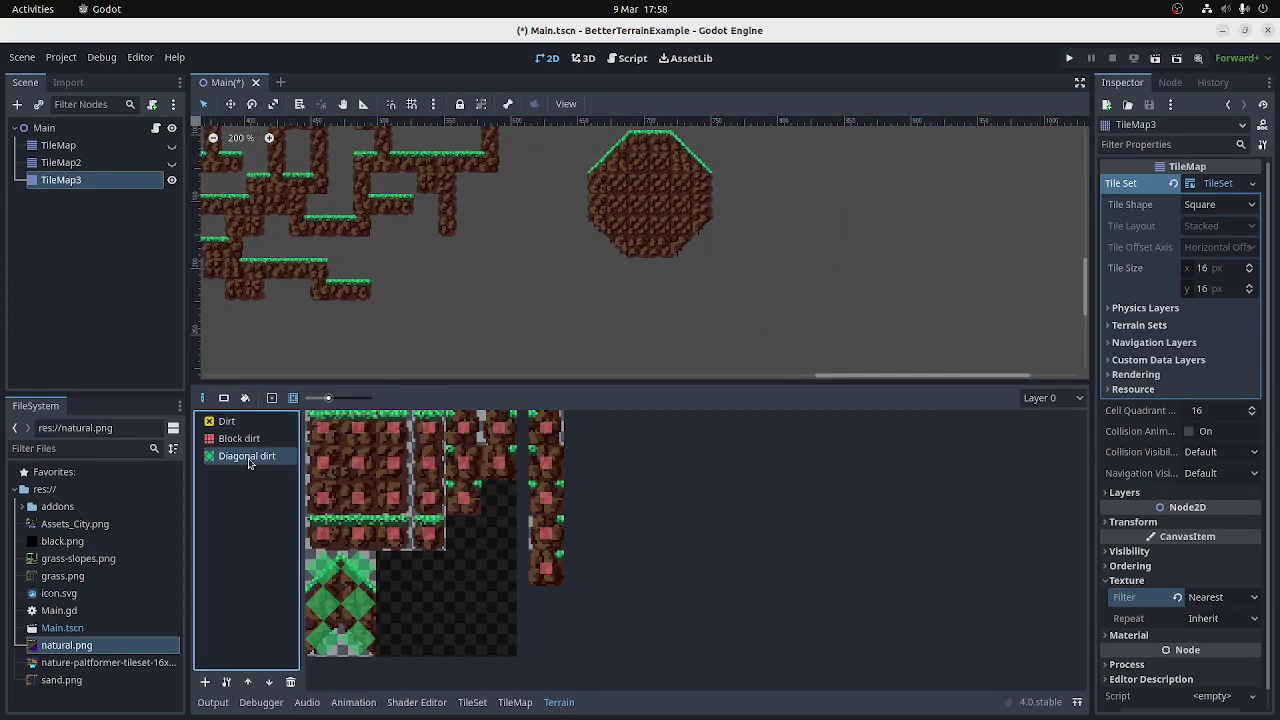
{"action": "left_click", "coordinate": [795, 238]}
{"action": "mouse_move", "coordinate": [782, 288]}
{"action": "left_mouse_down"}
{"action": "mouse_move", "coordinate": [798, 315]}
{"action": "mouse_move", "coordinate": [827, 252]}
{"action": "mouse_move", "coordinate": [841, 283]}
{"action": "mouse_move", "coordinate": [819, 268]}
{"action": "mouse_move", "coordinate": [847, 272]}
{"action": "mouse_move", "coordinate": [829, 301]}
{"action": "mouse_move", "coordinate": [851, 286]}
{"action": "mouse_move", "coordinate": [793, 329]}
{"action": "mouse_move", "coordinate": [761, 290]}
{"action": "mouse_move", "coordinate": [820, 327]}
{"action": "mouse_move", "coordinate": [792, 334]}
{"action": "mouse_move", "coordinate": [802, 313]}
{"action": "mouse_move", "coordinate": [765, 285]}
{"action": "left_mouse_up"}
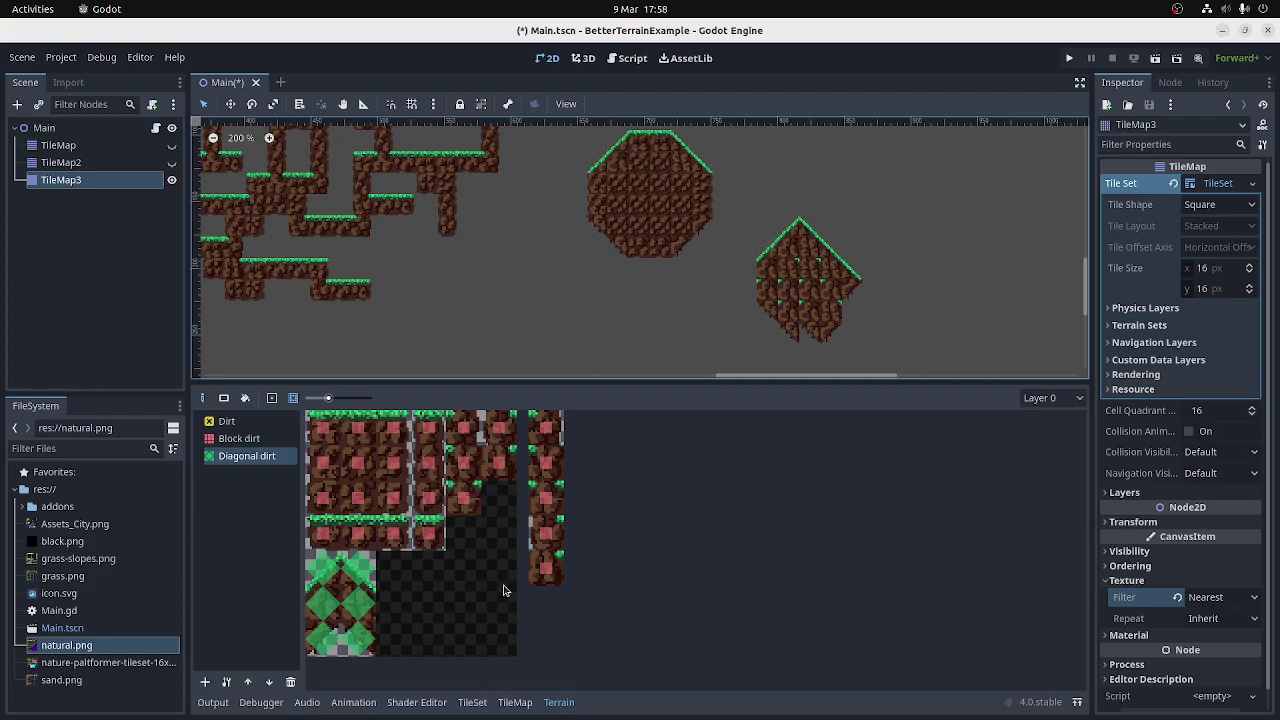
Create five alternative tiles from base dirt tiles, including (1,1) and (2,1), in natural.png
{"action": "left_click", "coordinate": [471, 703]}
{"action": "right_click", "coordinate": [697, 495]}
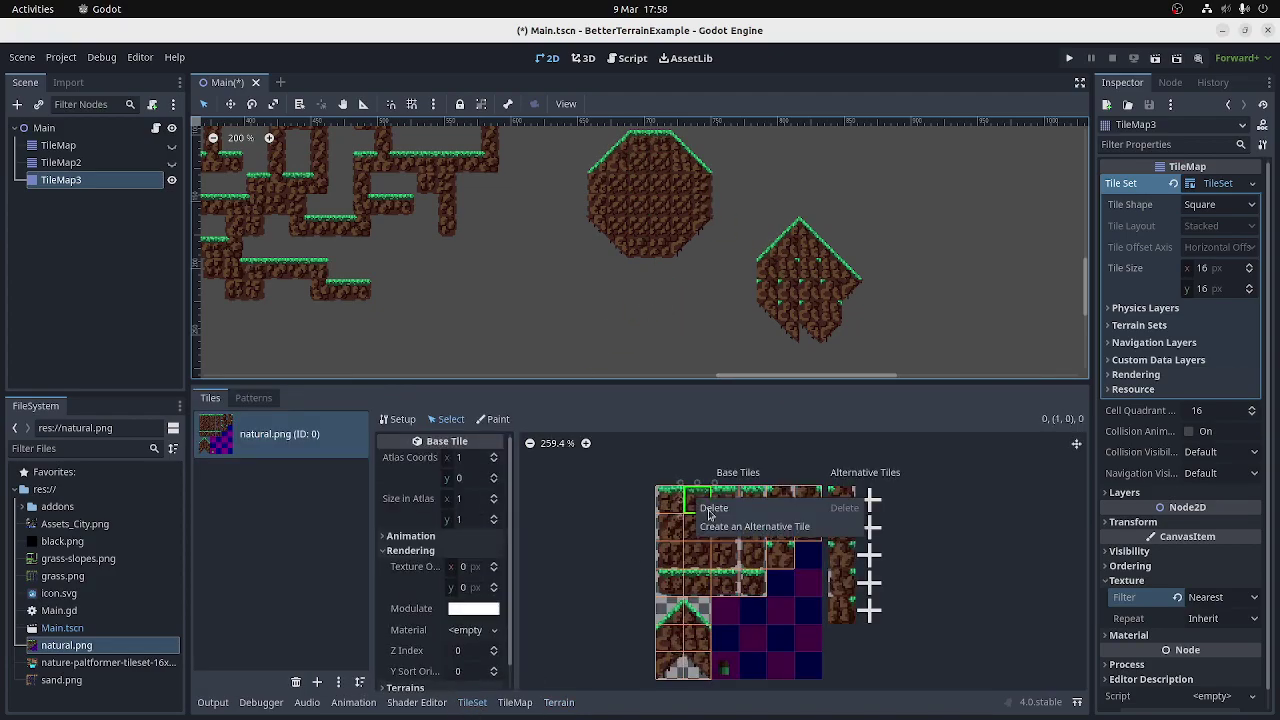
{"action": "left_click", "coordinate": [740, 523]}
{"action": "right_click", "coordinate": [698, 530]}
{"action": "left_click", "coordinate": [708, 557]}
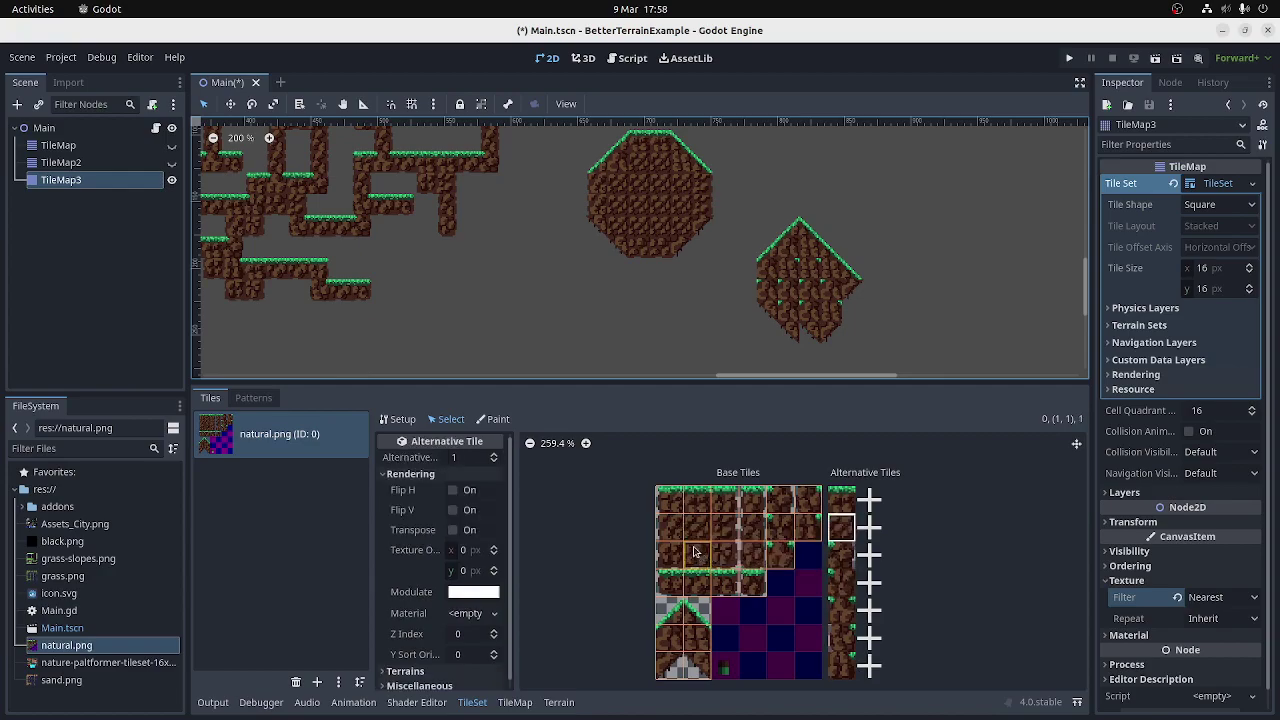
{"action": "right_click", "coordinate": [697, 530]}
{"action": "left_click", "coordinate": [720, 562]}
{"action": "right_click", "coordinate": [675, 522]}
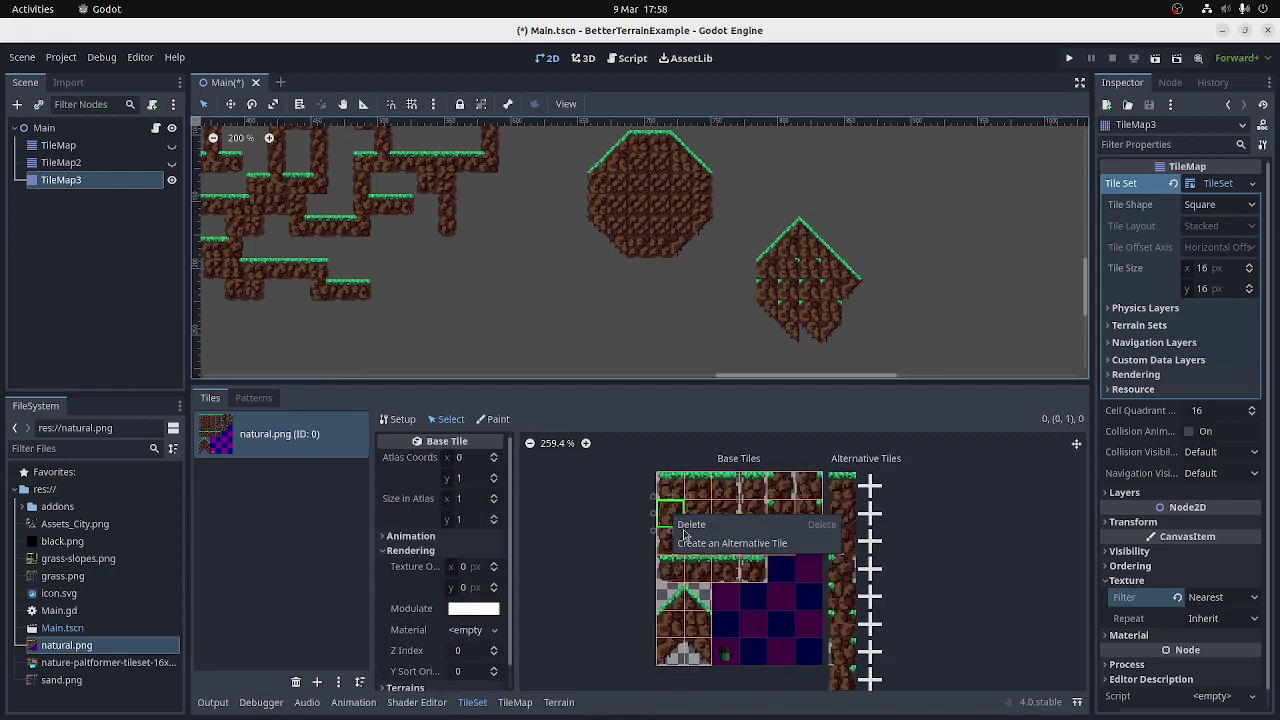
{"action": "left_click", "coordinate": [702, 556]}
{"action": "right_click", "coordinate": [724, 499]}
{"action": "left_click", "coordinate": [740, 527]}
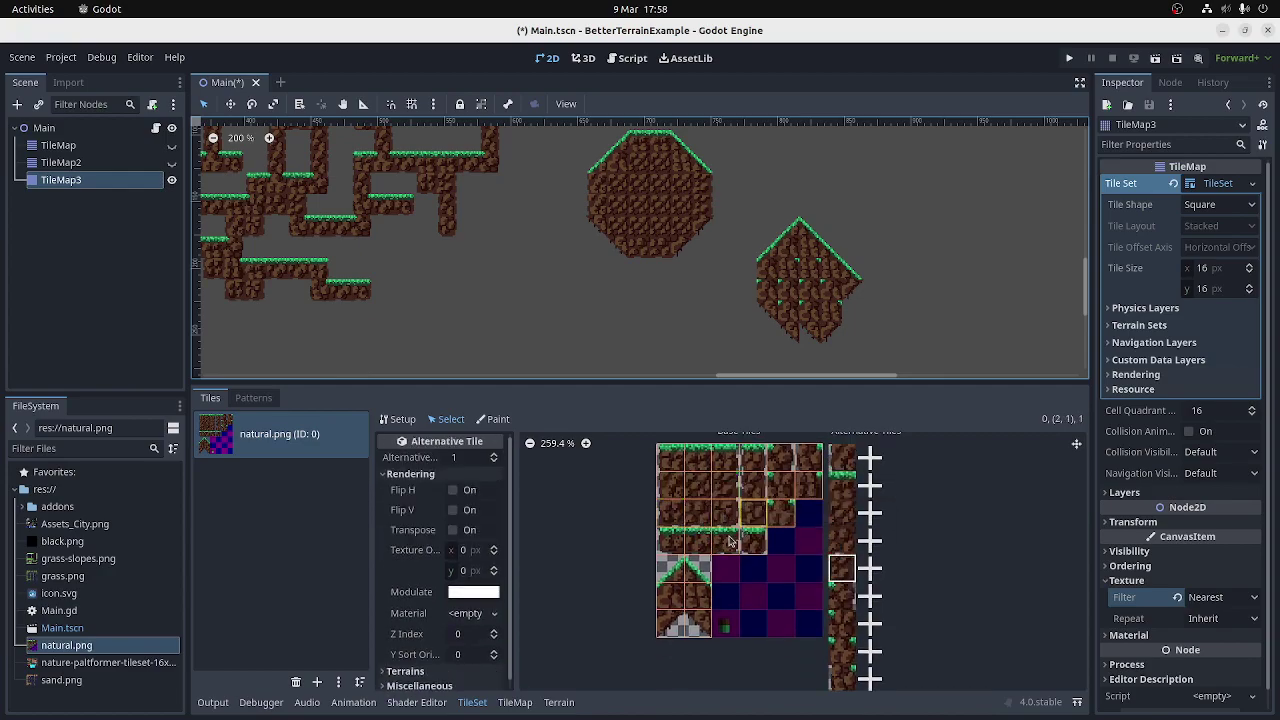
{"action": "left_click", "coordinate": [558, 702]}
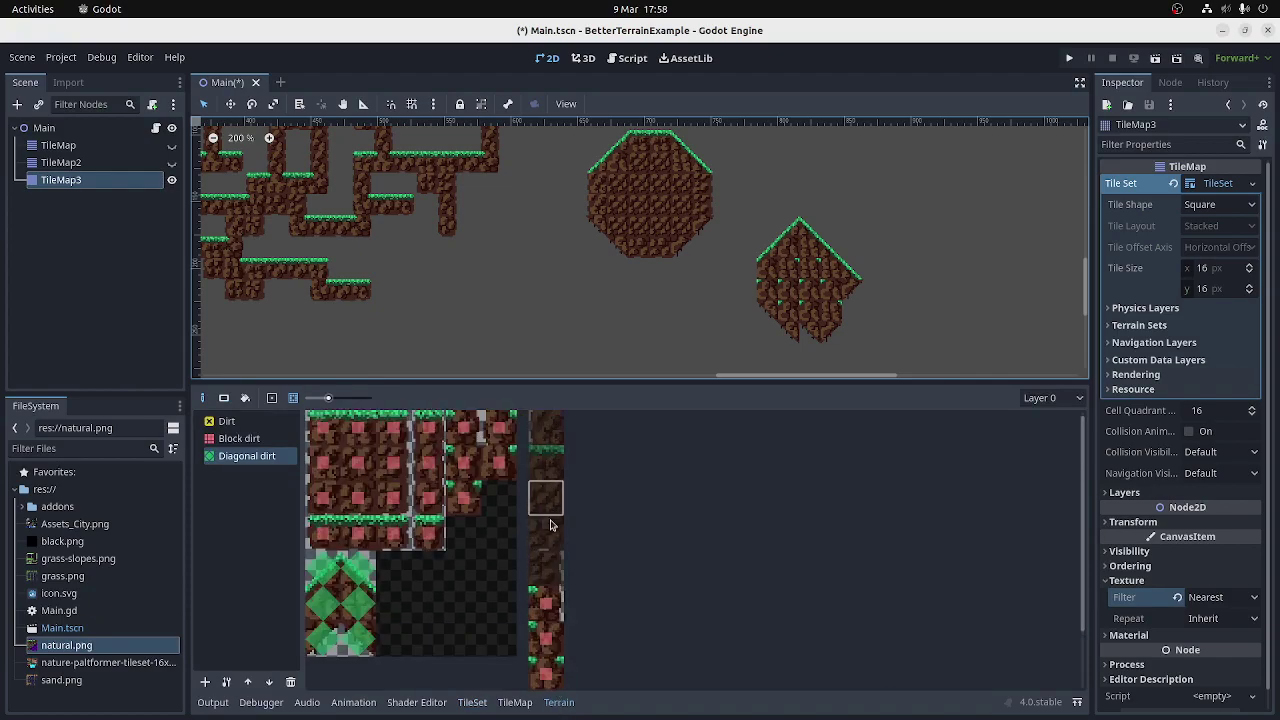
Assign Diagonal dirt to the far-right alternative-tile column, then select Dirt for corner-bit painting
{"action": "left_click", "coordinate": [271, 399]}
{"action": "left_click_drag", "start_coordinate": [546, 428], "coordinate": [548, 562]}
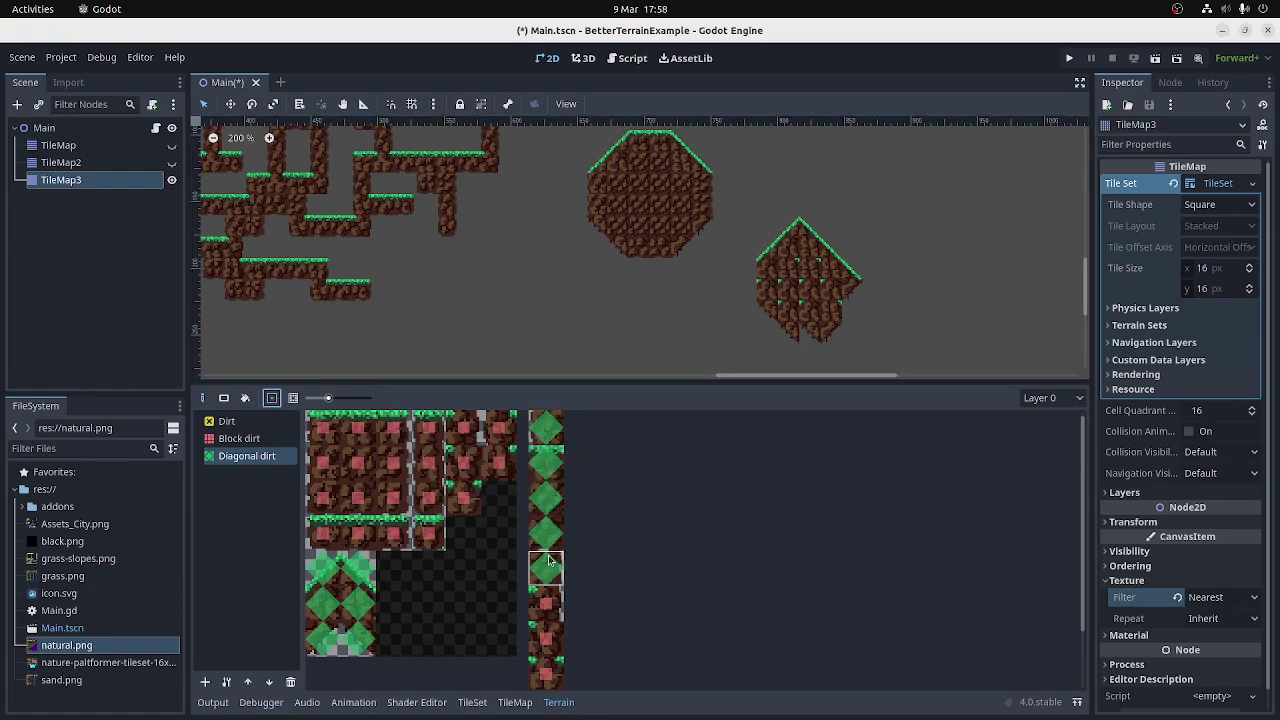
{"action": "left_click", "coordinate": [236, 422]}
{"action": "left_click", "coordinate": [293, 398]}
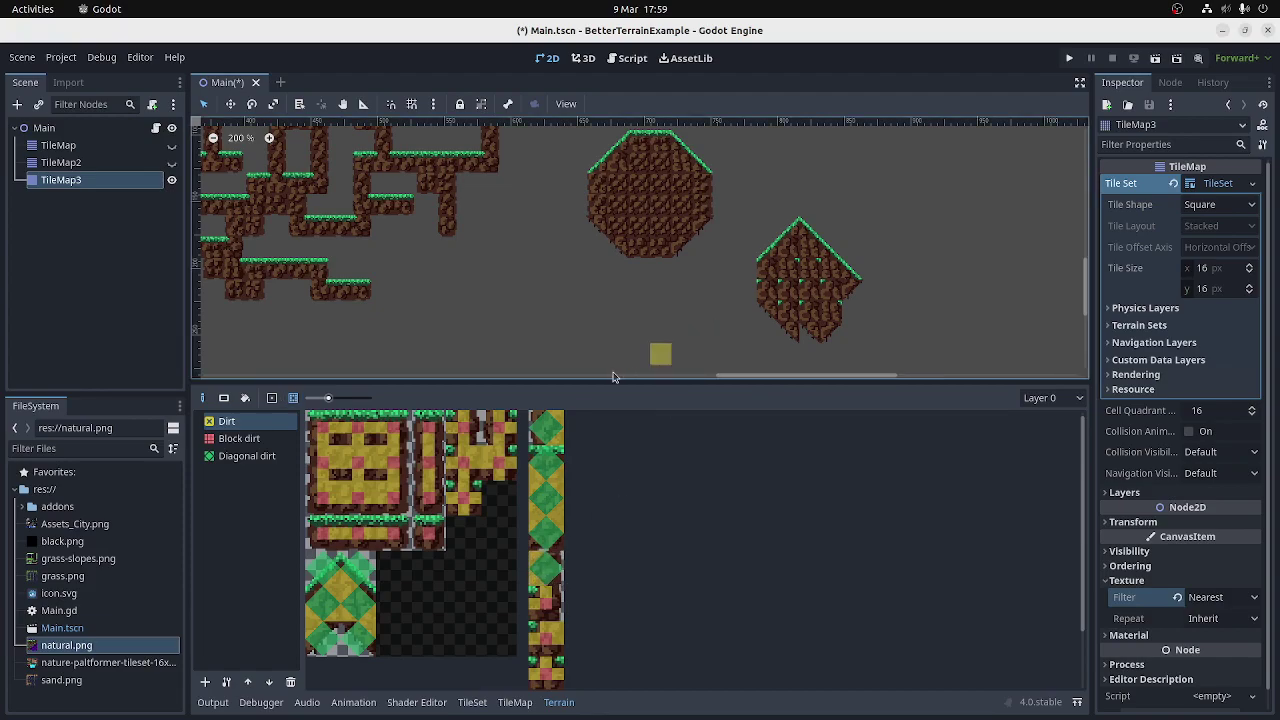
Paint Diagonal dirt ledges left of the mound and along the bottom
{"action": "left_click", "coordinate": [239, 457]}
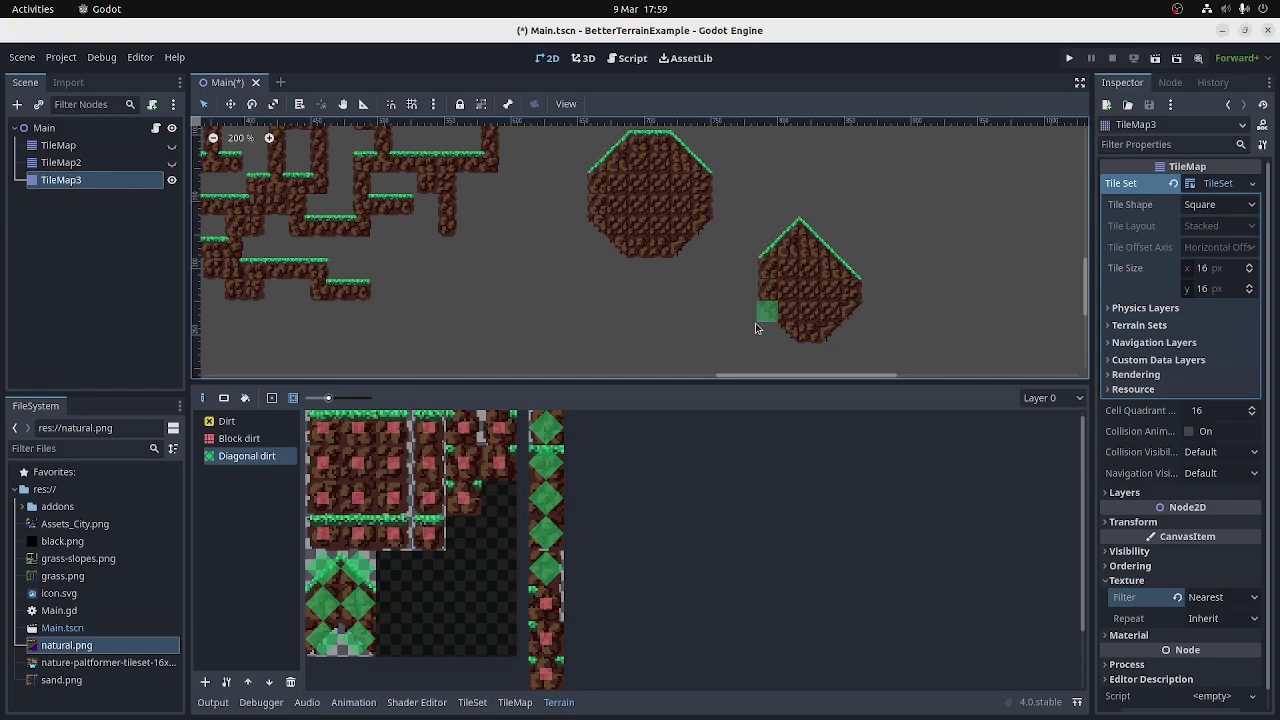
{"action": "mouse_move", "coordinate": [763, 323]}
{"action": "left_mouse_down"}
{"action": "mouse_move", "coordinate": [704, 313]}
{"action": "mouse_move", "coordinate": [761, 306]}
{"action": "mouse_move", "coordinate": [708, 325]}
{"action": "mouse_move", "coordinate": [736, 325]}
{"action": "mouse_move", "coordinate": [640, 330]}
{"action": "left_mouse_up"}
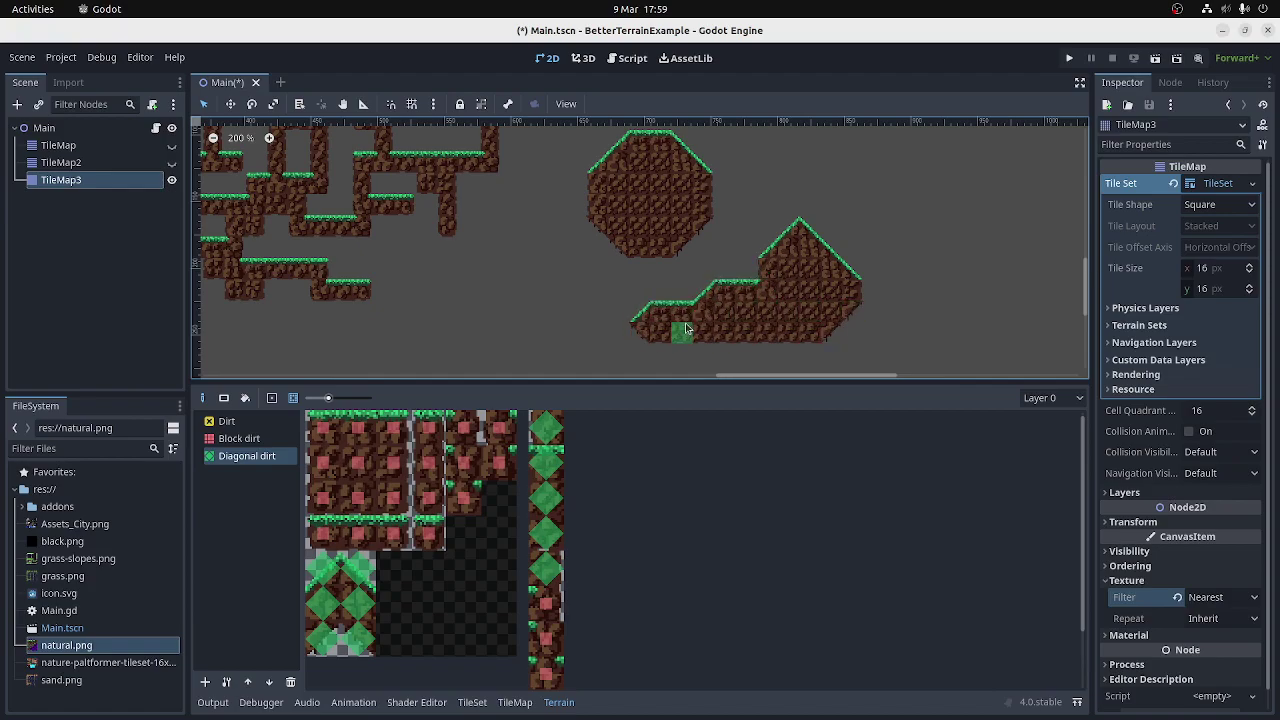
{"action": "scroll", "coordinate": [764, 212], "scroll_direction": "down", "scroll_amount": 1}
{"action": "scroll", "coordinate": [797, 359], "scroll_direction": "up", "scroll_amount": 1}
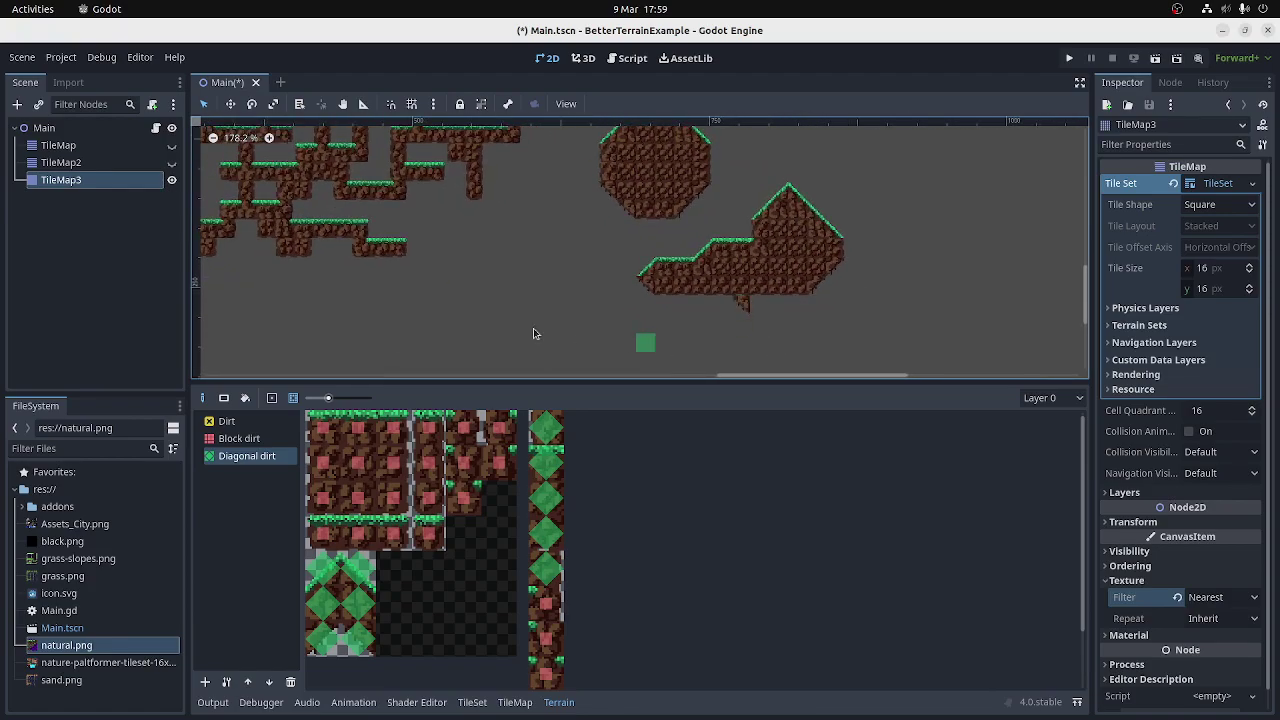
{"action": "left_click", "coordinate": [472, 322]}
{"action": "mouse_move", "coordinate": [513, 344]}
{"action": "left_mouse_down"}
{"action": "mouse_move", "coordinate": [481, 311]}
{"action": "mouse_move", "coordinate": [454, 310]}
{"action": "mouse_move", "coordinate": [458, 334]}
{"action": "mouse_move", "coordinate": [489, 334]}
{"action": "mouse_move", "coordinate": [543, 292]}
{"action": "mouse_move", "coordinate": [507, 276]}
{"action": "mouse_move", "coordinate": [533, 306]}
{"action": "mouse_move", "coordinate": [543, 268]}
{"action": "mouse_move", "coordinate": [577, 302]}
{"action": "mouse_move", "coordinate": [520, 330]}
{"action": "mouse_move", "coordinate": [608, 294]}
{"action": "mouse_move", "coordinate": [580, 290]}
{"action": "mouse_move", "coordinate": [649, 288]}
{"action": "mouse_move", "coordinate": [621, 311]}
{"action": "mouse_move", "coordinate": [571, 308]}
{"action": "mouse_move", "coordinate": [757, 311]}
{"action": "left_mouse_up"}
{"action": "scroll", "coordinate": [638, 238], "scroll_direction": "down", "scroll_amount": 11}
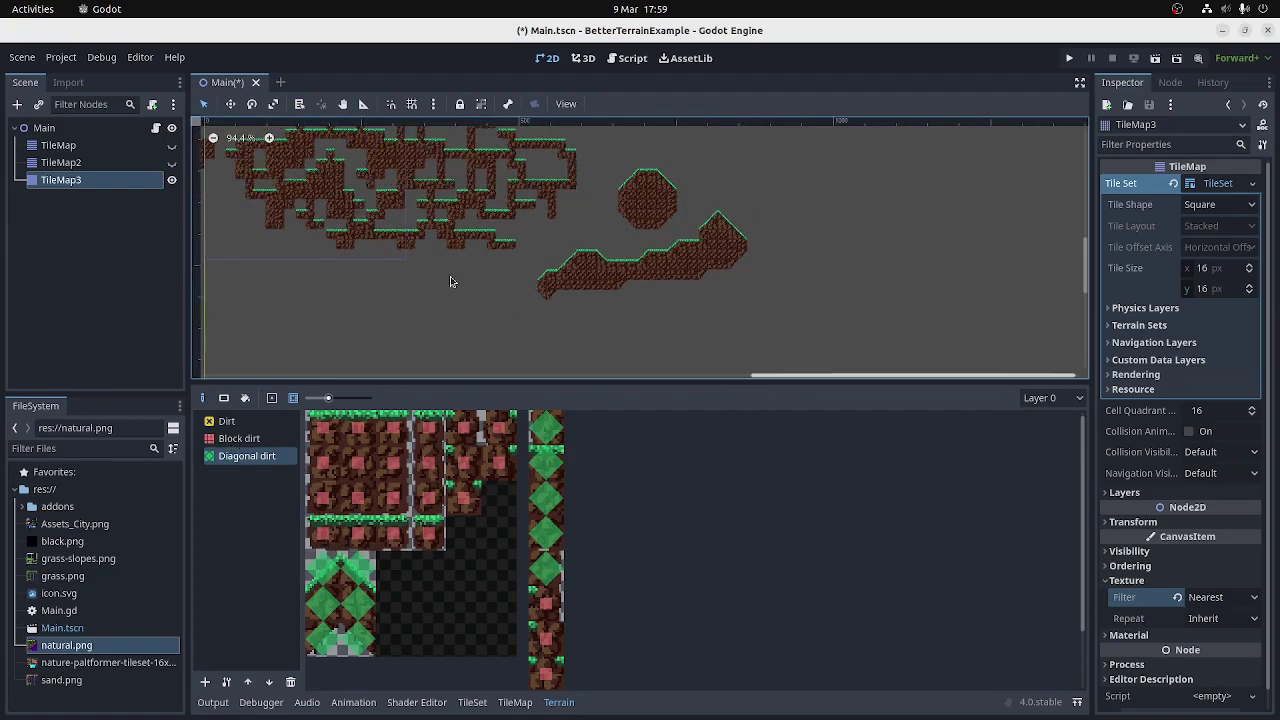
{"action": "scroll", "coordinate": [590, 165], "scroll_direction": "up", "scroll_amount": 7}
Paint a diagonal slope from the upper ledge to the octagon and two pointed grassy hills
{"action": "mouse_move", "coordinate": [585, 176]}
{"action": "left_mouse_down"}
{"action": "mouse_move", "coordinate": [634, 227]}
{"action": "mouse_move", "coordinate": [573, 200]}
{"action": "mouse_move", "coordinate": [632, 248]}
{"action": "left_mouse_up"}
{"action": "scroll", "coordinate": [580, 180], "scroll_direction": "up", "scroll_amount": 2}
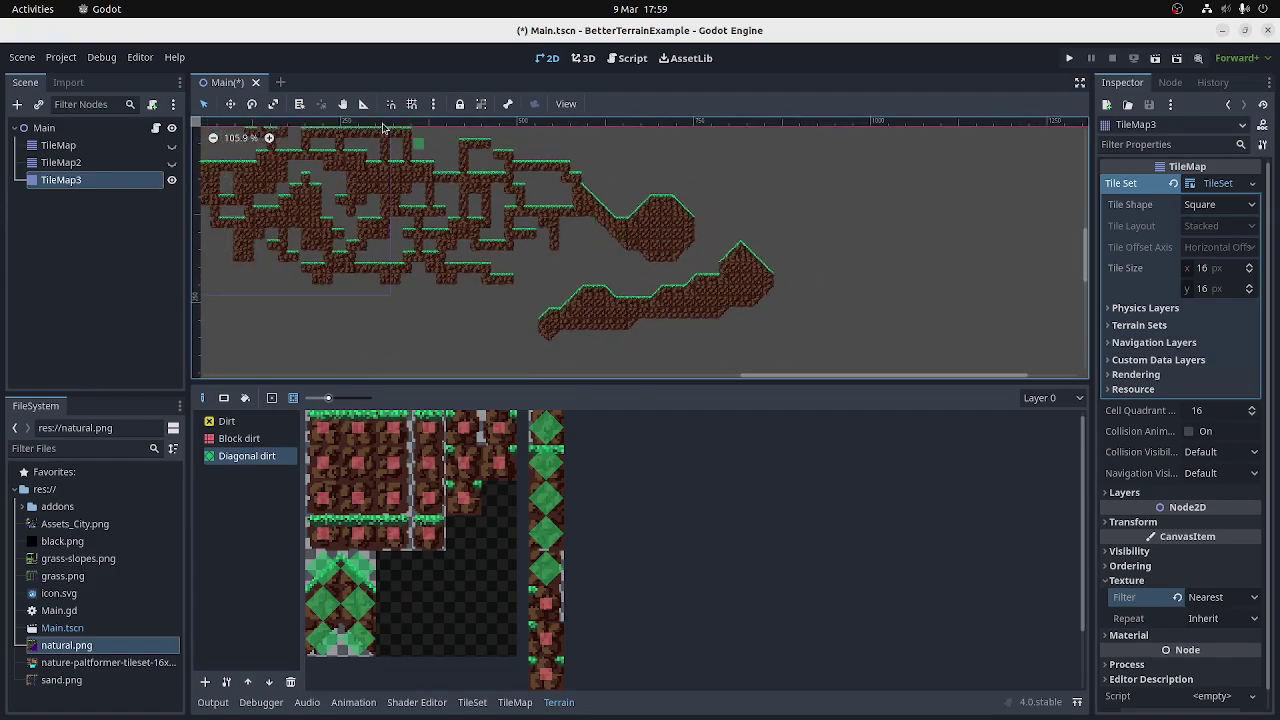
{"action": "mouse_move", "coordinate": [550, 141]}
{"action": "left_mouse_down"}
{"action": "mouse_move", "coordinate": [525, 160]}
{"action": "mouse_move", "coordinate": [560, 150]}
{"action": "mouse_move", "coordinate": [525, 150]}
{"action": "mouse_move", "coordinate": [520, 165]}
{"action": "mouse_move", "coordinate": [572, 182]}
{"action": "mouse_move", "coordinate": [640, 168]}
{"action": "left_mouse_up"}
{"action": "scroll", "coordinate": [552, 229], "scroll_direction": "down", "scroll_amount": 2}
{"action": "scroll", "coordinate": [512, 227], "scroll_direction": "up", "scroll_amount": 1}
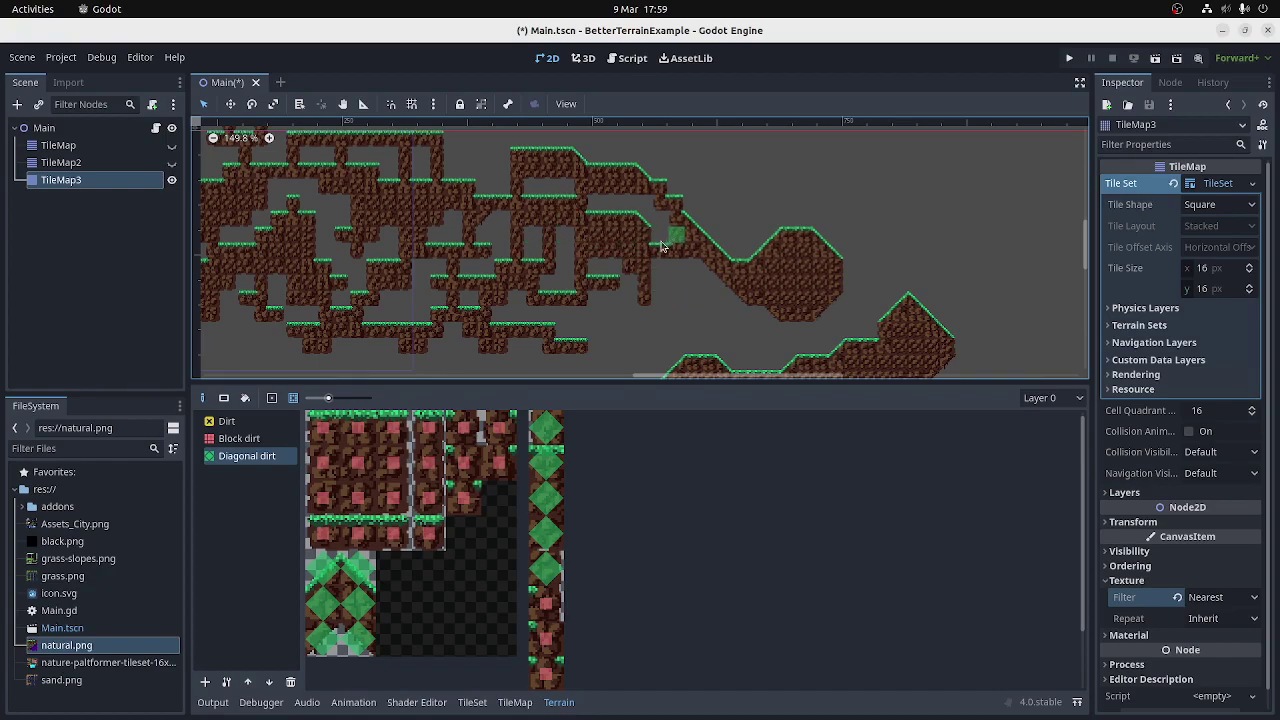
{"action": "scroll", "coordinate": [543, 288], "scroll_direction": "down", "scroll_amount": 2}
{"action": "middle_click_drag", "start_coordinate": [543, 288], "coordinate": [616, 312]}
{"action": "scroll", "coordinate": [511, 195], "scroll_direction": "up", "scroll_amount": 3}
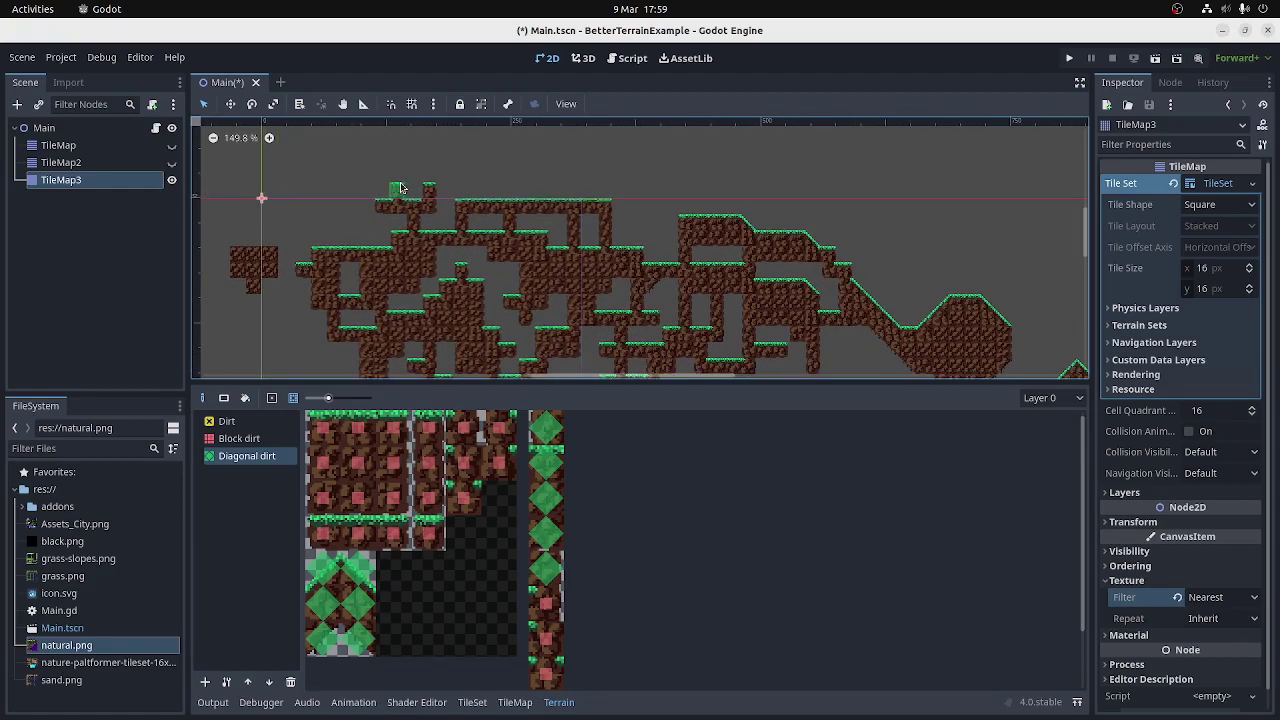
{"action": "mouse_move", "coordinate": [511, 195]}
{"action": "left_mouse_down"}
{"action": "mouse_move", "coordinate": [608, 190]}
{"action": "mouse_move", "coordinate": [505, 172]}
{"action": "mouse_move", "coordinate": [545, 172]}
{"action": "left_mouse_up"}
{"action": "left_click", "coordinate": [548, 155]}
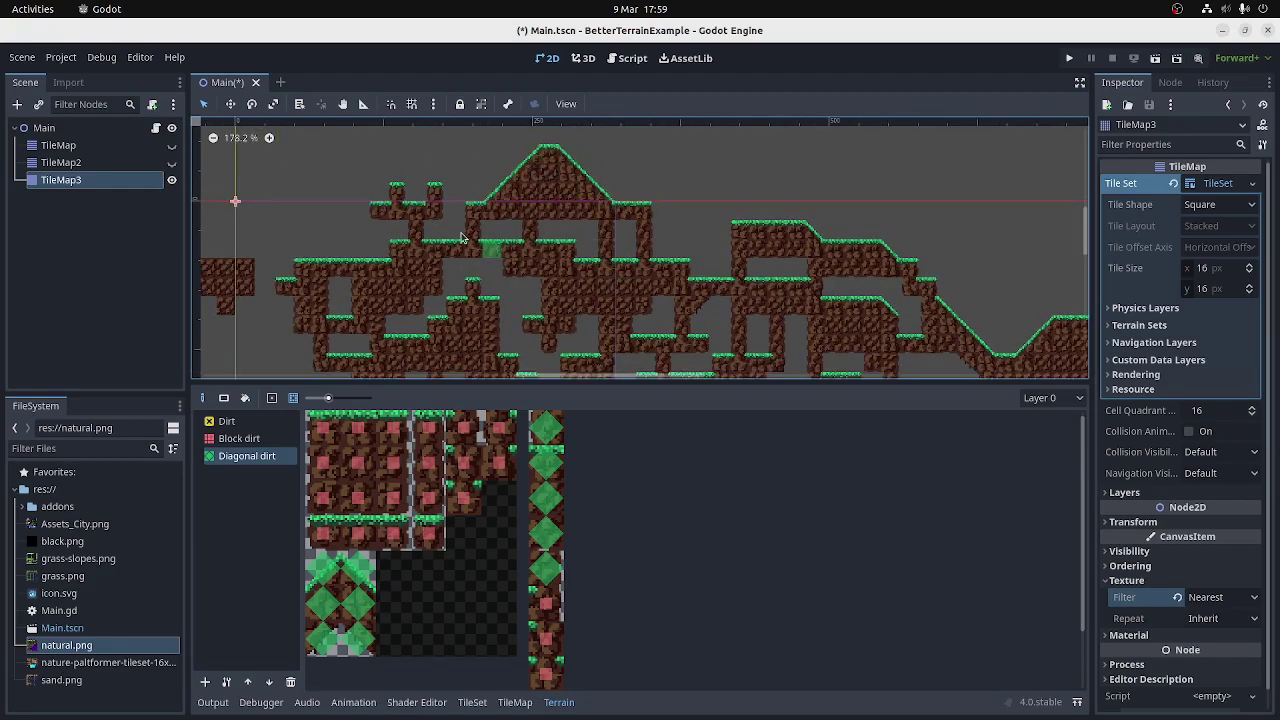
Fill Diagonal dirt along the level's bottom edge
{"action": "scroll", "coordinate": [405, 232], "scroll_direction": "down", "scroll_amount": 1}
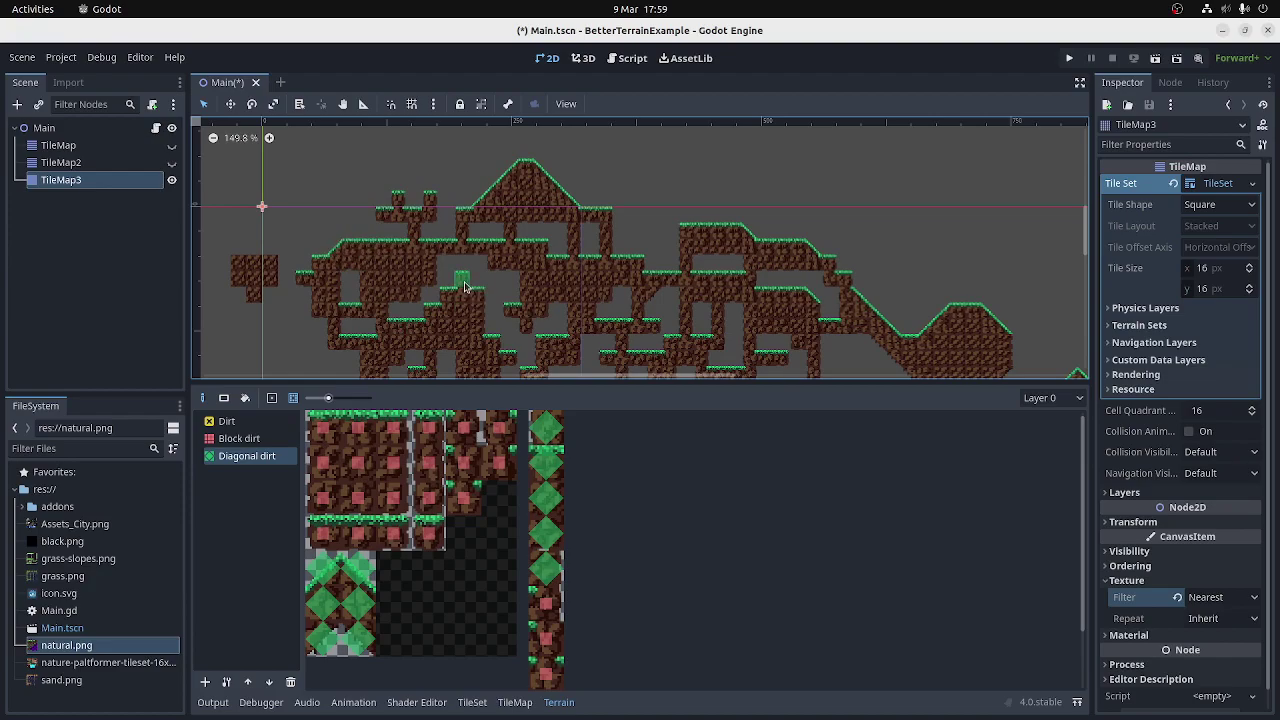
{"action": "scroll", "coordinate": [380, 288], "scroll_direction": "up", "scroll_amount": 1}
{"action": "scroll", "coordinate": [360, 285], "scroll_direction": "down", "scroll_amount": 2}
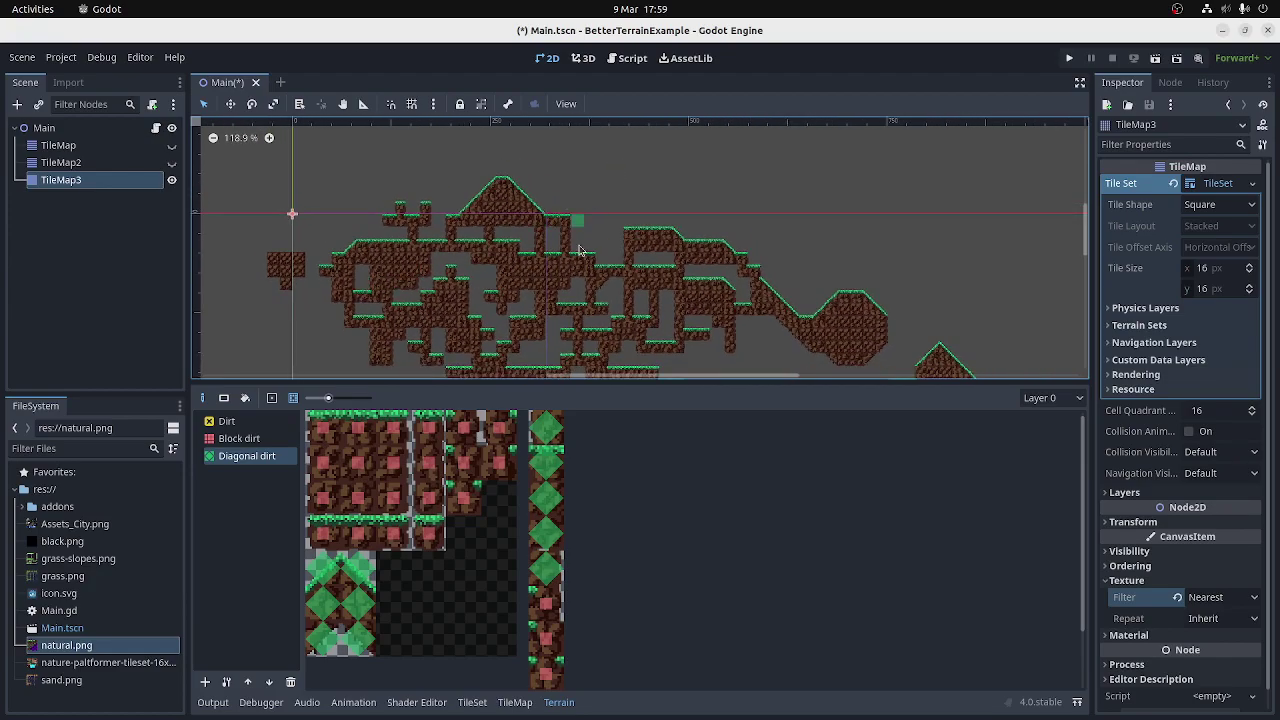
{"action": "left_click_drag", "start_coordinate": [625, 381], "coordinate": [625, 511]}
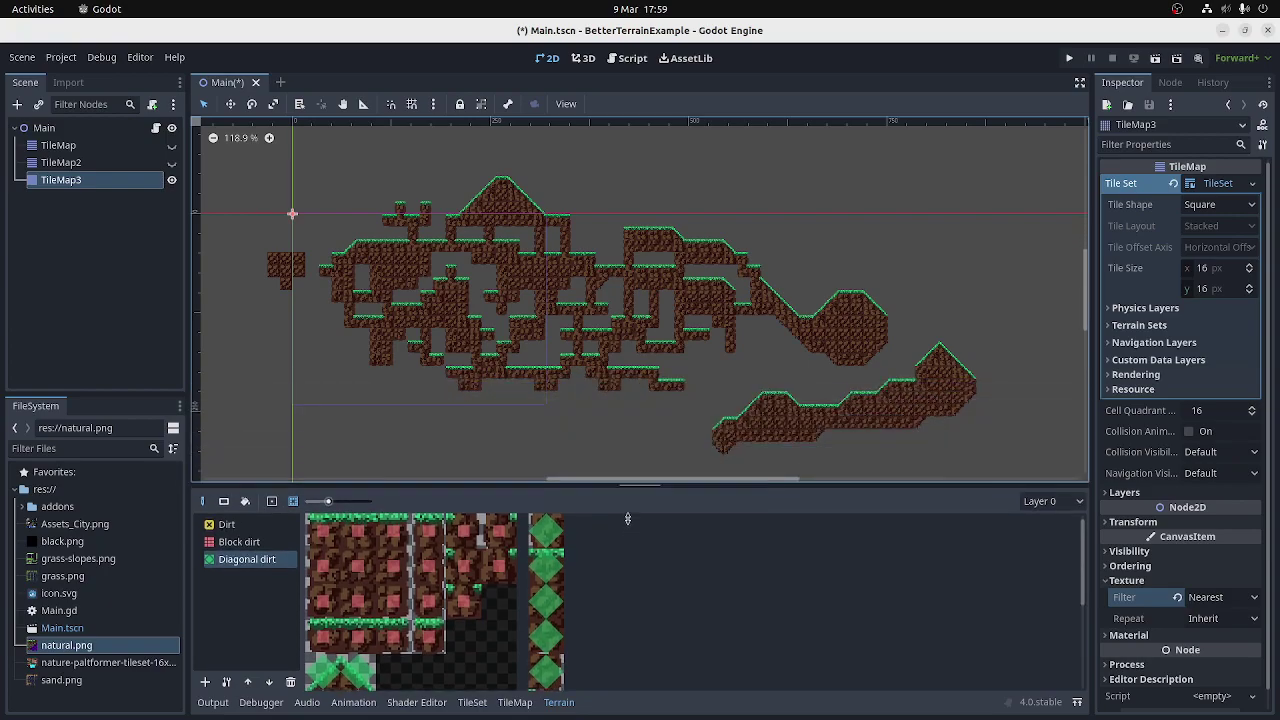
{"action": "mouse_move", "coordinate": [399, 357]}
{"action": "left_mouse_down"}
{"action": "mouse_move", "coordinate": [474, 408]}
{"action": "mouse_move", "coordinate": [424, 374]}
{"action": "mouse_move", "coordinate": [471, 404]}
{"action": "mouse_move", "coordinate": [594, 369]}
{"action": "mouse_move", "coordinate": [556, 406]}
{"action": "mouse_move", "coordinate": [575, 385]}
{"action": "mouse_move", "coordinate": [620, 418]}
{"action": "mouse_move", "coordinate": [574, 397]}
{"action": "mouse_move", "coordinate": [563, 418]}
{"action": "mouse_move", "coordinate": [632, 385]}
{"action": "mouse_move", "coordinate": [576, 417]}
{"action": "mouse_move", "coordinate": [541, 400]}
{"action": "mouse_move", "coordinate": [593, 409]}
{"action": "mouse_move", "coordinate": [639, 392]}
{"action": "mouse_move", "coordinate": [672, 405]}
{"action": "left_mouse_up"}
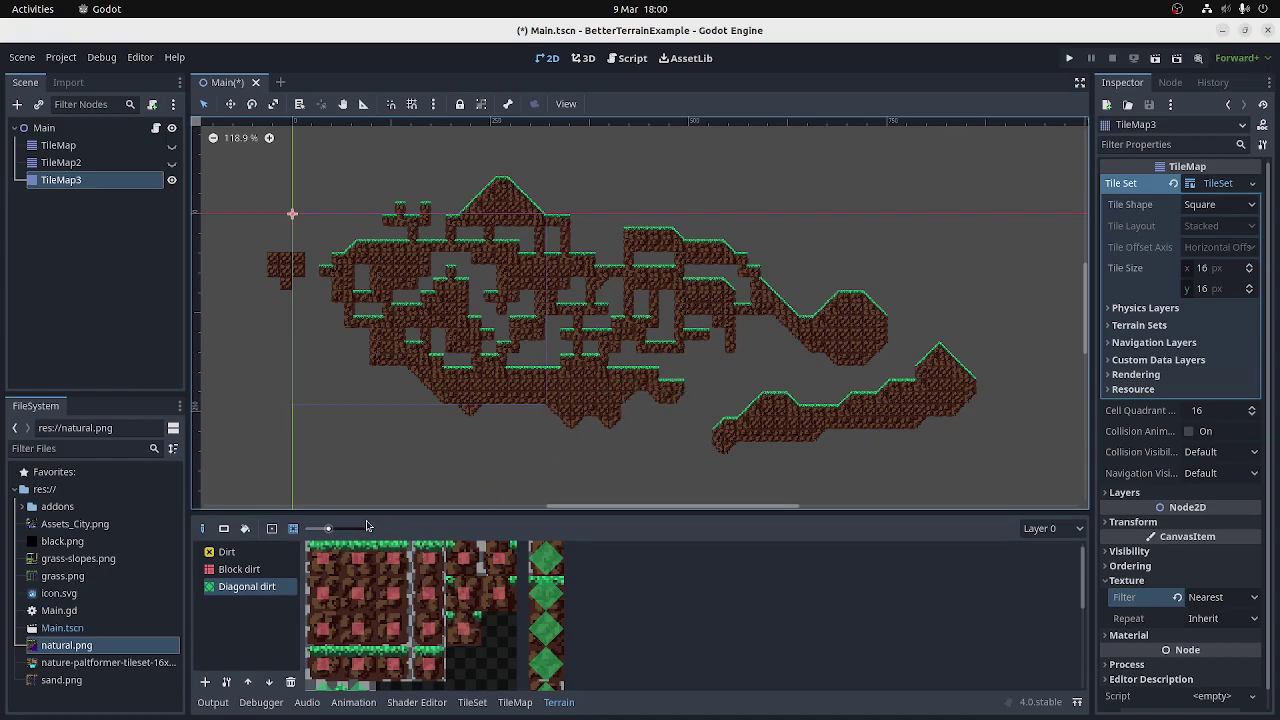
Paint three Block dirt columns hanging beneath the main platform
{"action": "left_click", "coordinate": [248, 568]}
{"action": "scroll", "coordinate": [510, 420], "scroll_direction": "up", "scroll_amount": 3}
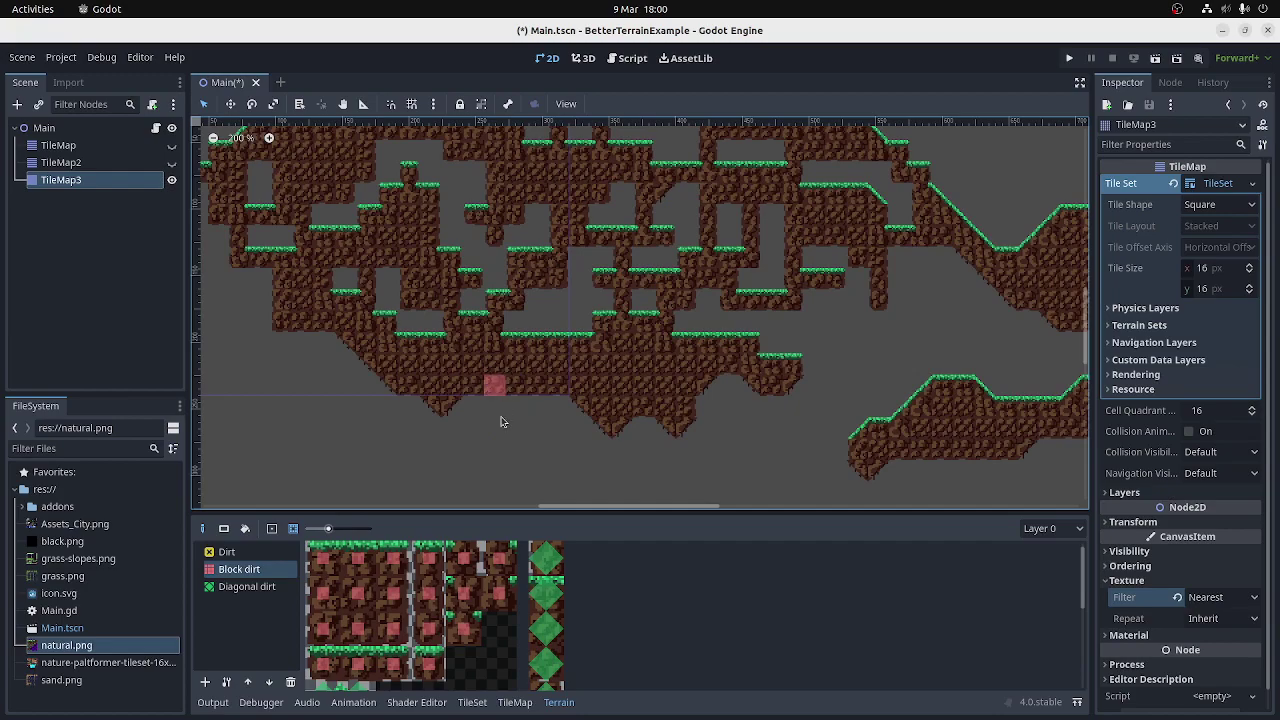
{"action": "left_click_drag", "start_coordinate": [498, 388], "coordinate": [496, 452]}
{"action": "left_click_drag", "start_coordinate": [616, 433], "coordinate": [622, 492]}
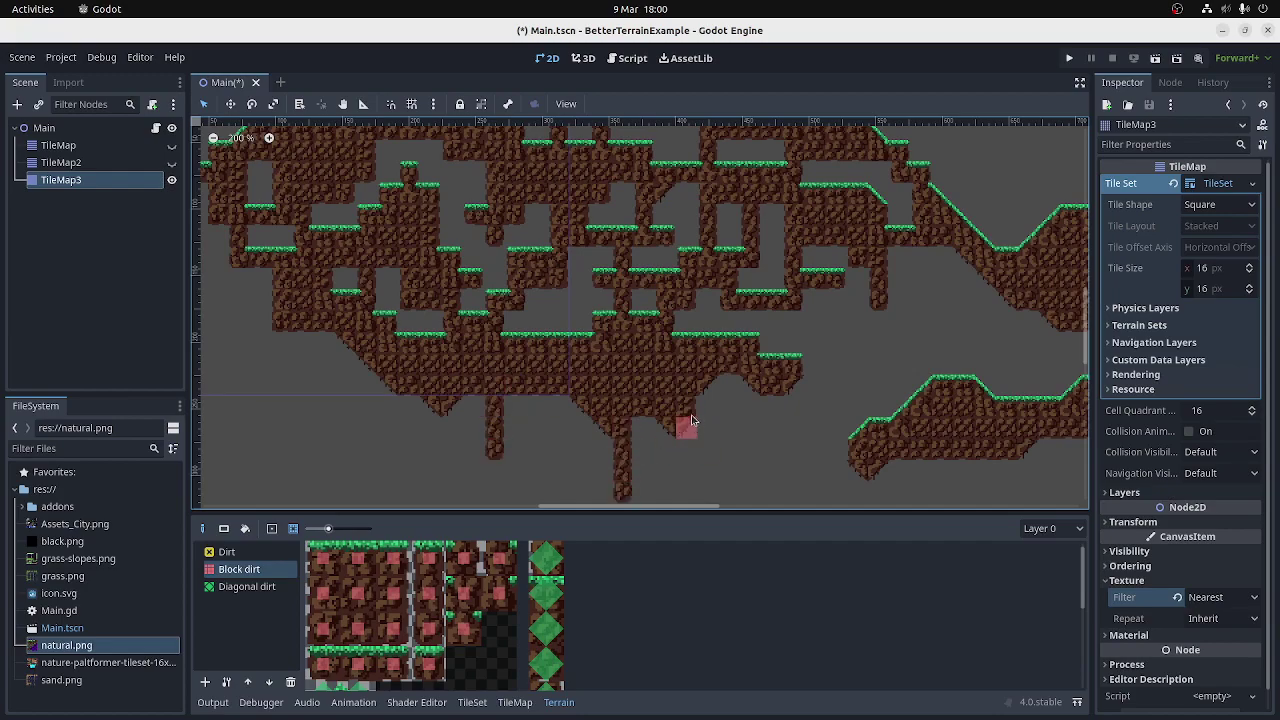
{"action": "mouse_move", "coordinate": [716, 408]}
{"action": "left_mouse_down"}
{"action": "mouse_move", "coordinate": [794, 424]}
{"action": "mouse_move", "coordinate": [770, 391]}
{"action": "mouse_move", "coordinate": [772, 478]}
{"action": "left_mouse_up"}
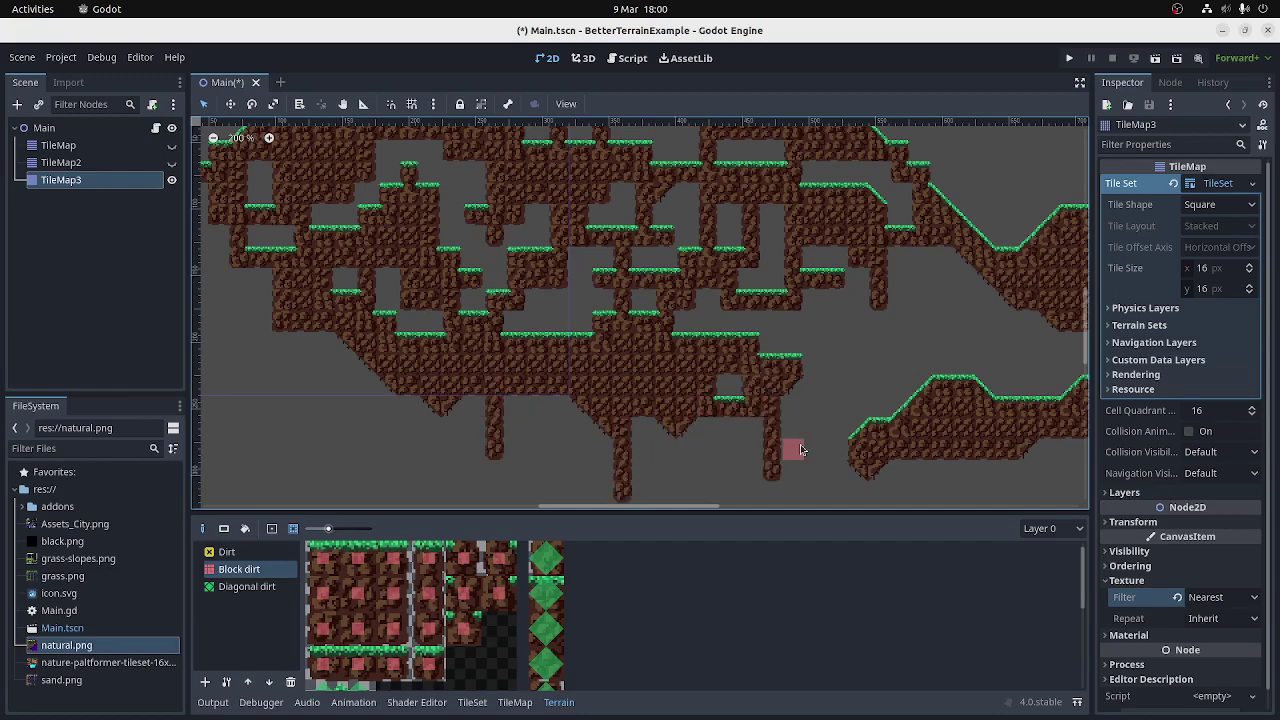
{"action": "scroll", "coordinate": [851, 453], "scroll_direction": "down", "scroll_amount": 3}
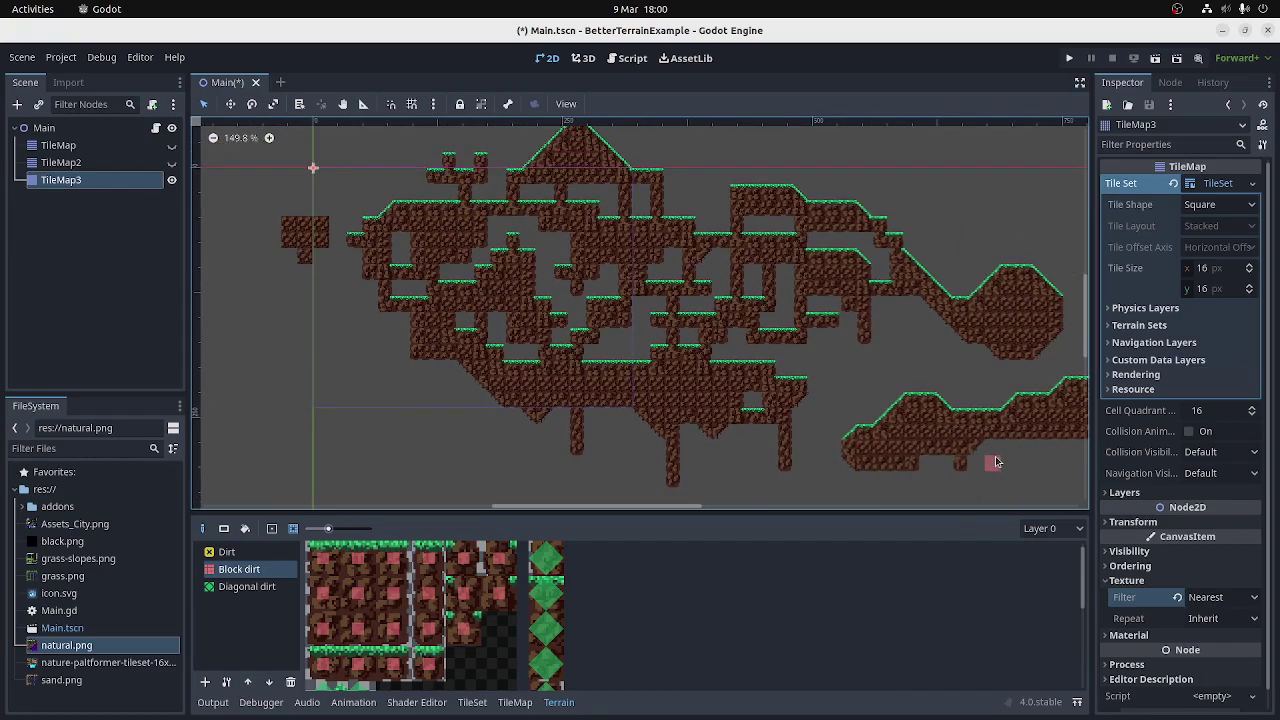
{"action": "scroll", "coordinate": [1008, 480], "scroll_direction": "up", "scroll_amount": 1}
{"action": "scroll", "coordinate": [1008, 480], "scroll_direction": "up", "scroll_amount": 4}
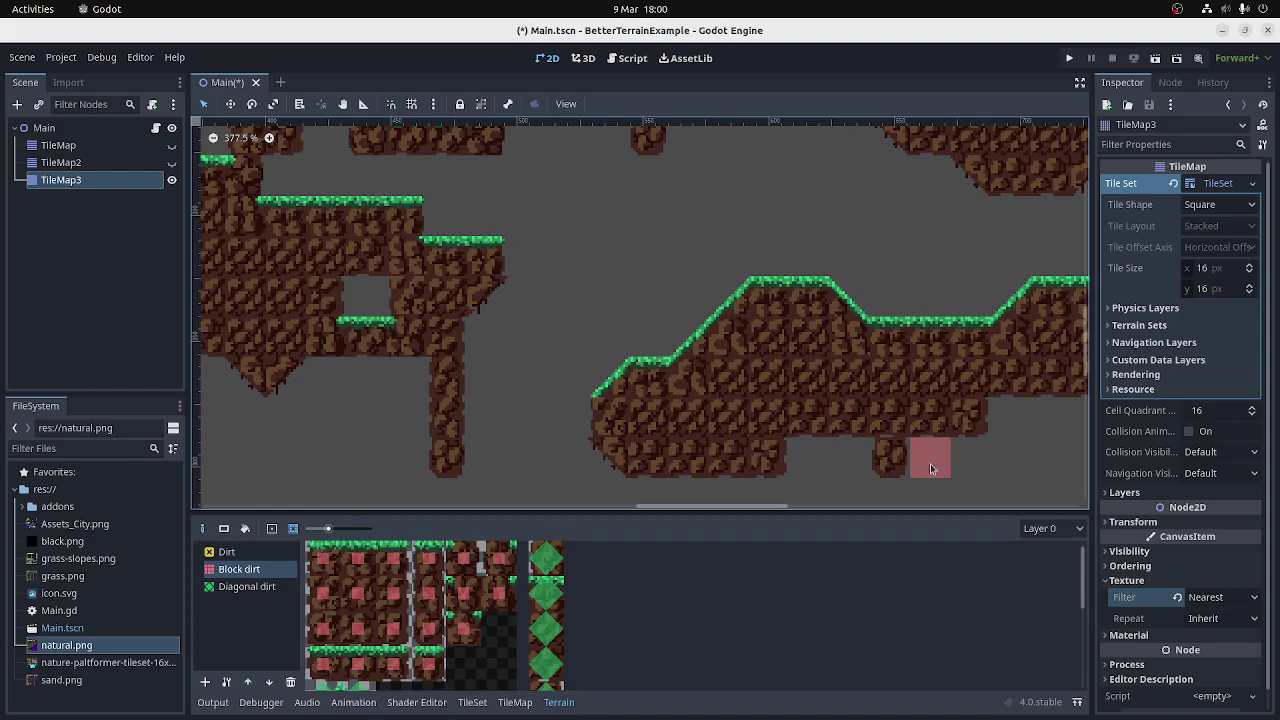
{"action": "scroll", "coordinate": [864, 376], "scroll_direction": "down", "scroll_amount": 7}
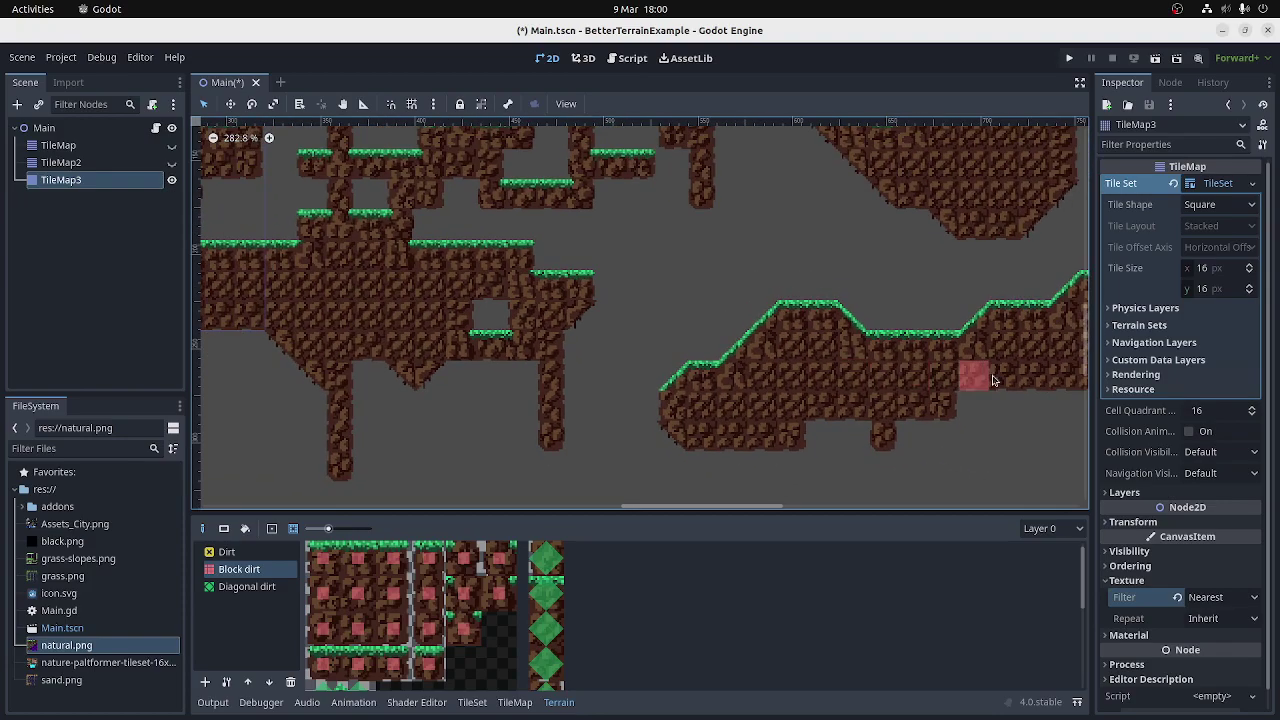
{"action": "scroll", "coordinate": [410, 177], "scroll_direction": "up", "scroll_amount": 2}
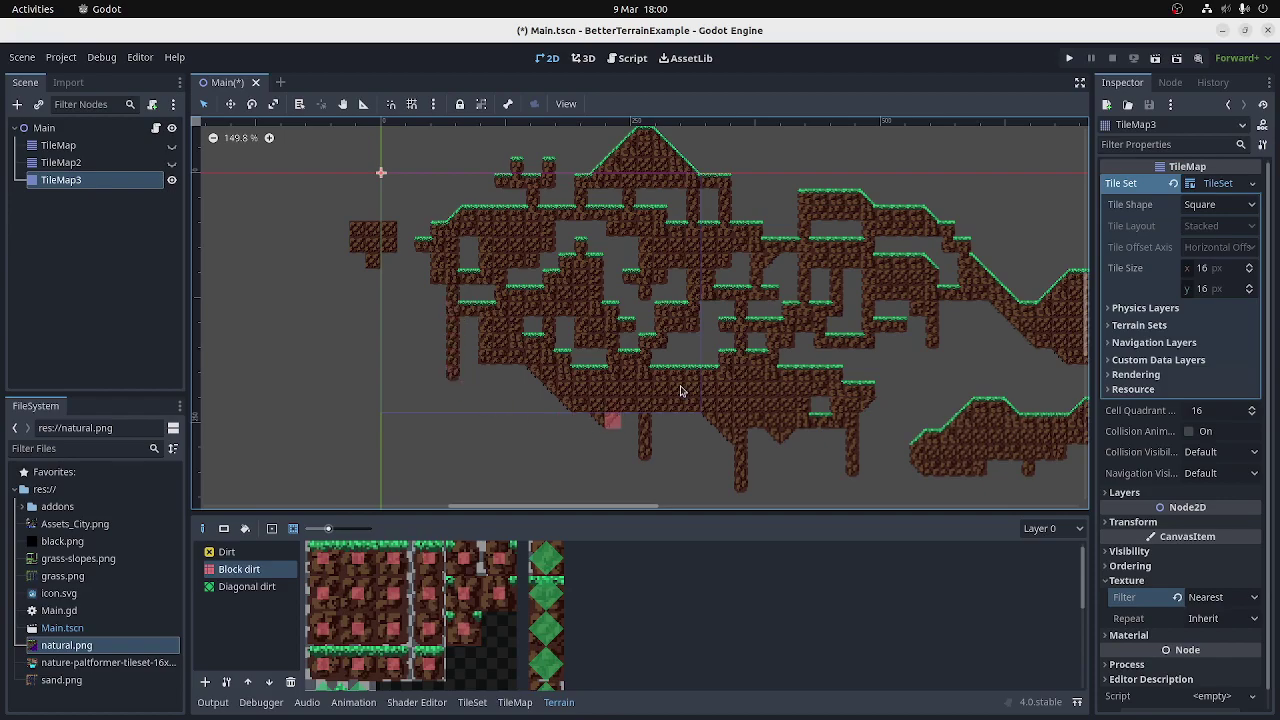
{"action": "scroll", "coordinate": [558, 250], "scroll_direction": "down", "scroll_amount": 2}
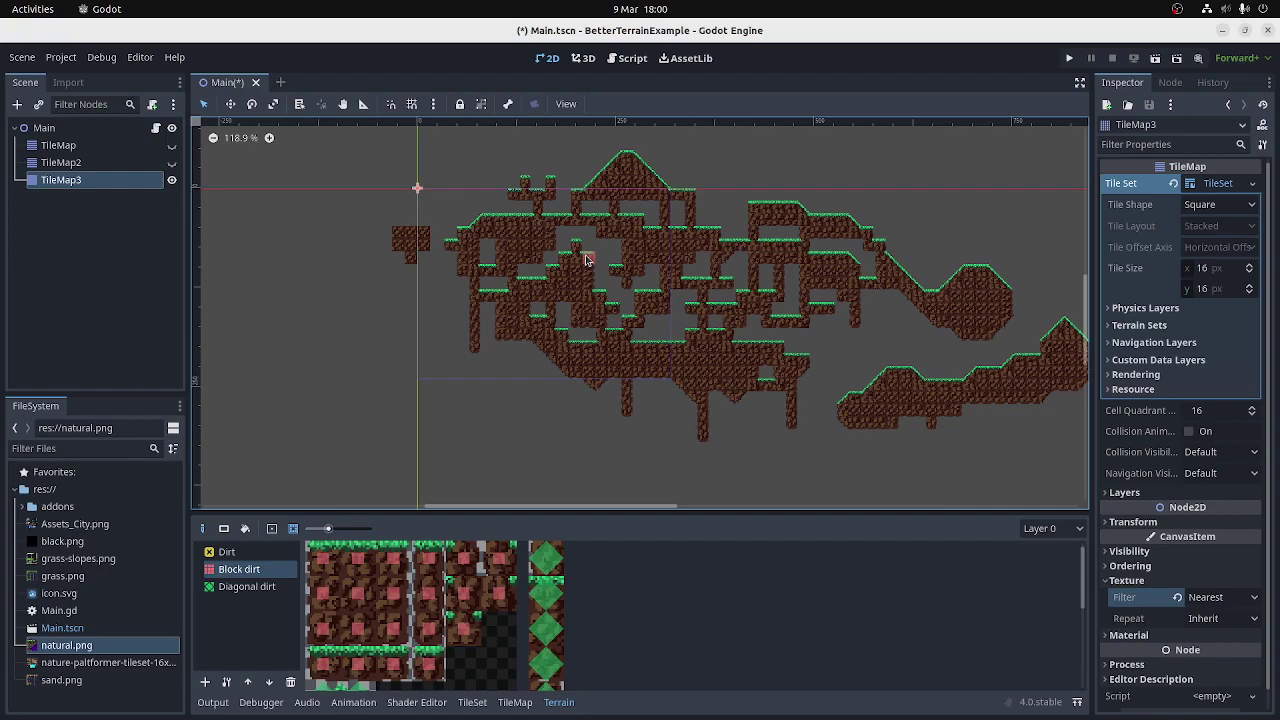
Enlarge the Terrain panel and display which atlas tiles belong to the Dirt terrain
{"action": "left_click", "coordinate": [245, 588]}
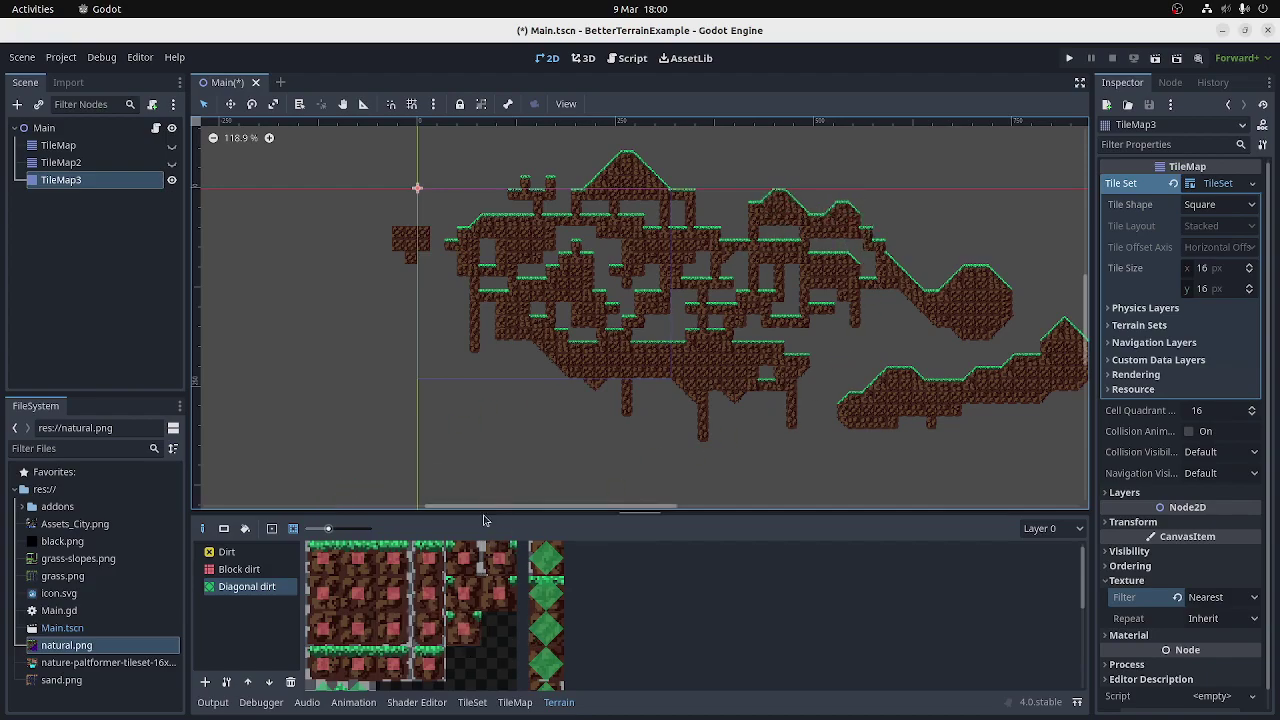
{"action": "left_click_drag", "start_coordinate": [483, 513], "coordinate": [483, 357]}
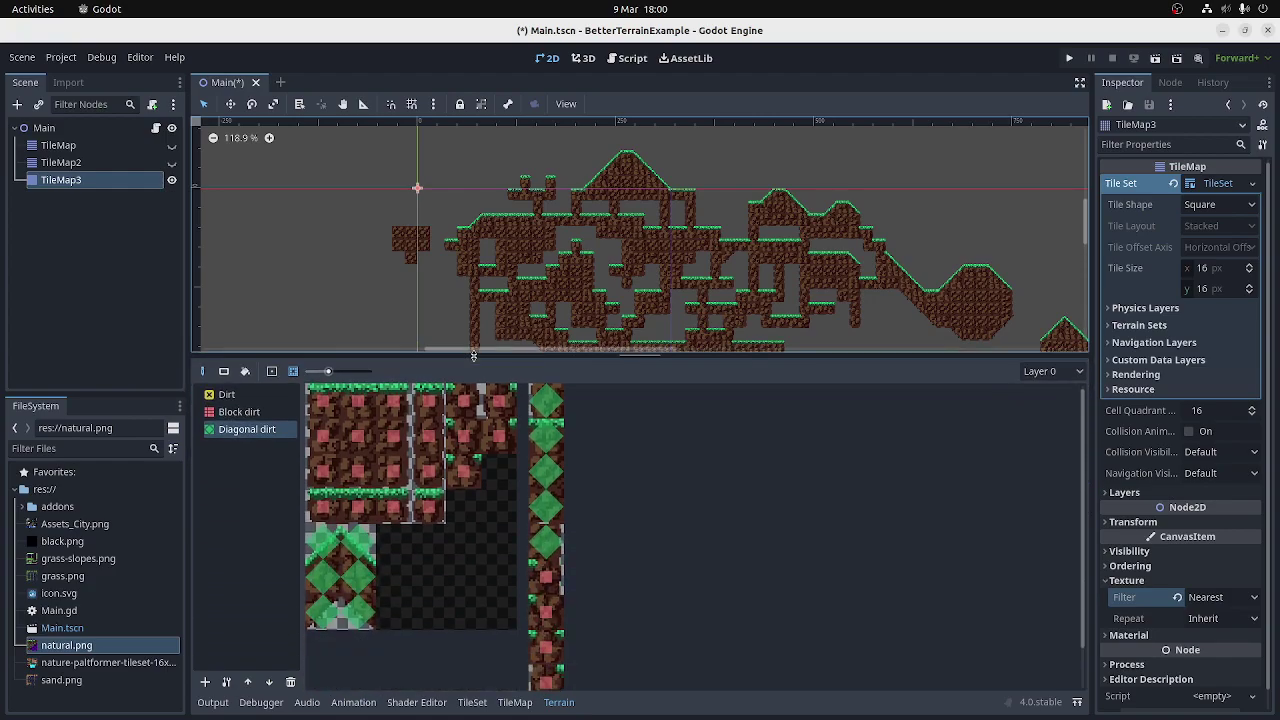
{"action": "left_click", "coordinate": [224, 413]}
{"action": "left_click", "coordinate": [226, 396]}
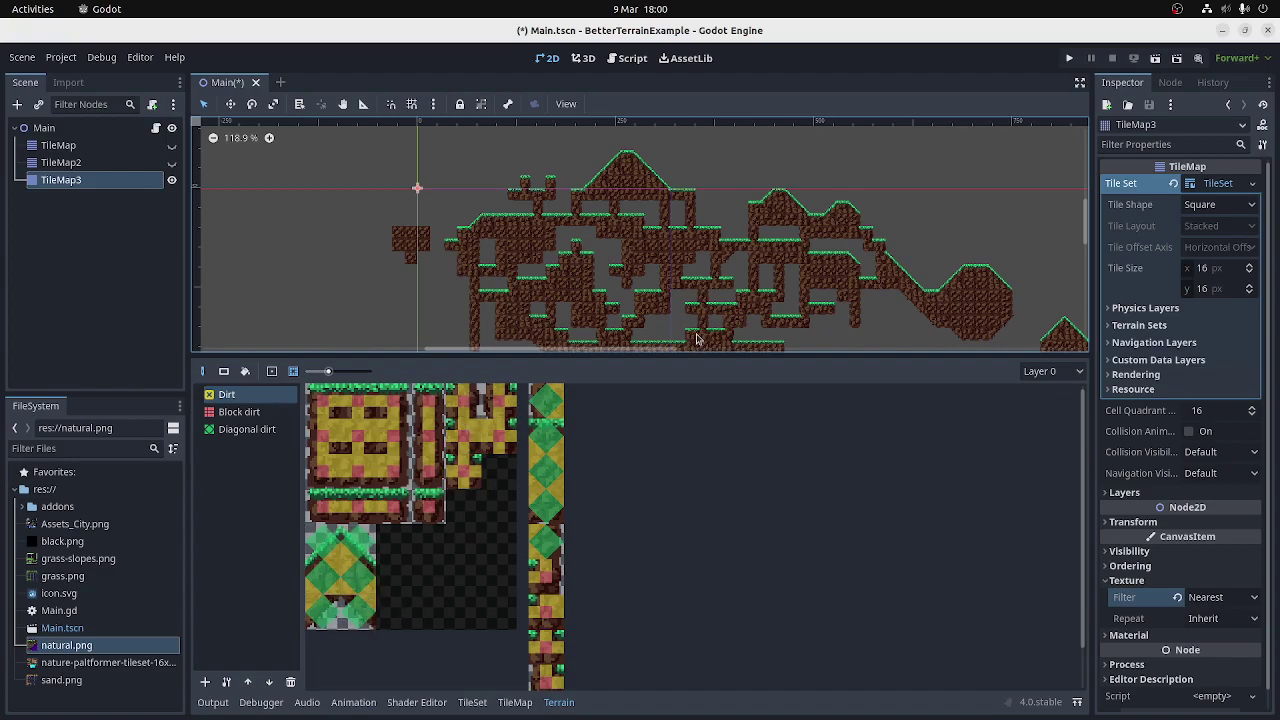
{"action": "left_click_drag", "start_coordinate": [715, 357], "coordinate": [715, 477]}
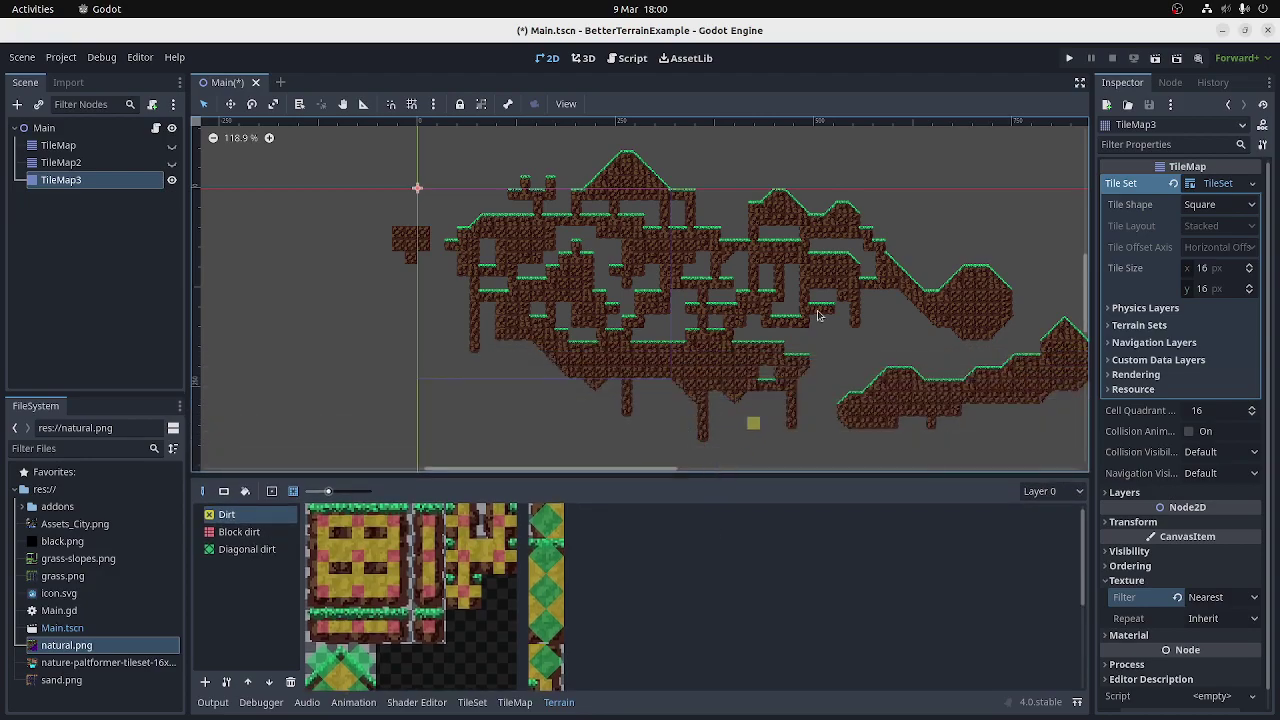
{"action": "scroll", "coordinate": [798, 373], "scroll_direction": "up", "scroll_amount": 3}
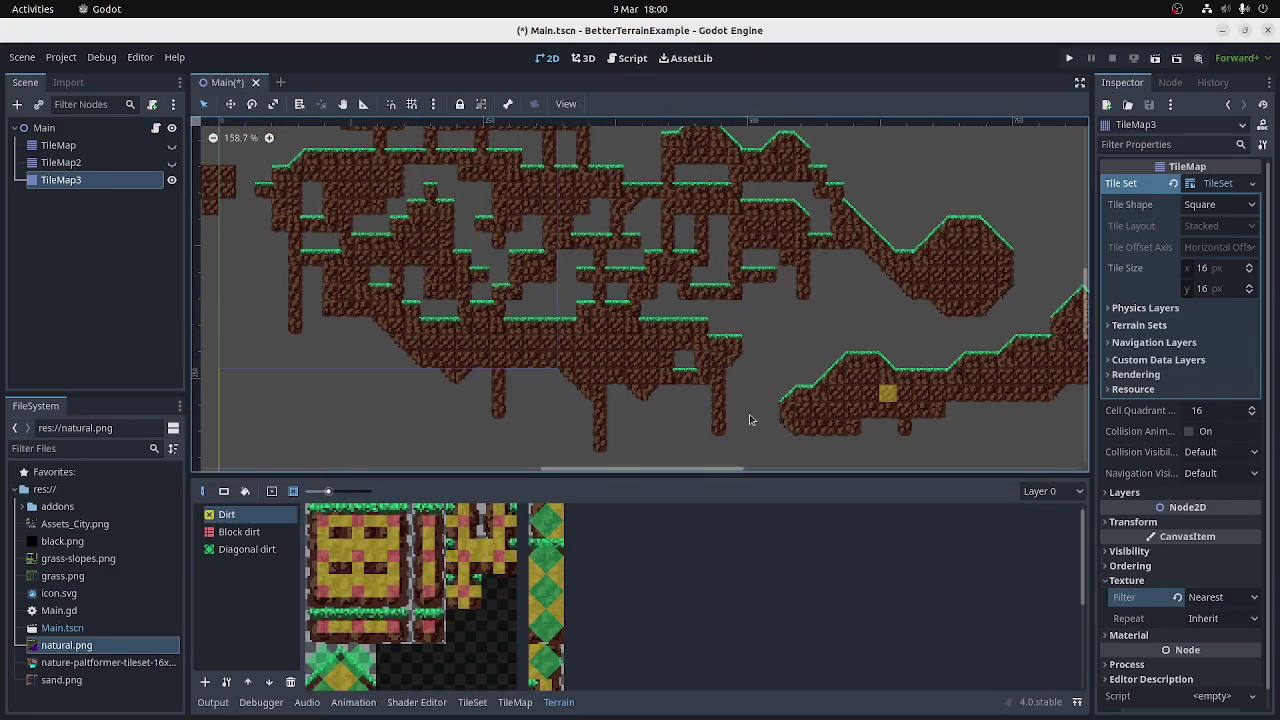
Compare the Block dirt, Diagonal dirt and Dirt tile overlays, then show the natural.png TileSet editor
{"action": "left_click_drag", "start_coordinate": [266, 479], "coordinate": [267, 298]}
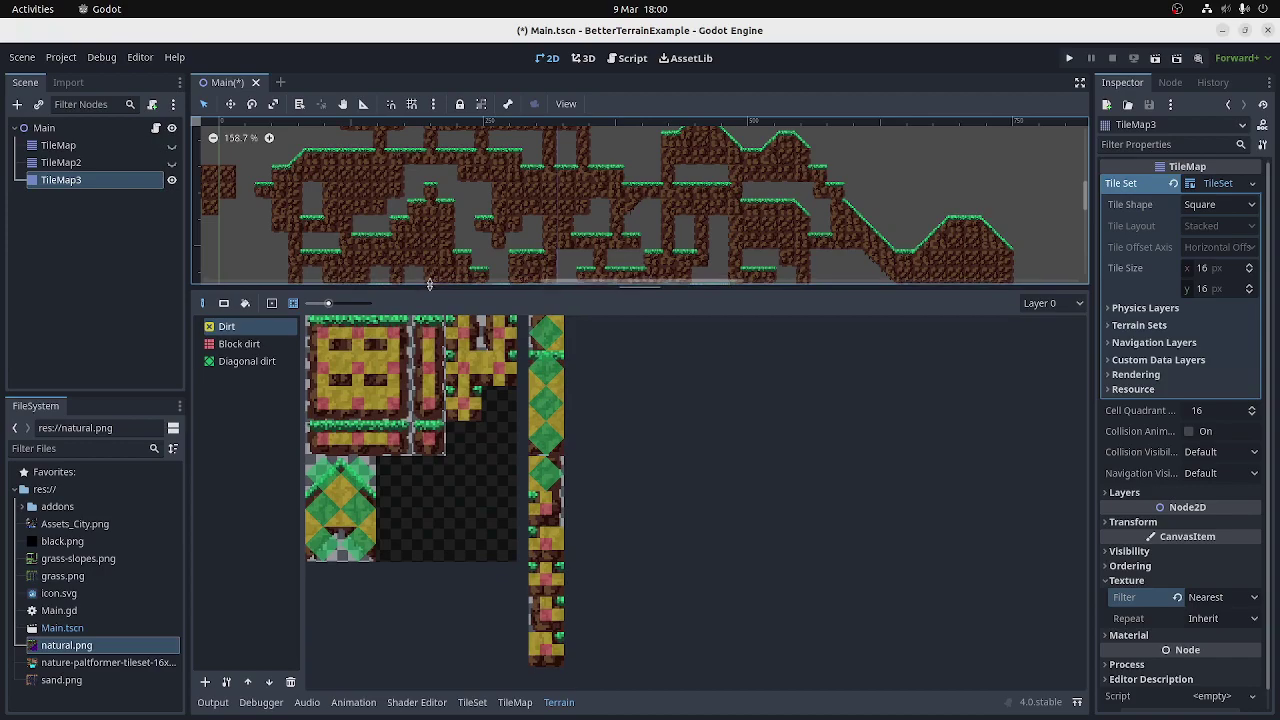
{"action": "left_click", "coordinate": [238, 352]}
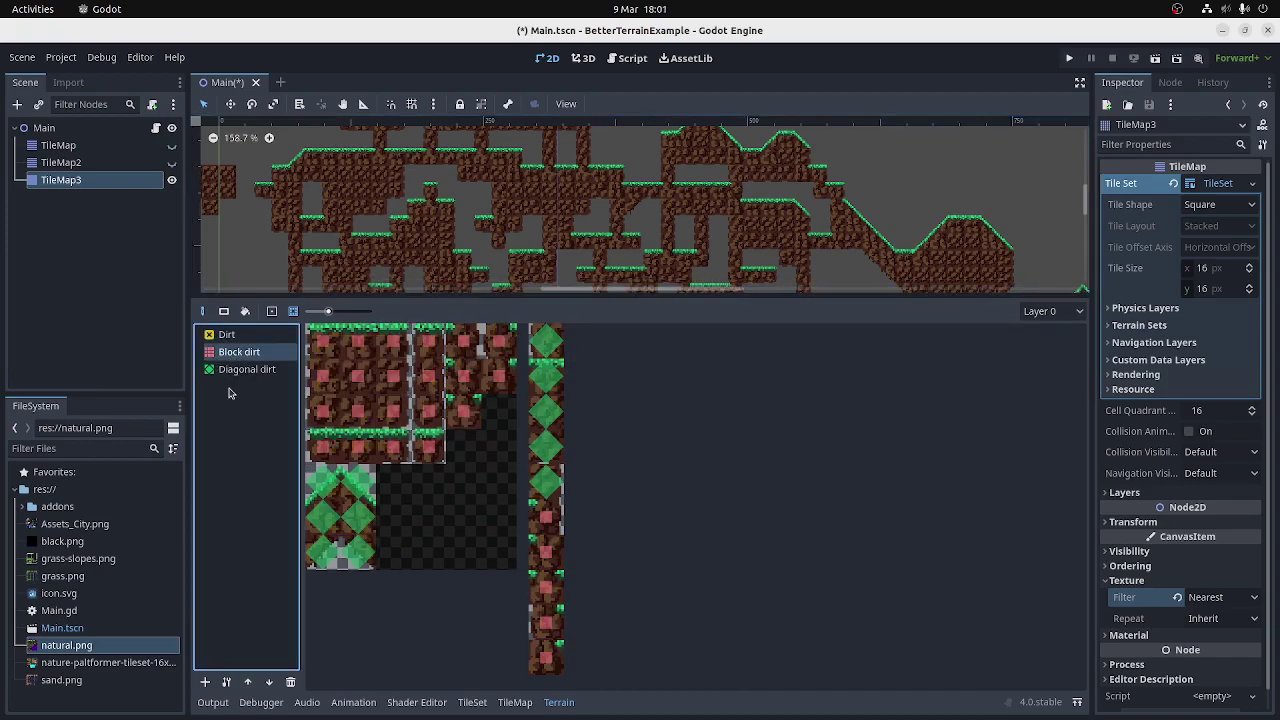
{"action": "left_click", "coordinate": [231, 371]}
{"action": "left_click", "coordinate": [237, 350]}
{"action": "left_click", "coordinate": [228, 335]}
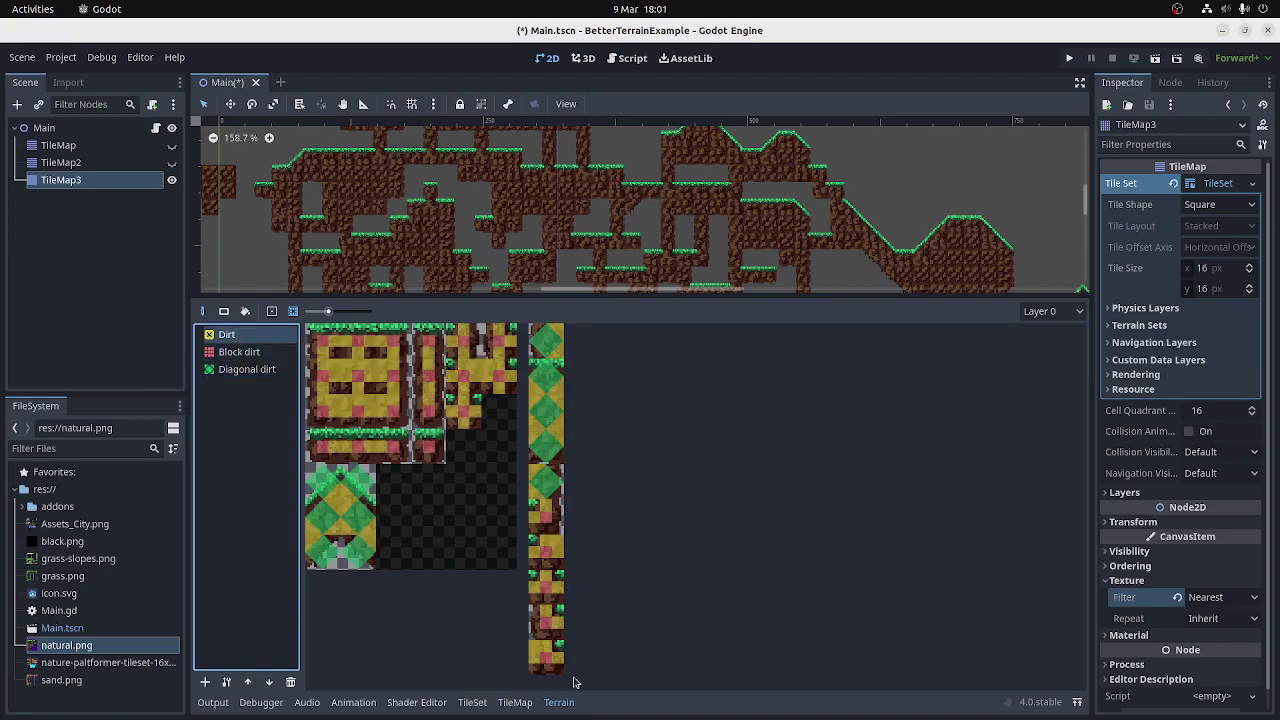
{"action": "left_click", "coordinate": [472, 704]}
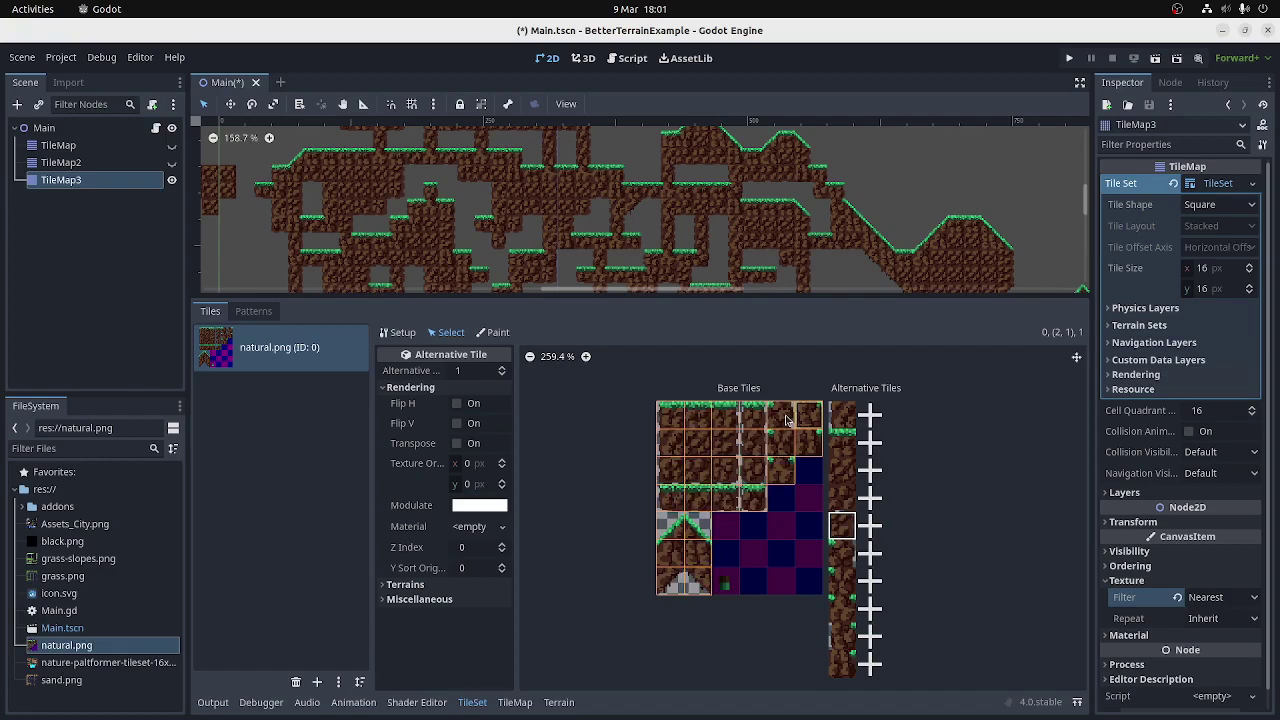
Switch back to the Terrain panel and shrink it so the painted level fills the viewport
{"action": "left_click", "coordinate": [558, 703]}
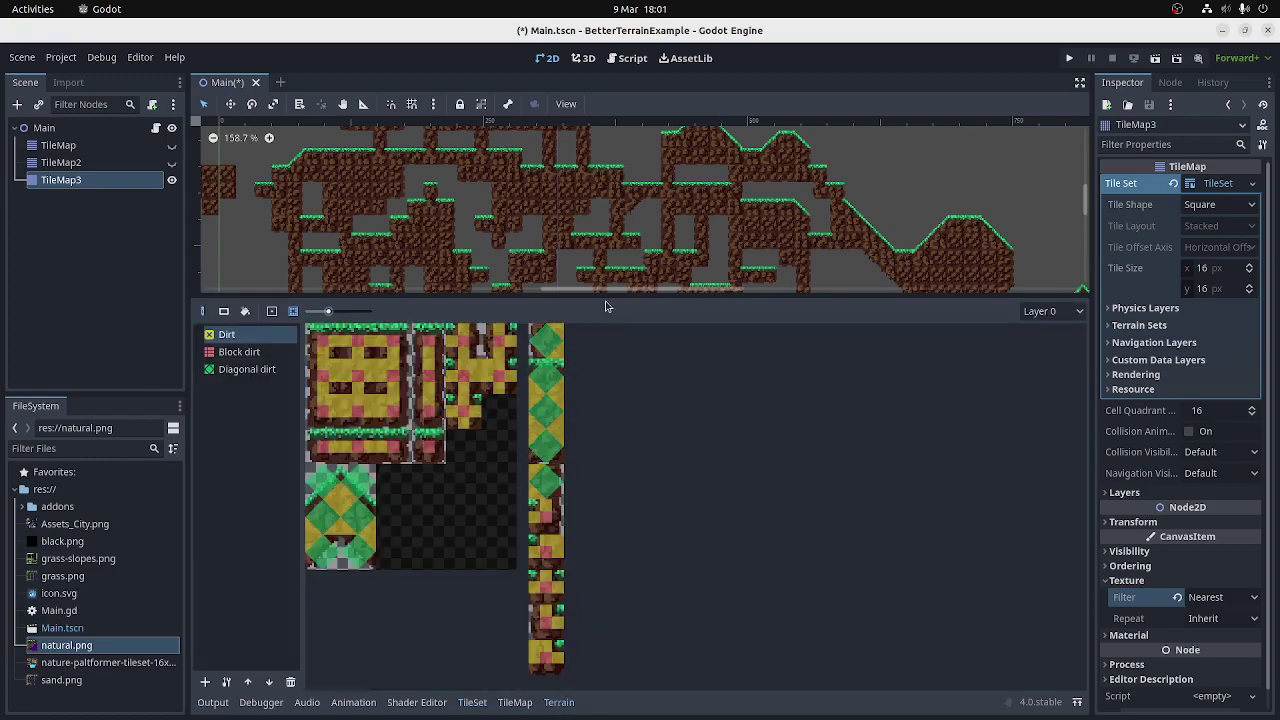
{"action": "left_click_drag", "start_coordinate": [605, 305], "coordinate": [640, 532]}
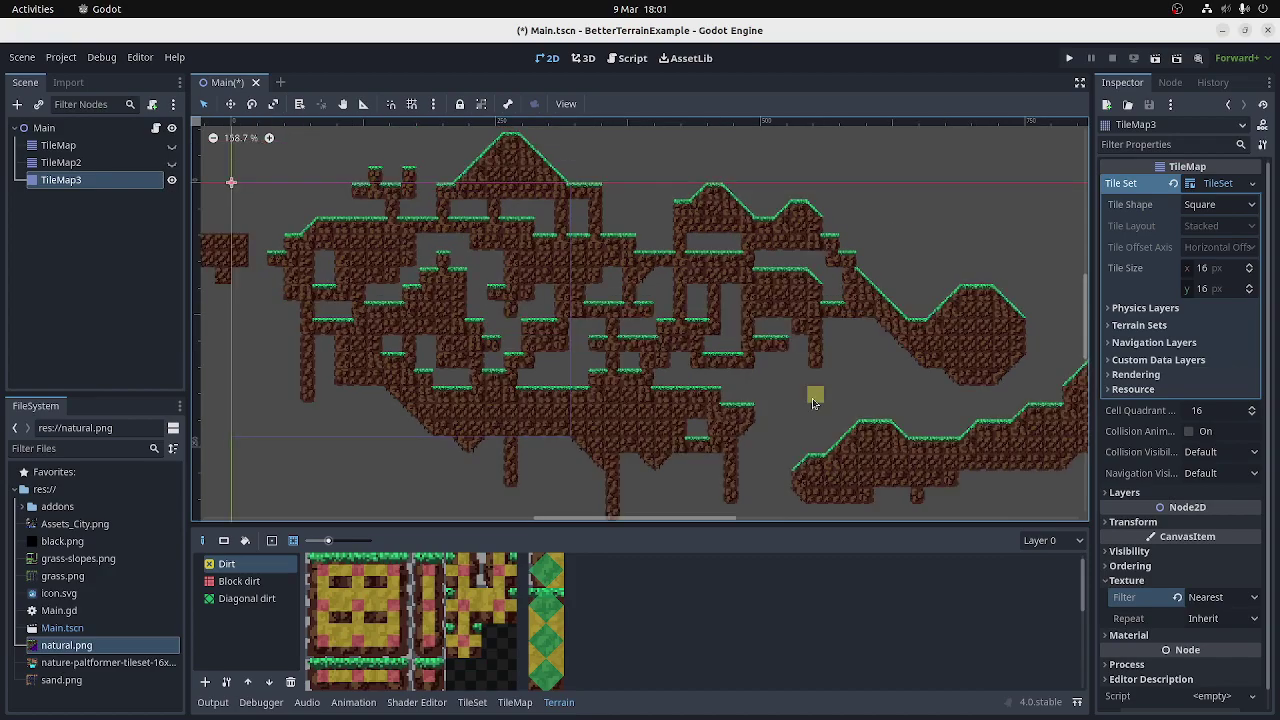